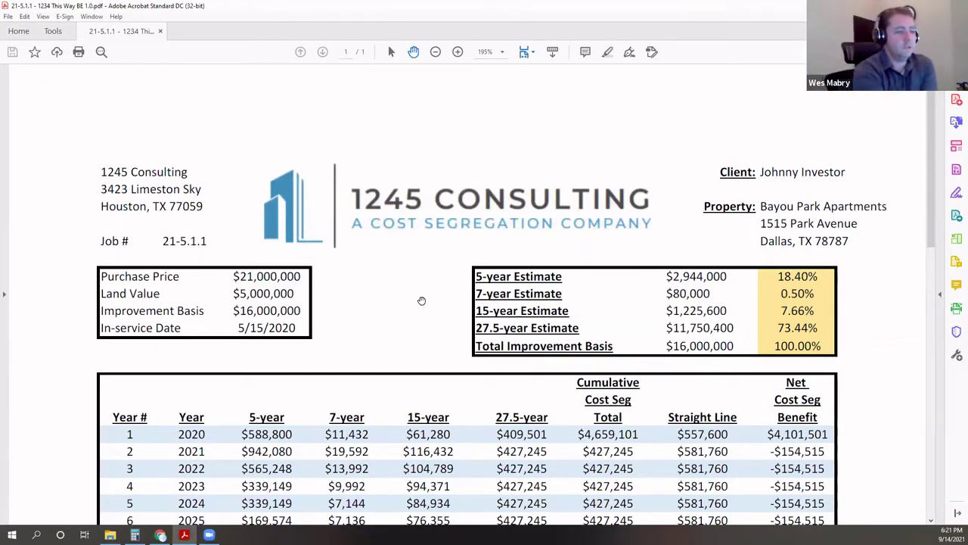
Step: Examine the year-by-year depreciation schedule and its column totals in the BE 1.0 cost segregation estimate
scroll(498, 262, "down", 4)
scroll(506, 253, "up", 4)
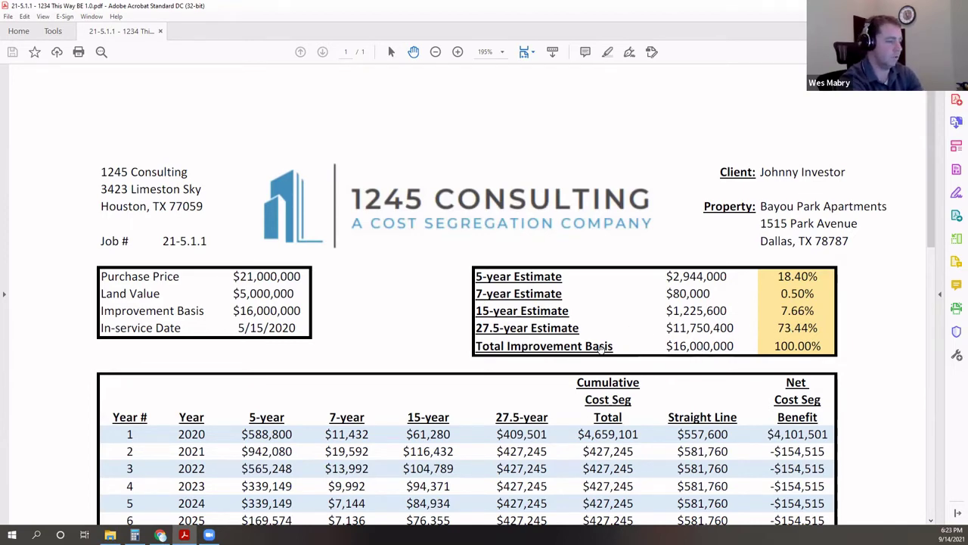
scroll(602, 351, "down", 4)
scroll(602, 363, "down", 3)
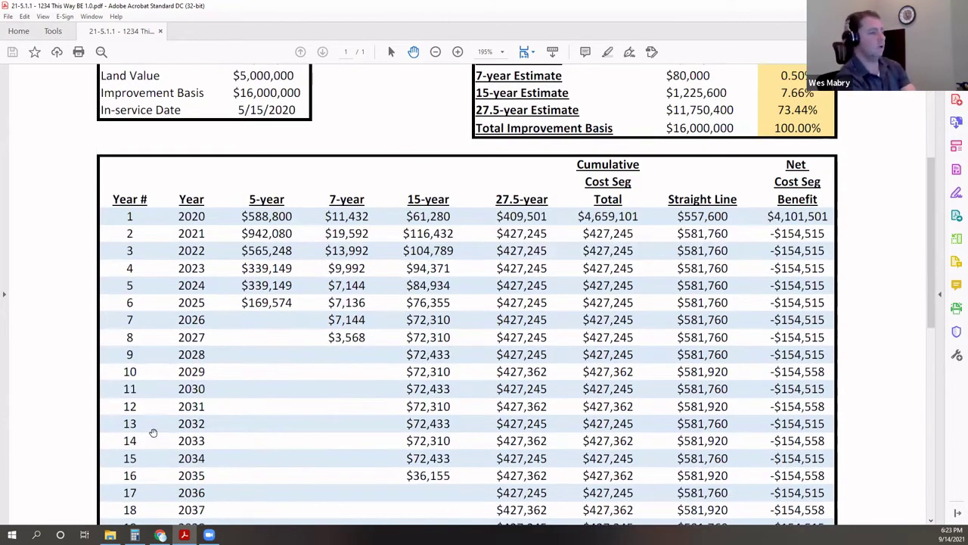
scroll(367, 477, "down", 2)
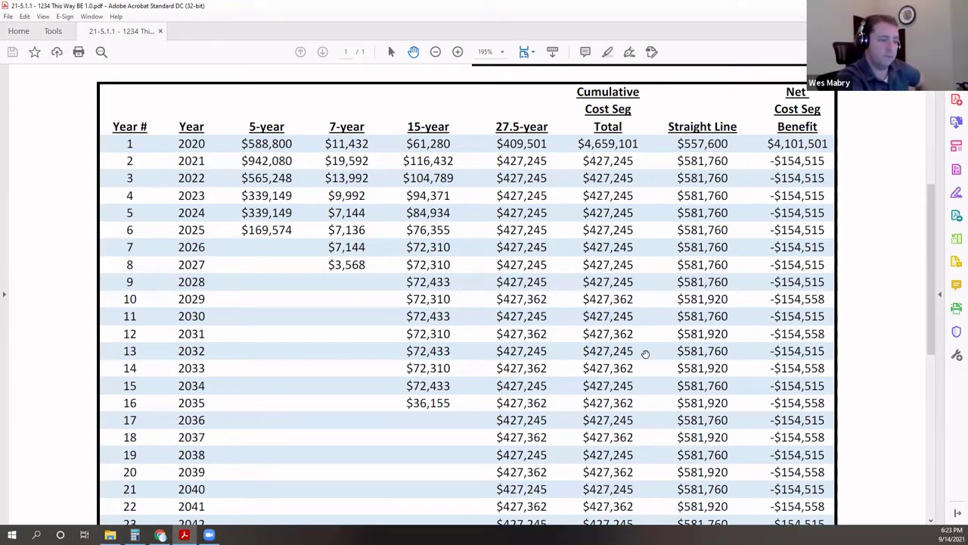
scroll(658, 346, "down", 1)
scroll(698, 354, "down", 2)
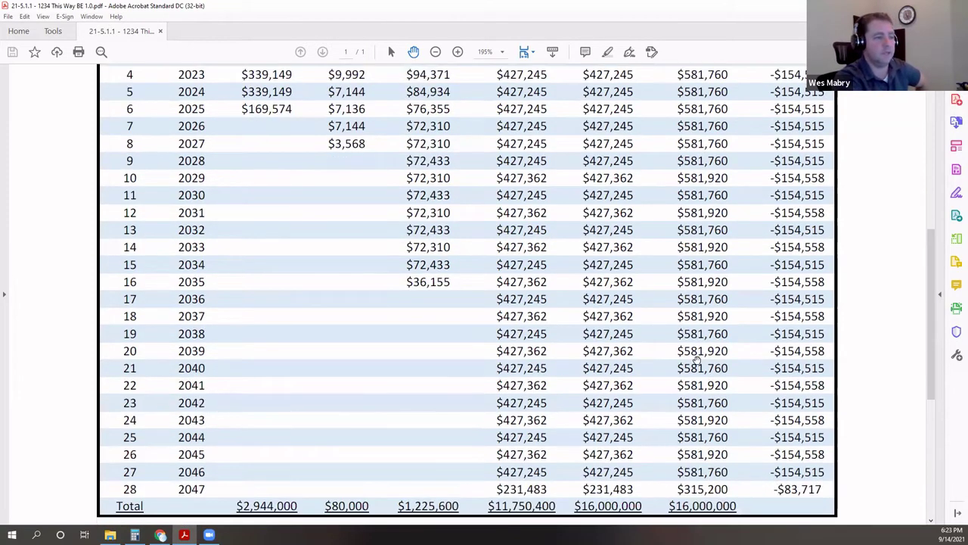
scroll(698, 360, "up", 3)
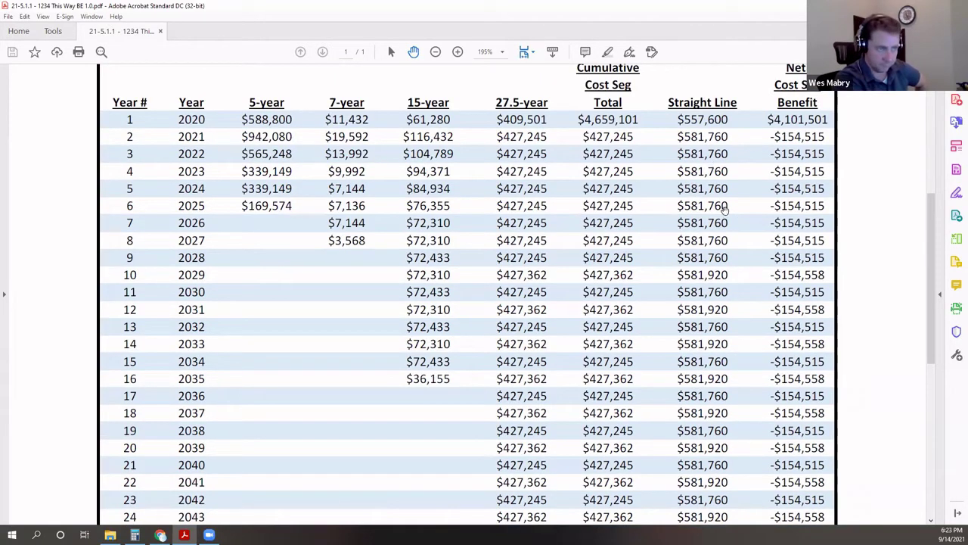
scroll(697, 356, "down", 3)
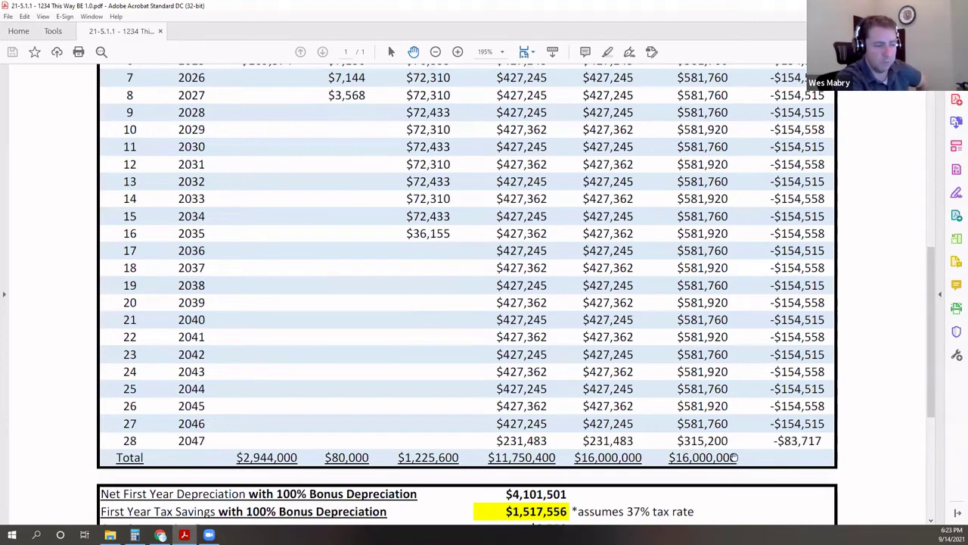
scroll(717, 378, "up", 5)
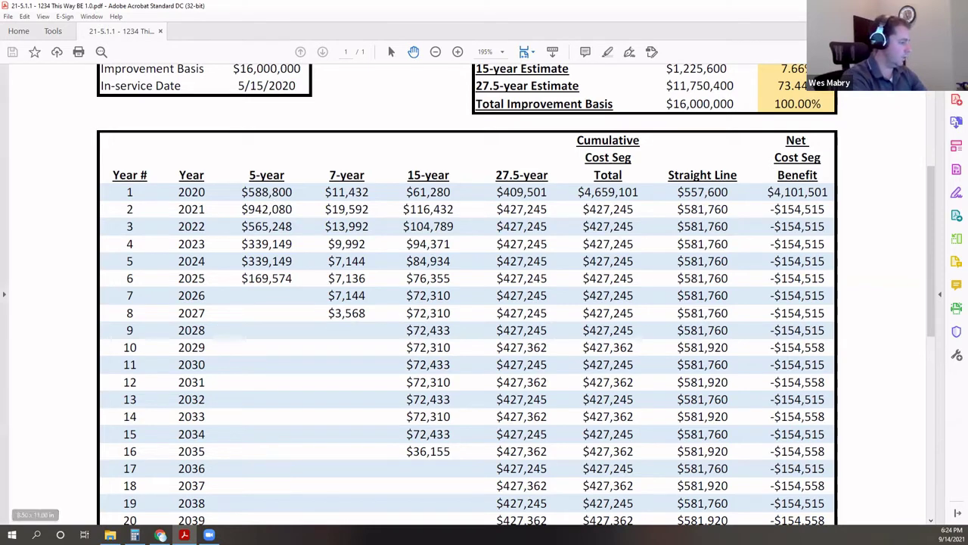
Step: Open the "1234 This Way BE 2.0" PDF from the ETMFMU Sample folder and view its yearly depreciation schedule
left_click(110, 535)
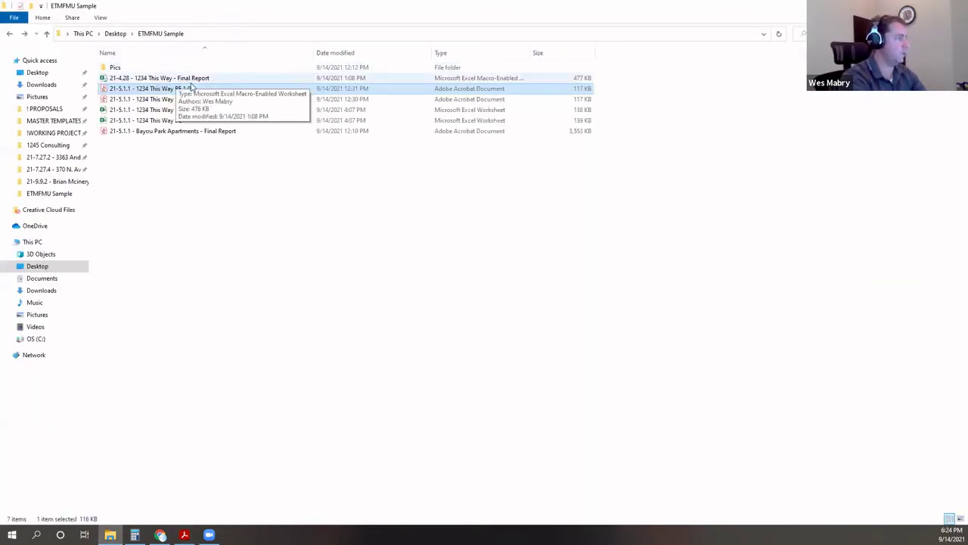
double_click(186, 99)
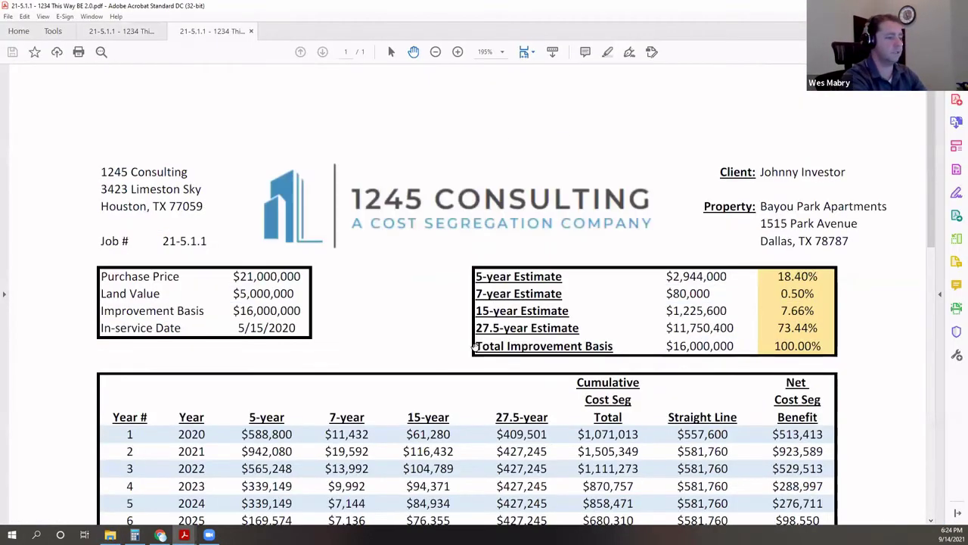
scroll(655, 287, "down", 5)
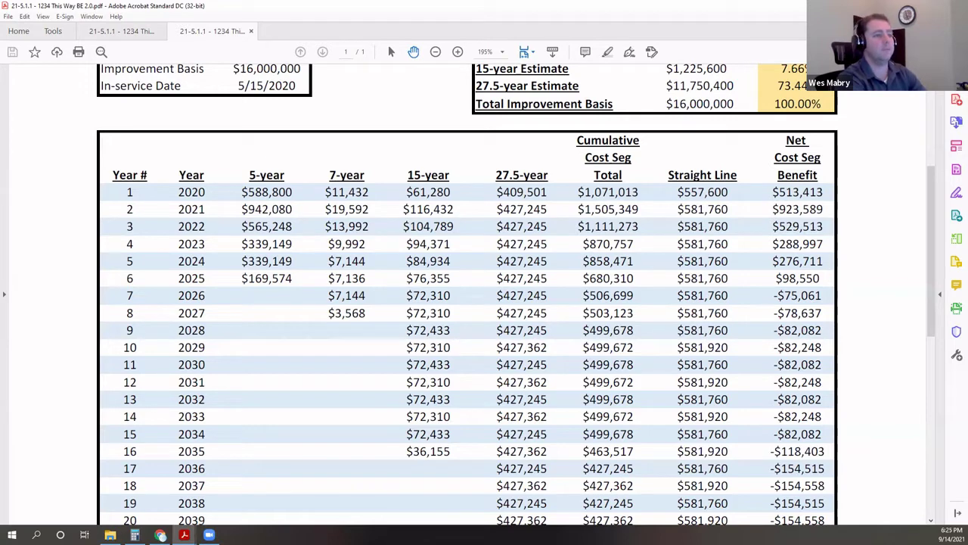
Step: Close only the BE 2.0 document and compare the BE 1.0 first-year benefit with its tax savings, fee and payback summary
key("ctrl+q")
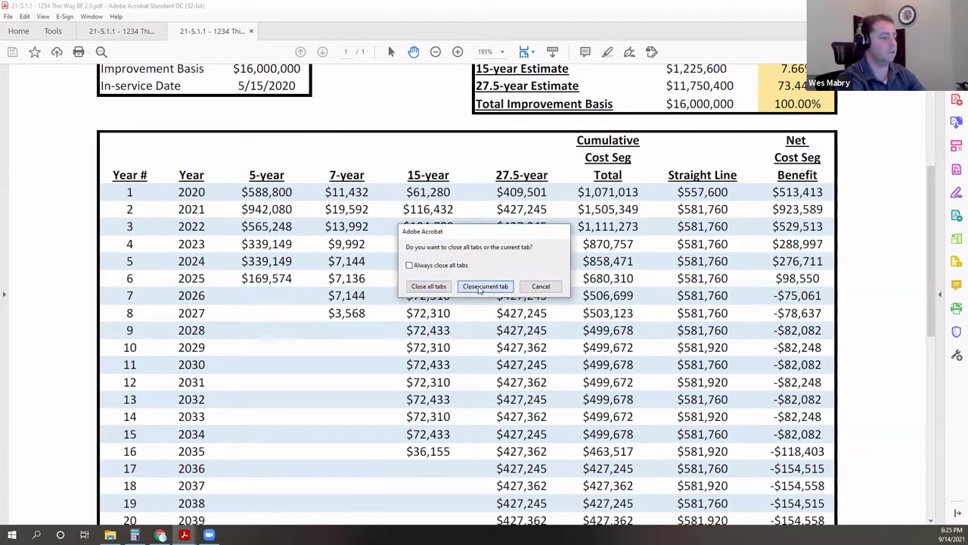
left_click(477, 286)
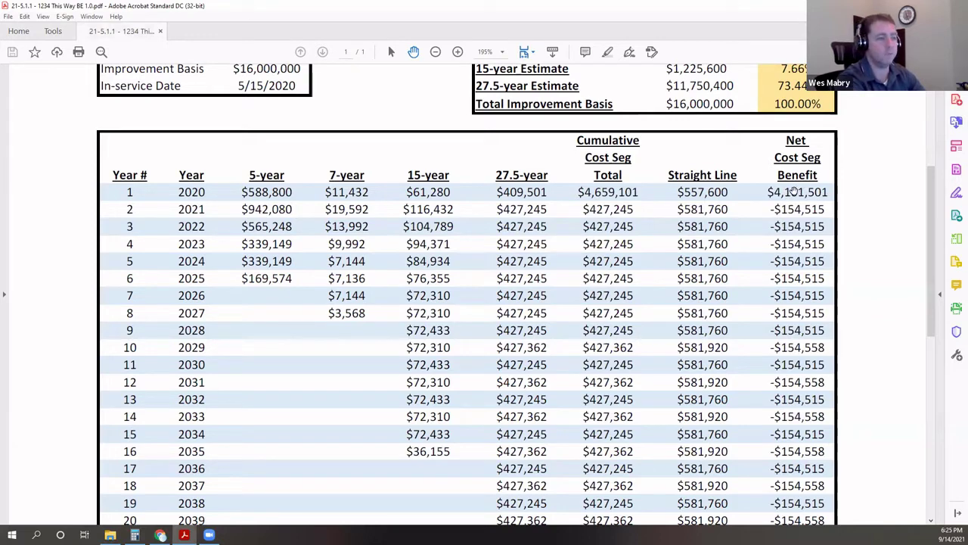
scroll(560, 307, "down", 6)
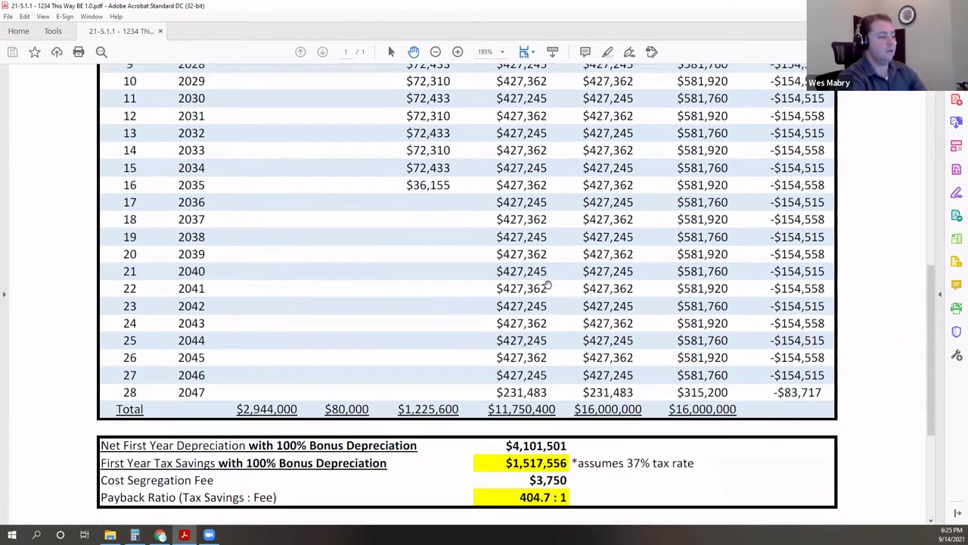
scroll(515, 348, "down", 3)
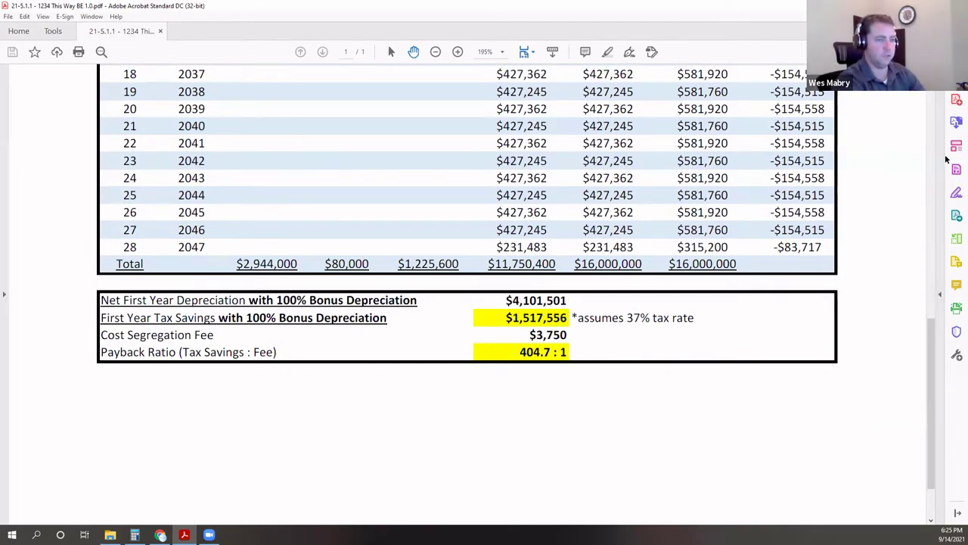
scroll(893, 176, "up", 9)
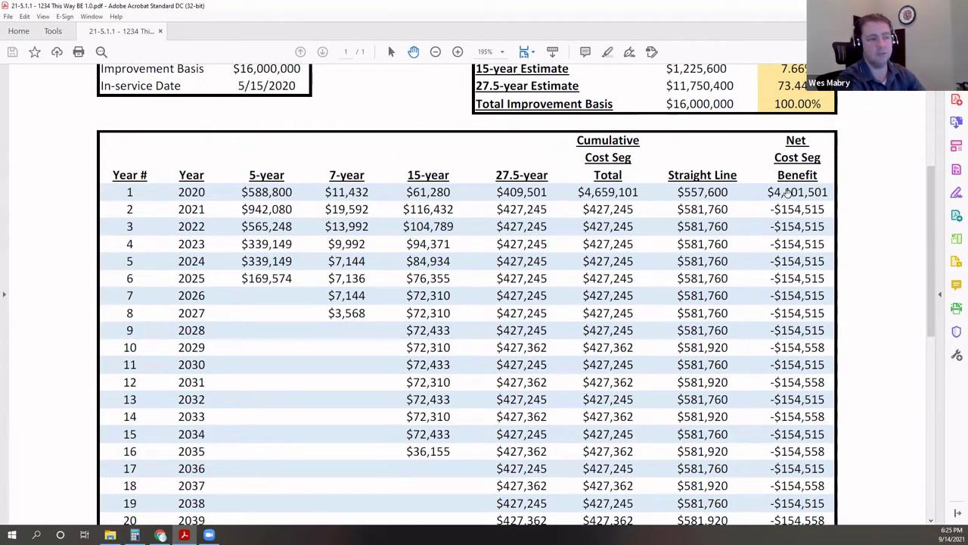
scroll(587, 325, "down", 8)
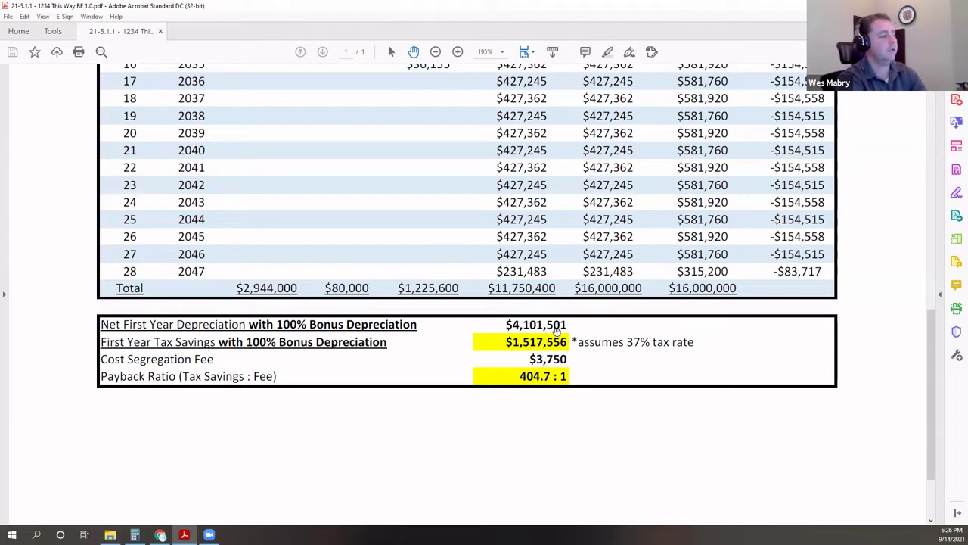
scroll(581, 325, "down", 3)
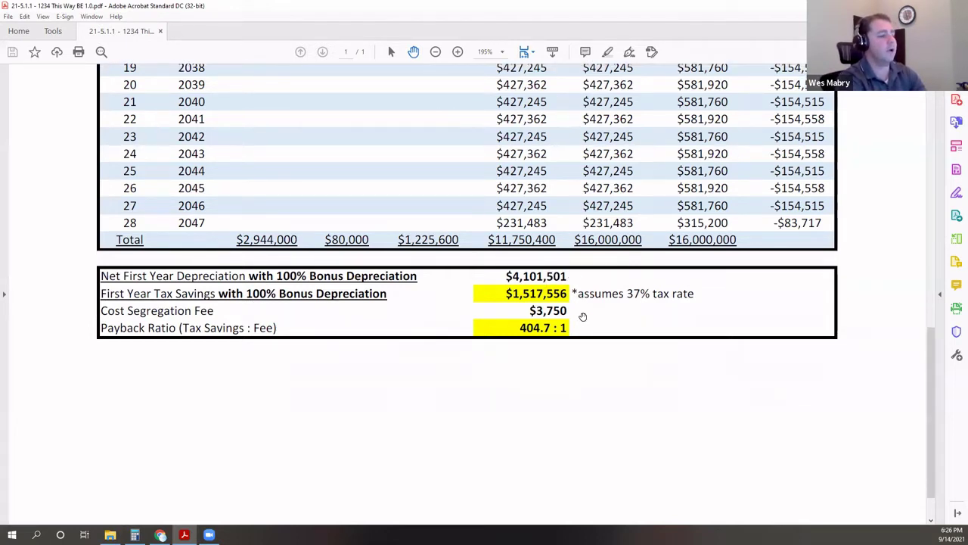
scroll(584, 323, "up", 1)
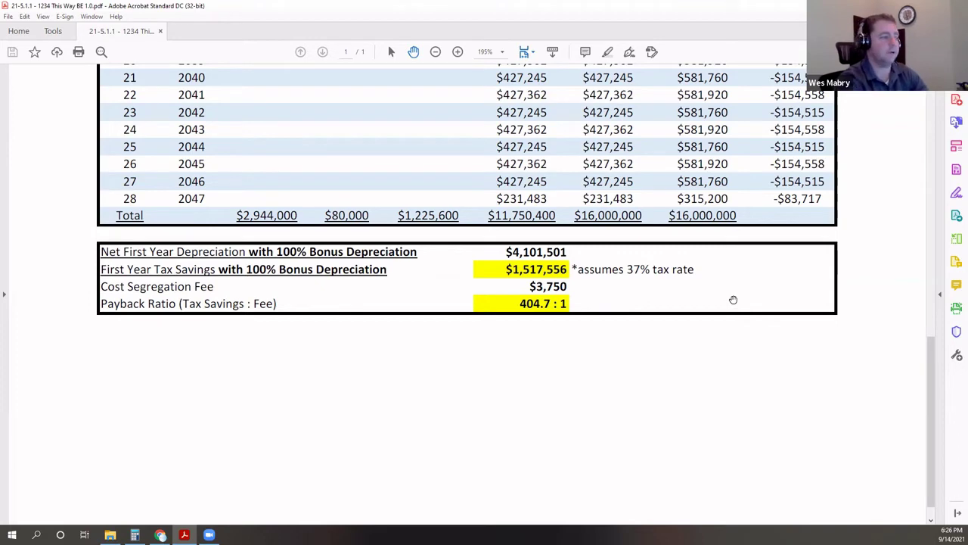
Step: Review the BE 1.0 purchase details and the 5-, 7-, 15- and 27.5-year estimates against the depreciation schedule
scroll(761, 318, "up", 8)
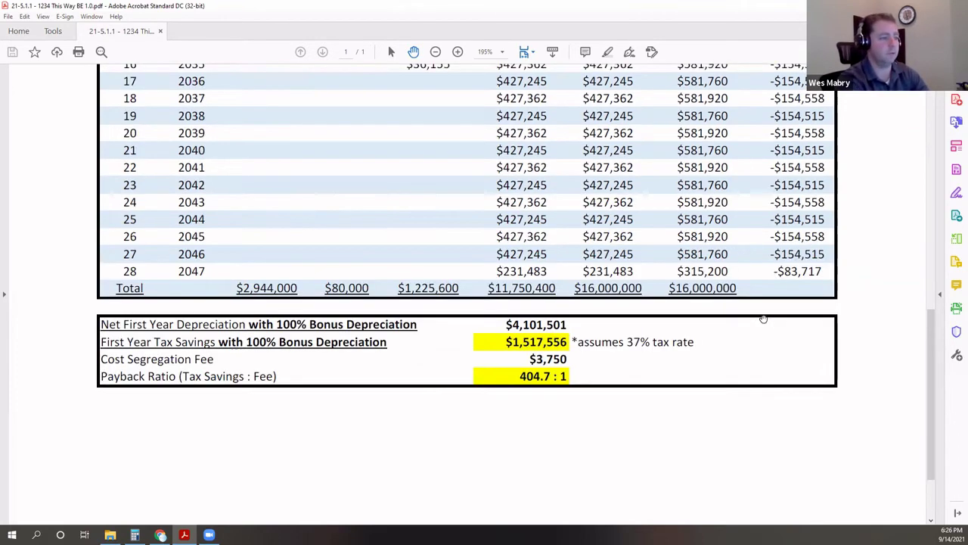
scroll(751, 326, "up", 3)
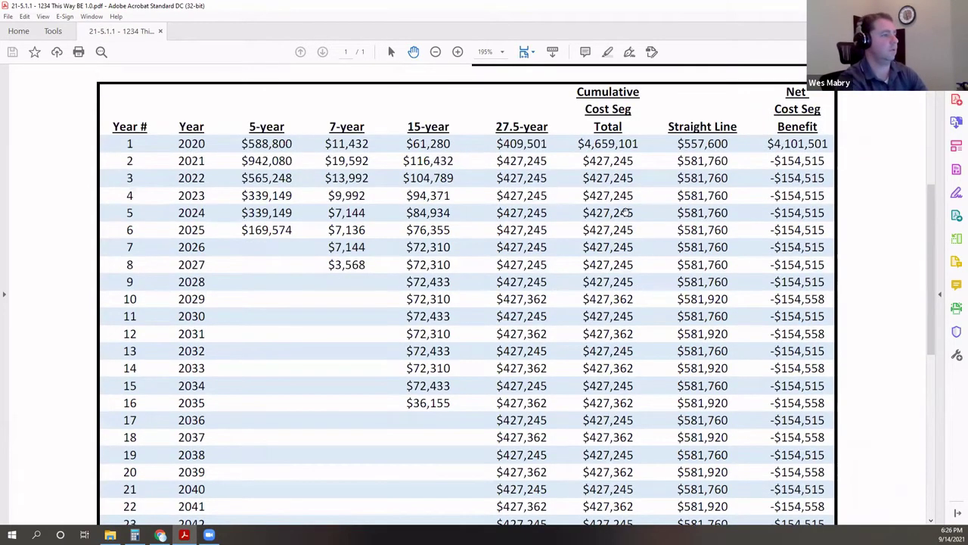
scroll(638, 221, "up", 3)
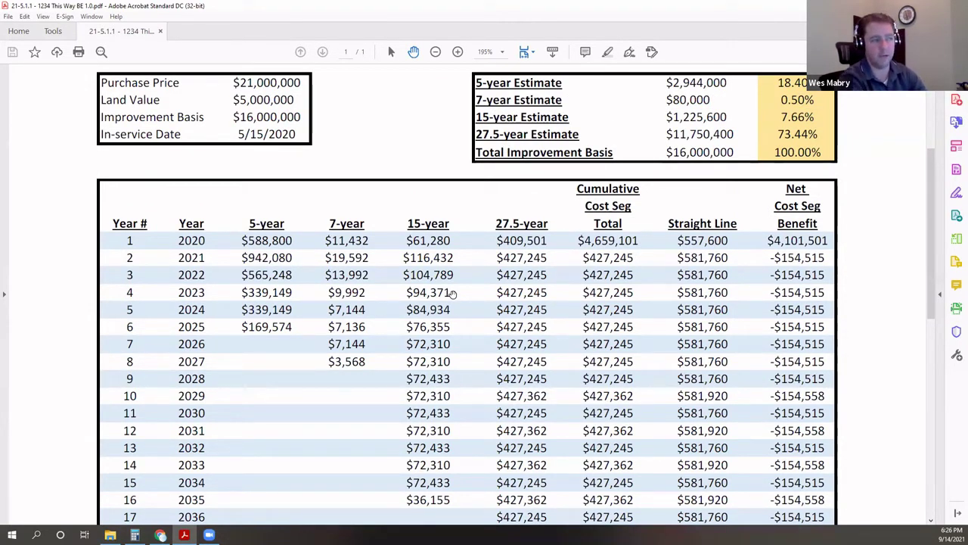
scroll(484, 281, "up", 1)
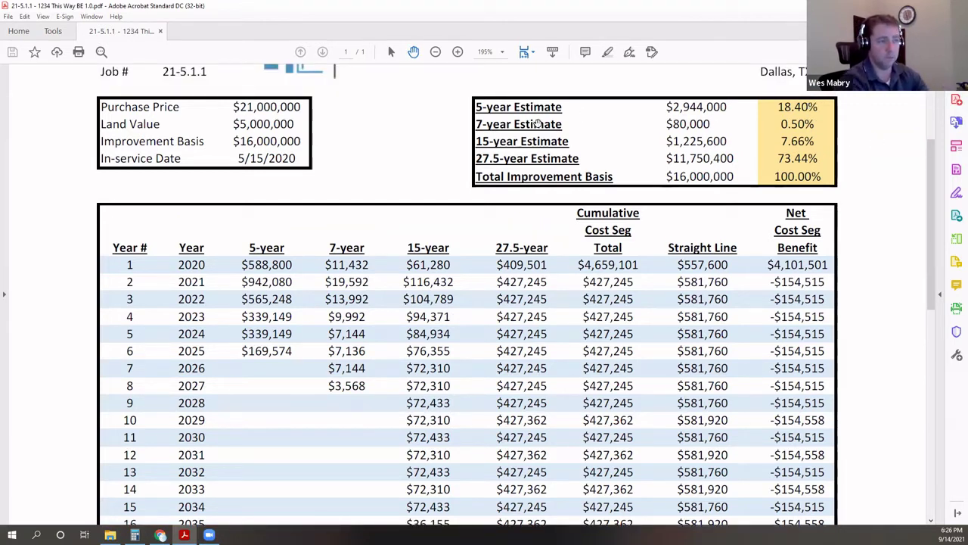
scroll(529, 322, "up", 4)
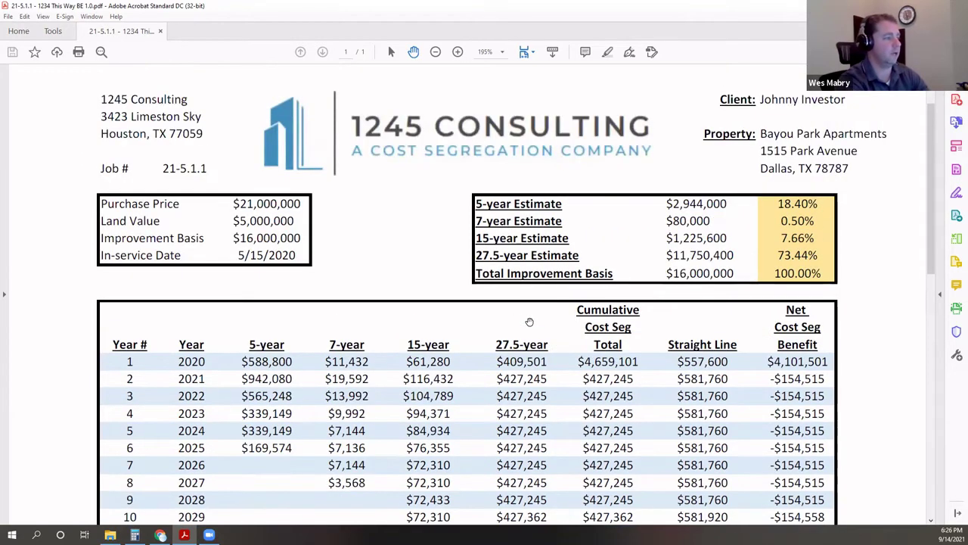
scroll(635, 281, "down", 4)
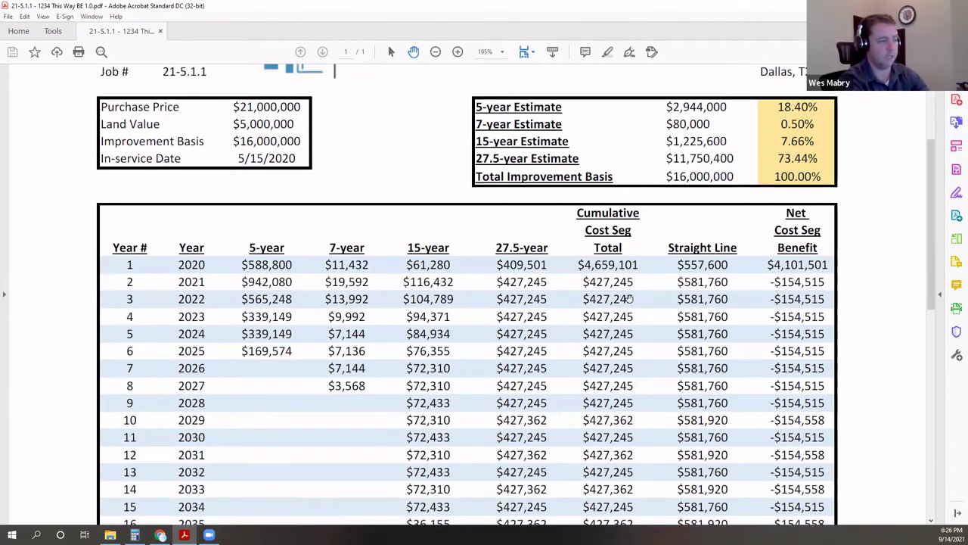
scroll(635, 295, "up", 4)
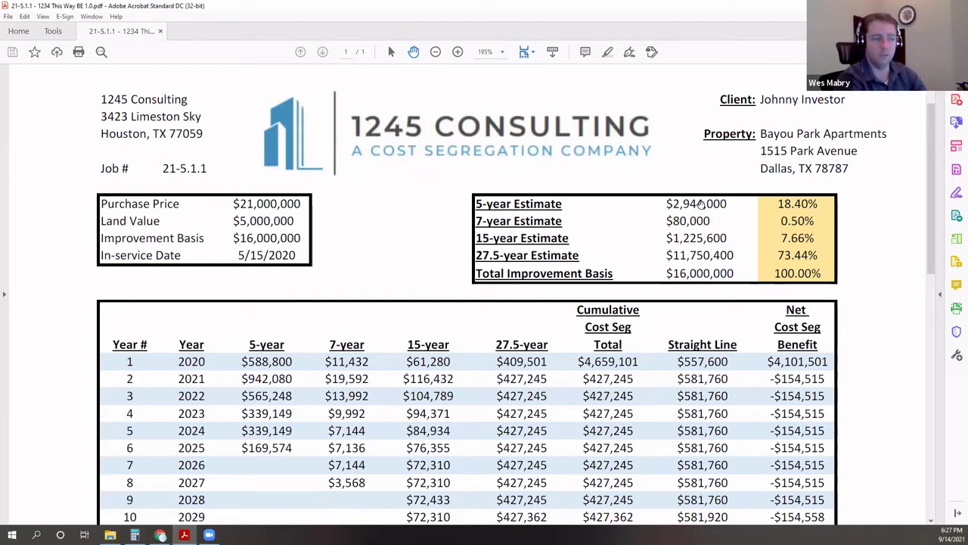
scroll(700, 204, "down", 12)
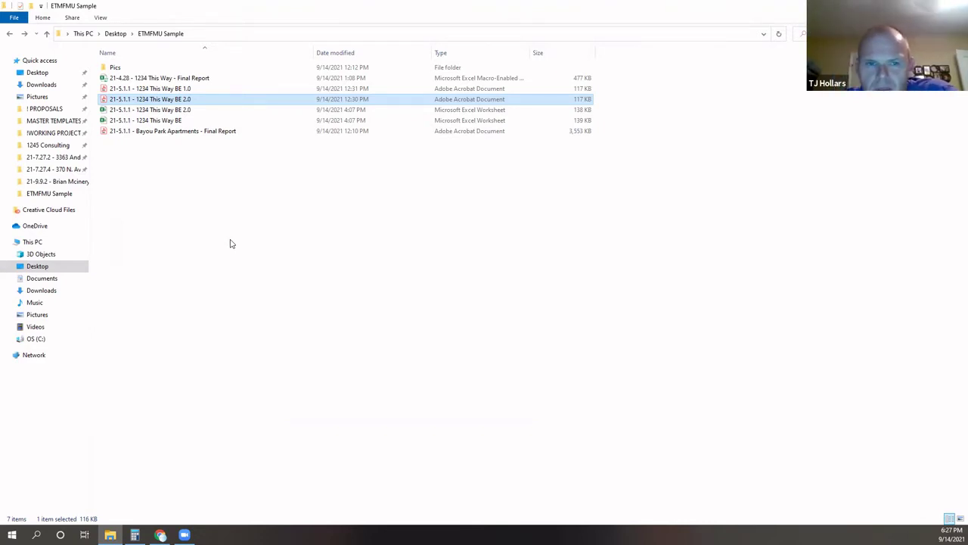
Step: Reopen the "1234 This Way BE 2.0" PDF to check its yearly net cost seg benefit, and close it
double_click(187, 99)
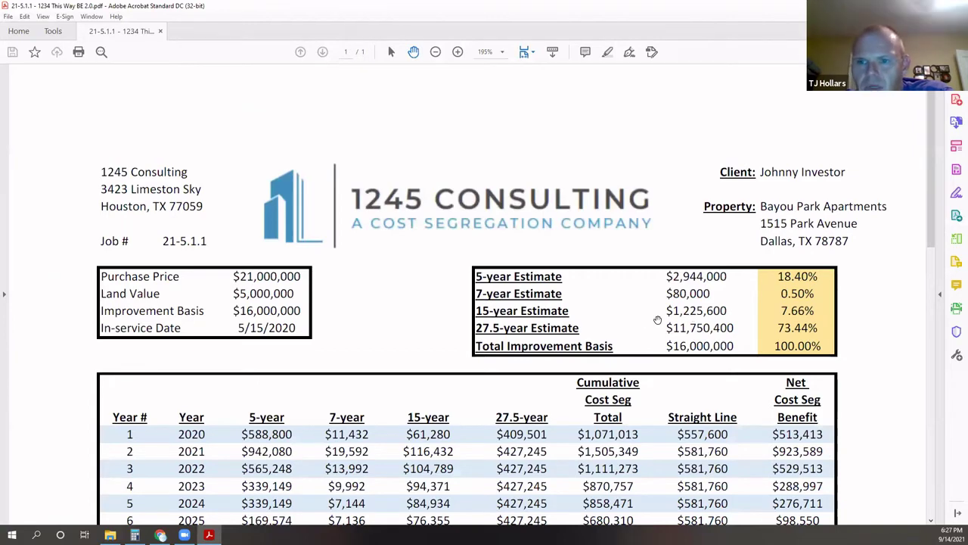
scroll(718, 328, "down", 5)
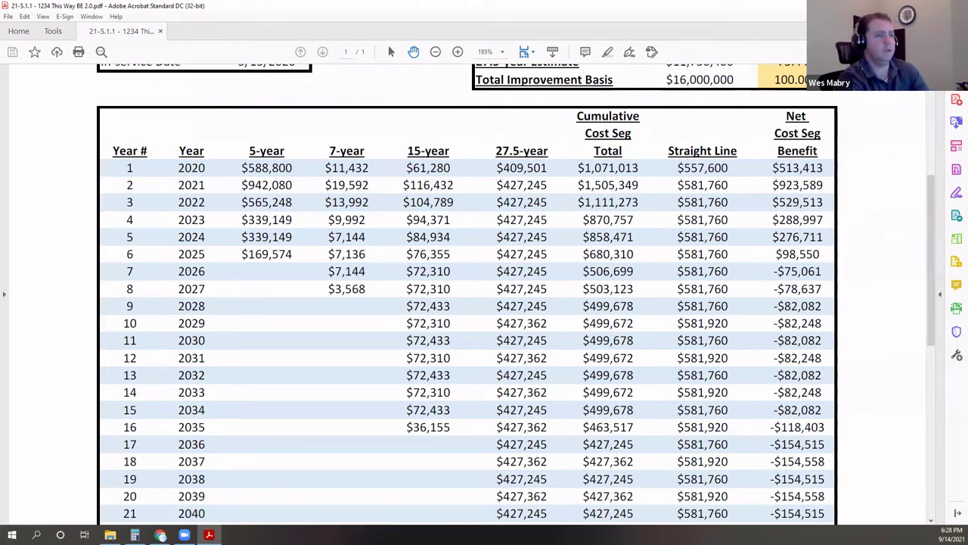
key("alt+F4")
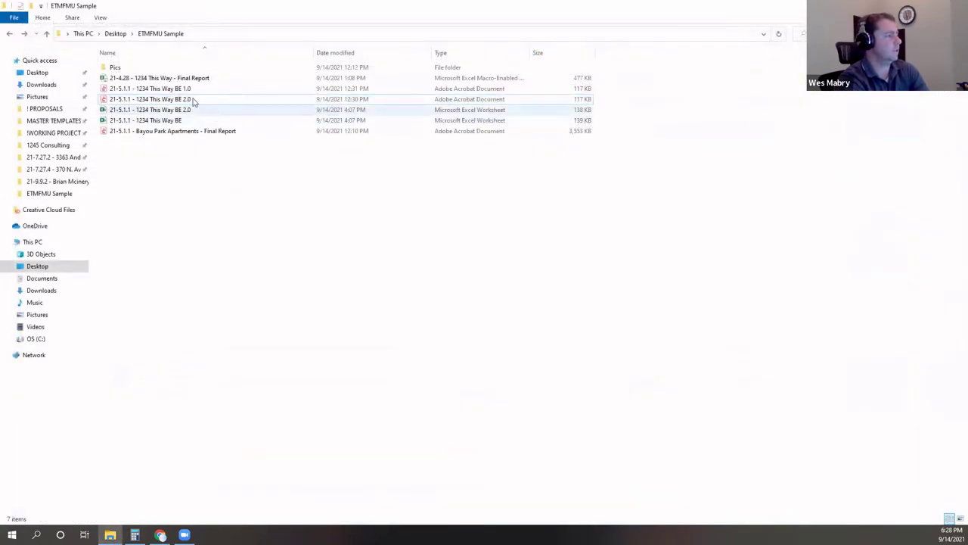
Step: Open the "1234 This Way BE 1.0" PDF and examine its net cost seg benefit column and 100% bonus depreciation summary
double_click(164, 90)
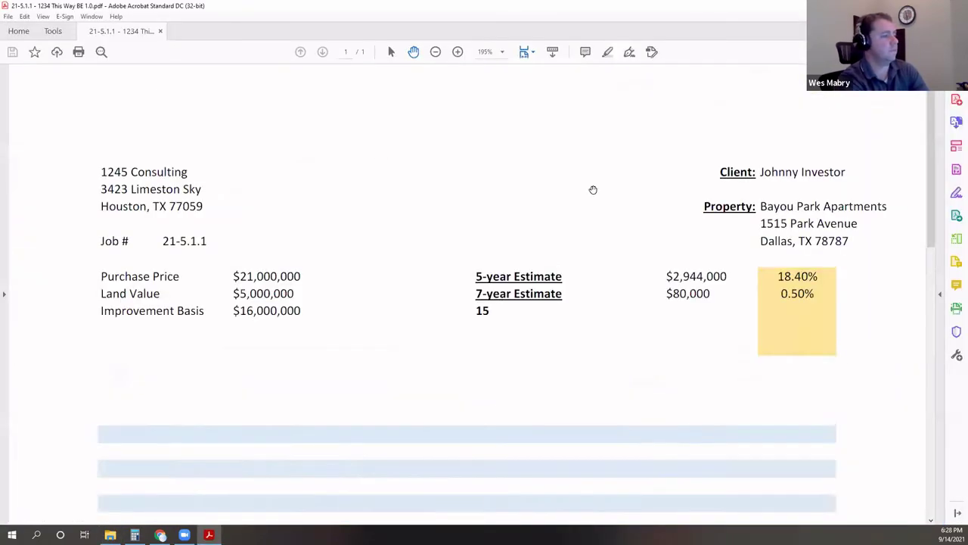
scroll(798, 227, "down", 4)
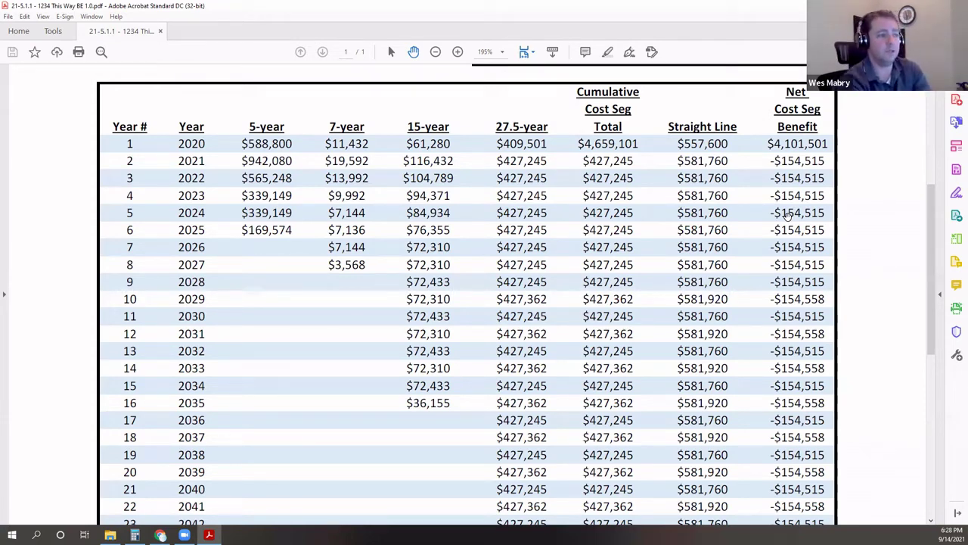
scroll(715, 335, "down", 5)
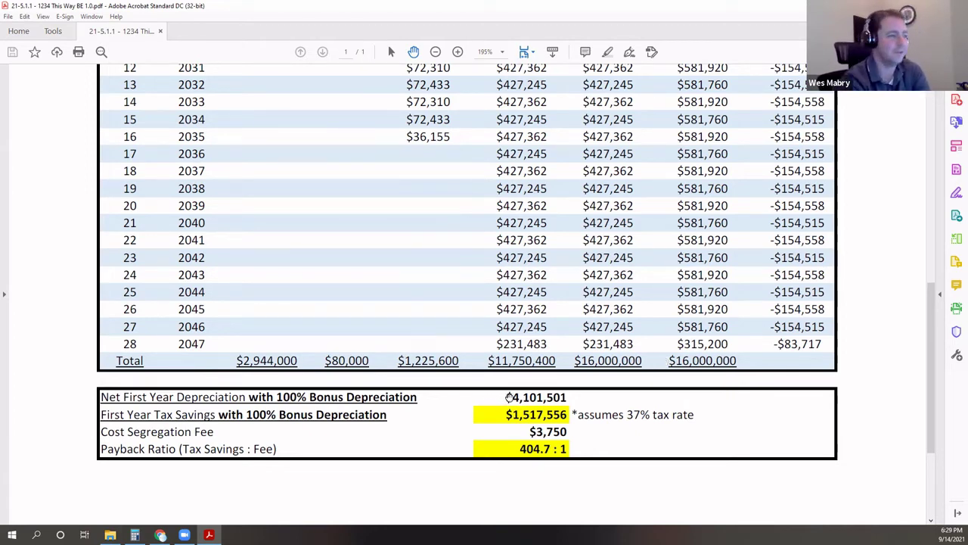
scroll(803, 327, "up", 5)
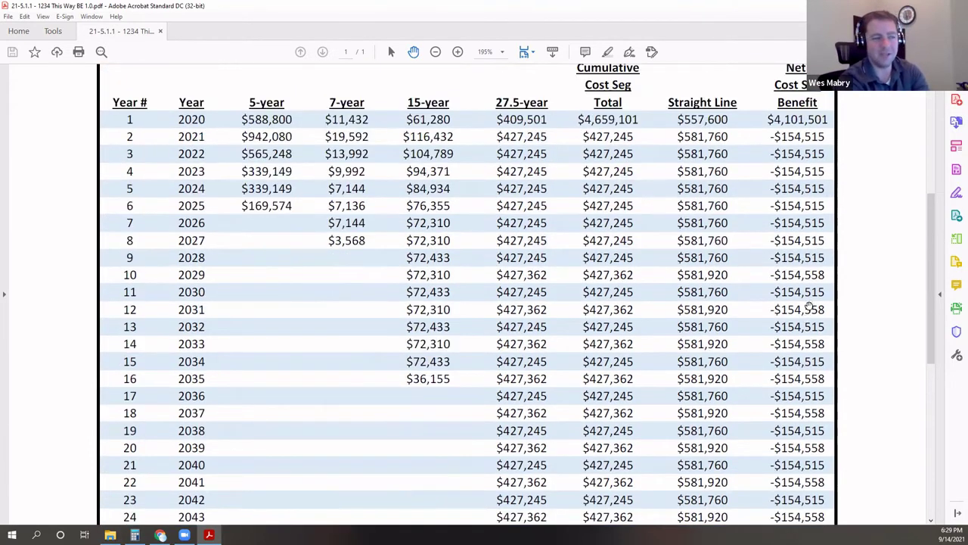
scroll(810, 306, "up", 3)
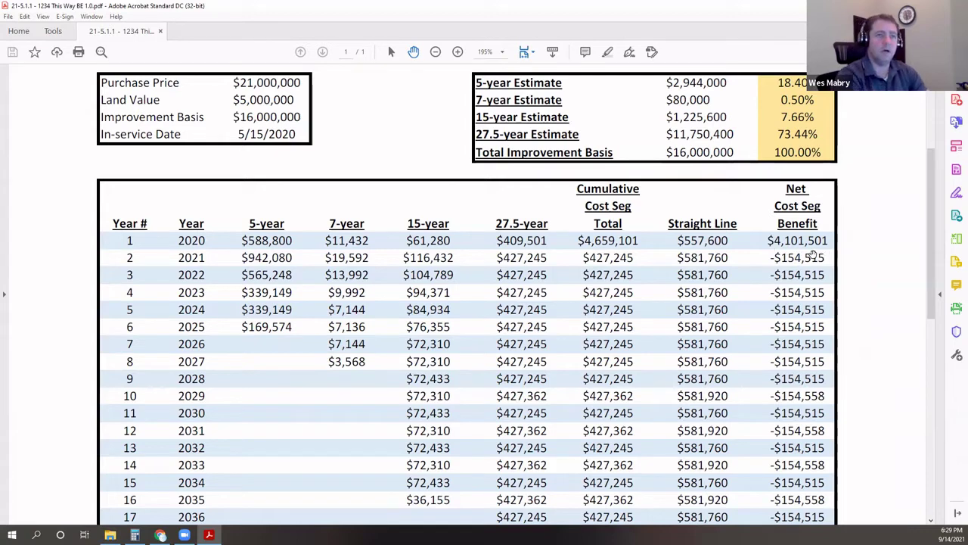
scroll(587, 265, "down", 6)
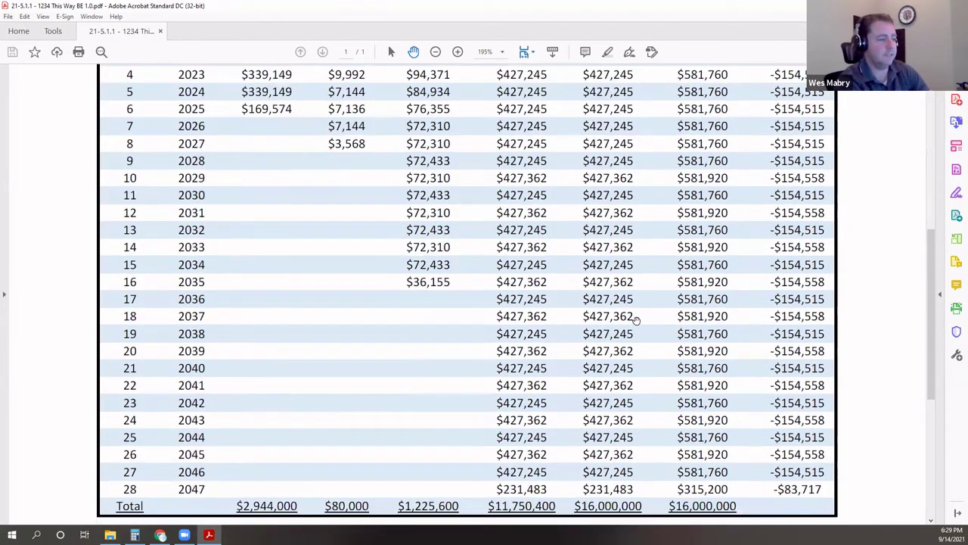
Step: Review the BE 1.0 purchase details, class-life estimates and yearly depreciation schedule, and minimize the PDF
scroll(520, 329, "up", 10)
scroll(522, 328, "up", 1)
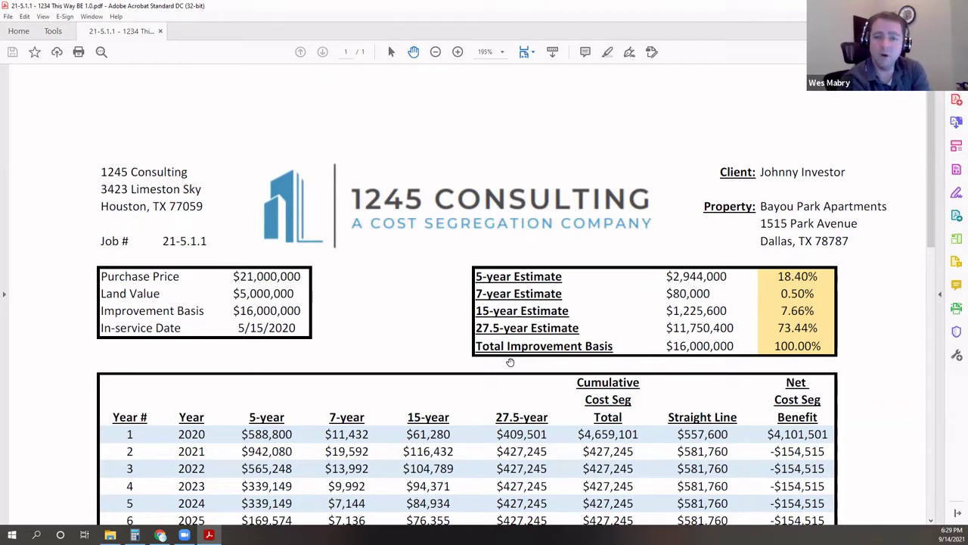
scroll(726, 314, "down", 5)
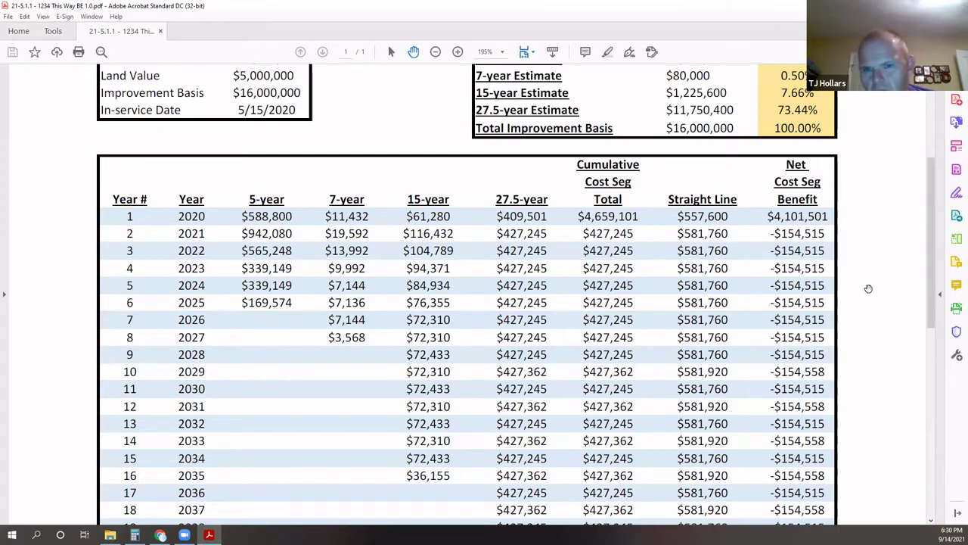
scroll(893, 290, "up", 1)
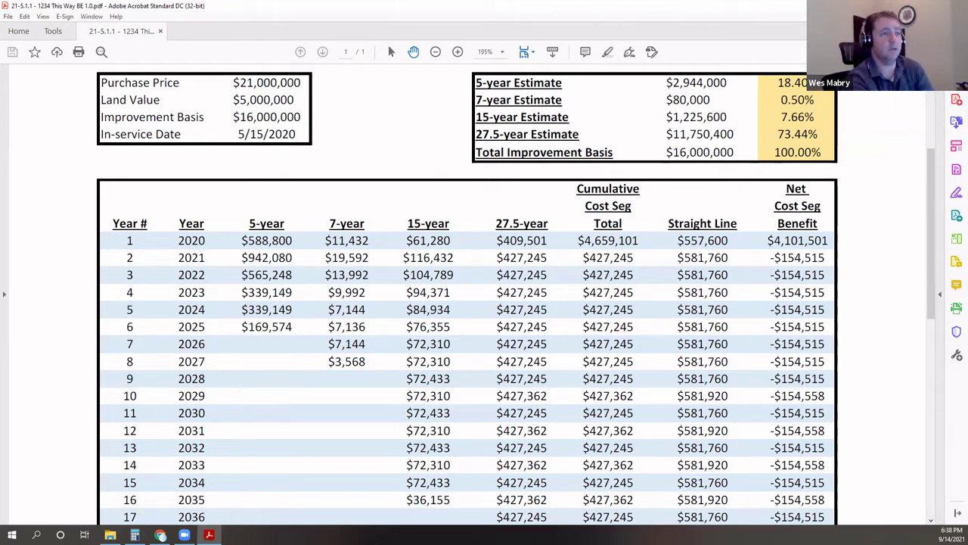
left_click(882, 6)
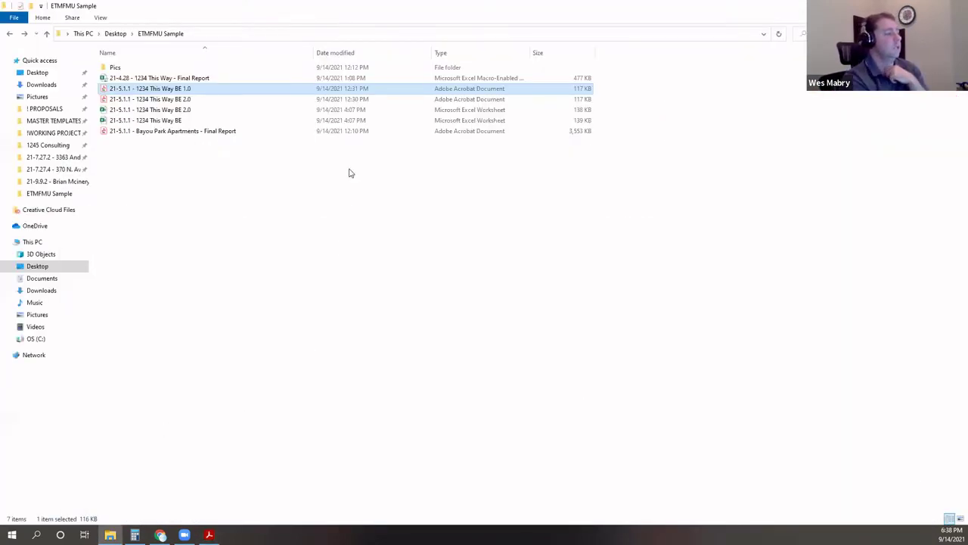
Step: Open the "21-5.1.1 - 1234 This Way BE" Excel workbook and maximize its window
left_click(350, 173)
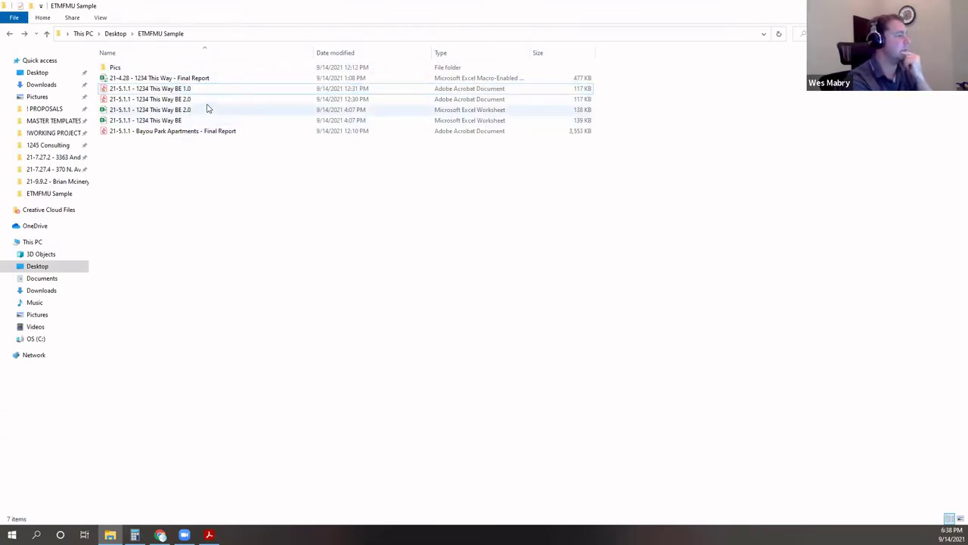
double_click(184, 120)
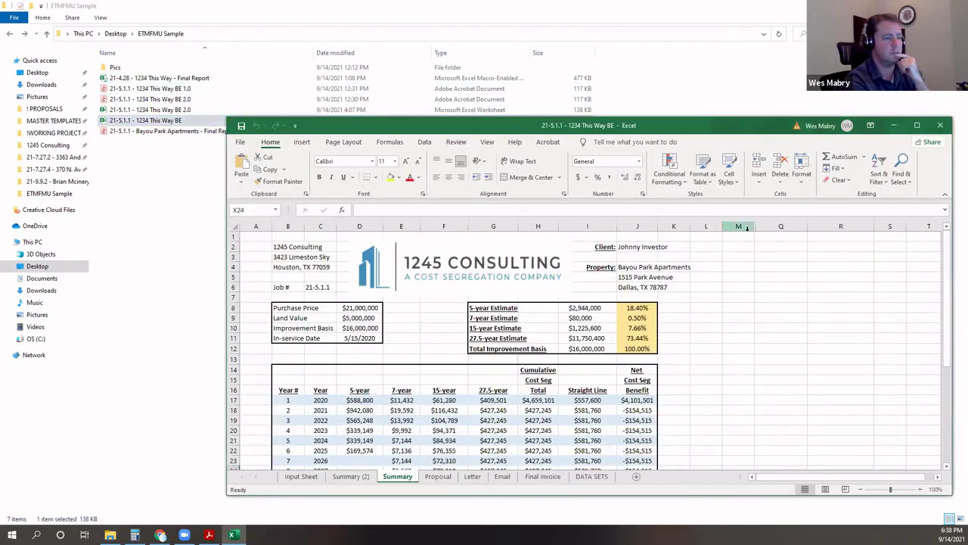
left_click(917, 124)
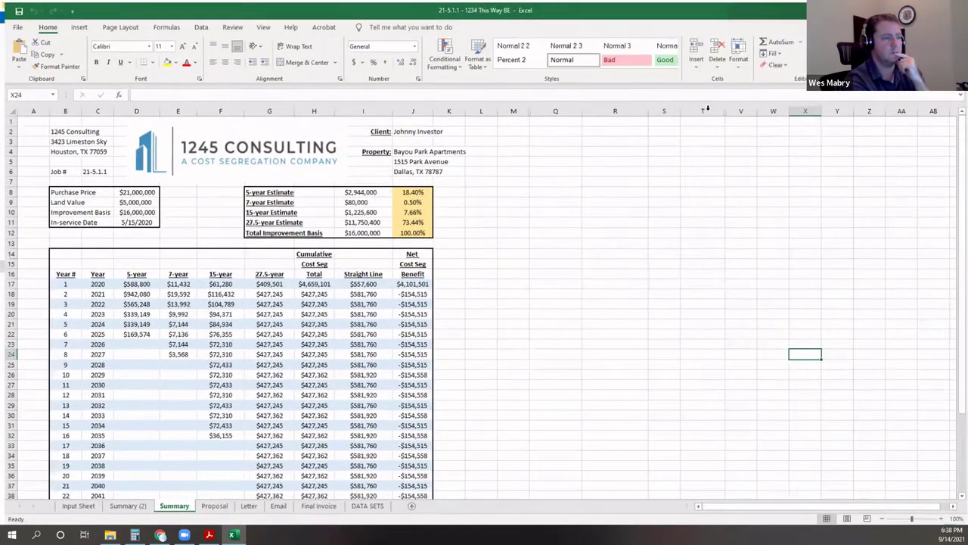
Step: Unhide the column between T and V on the Summary sheet, and close the workbook without saving
left_click_drag(706, 111, 764, 110)
right_click(757, 110)
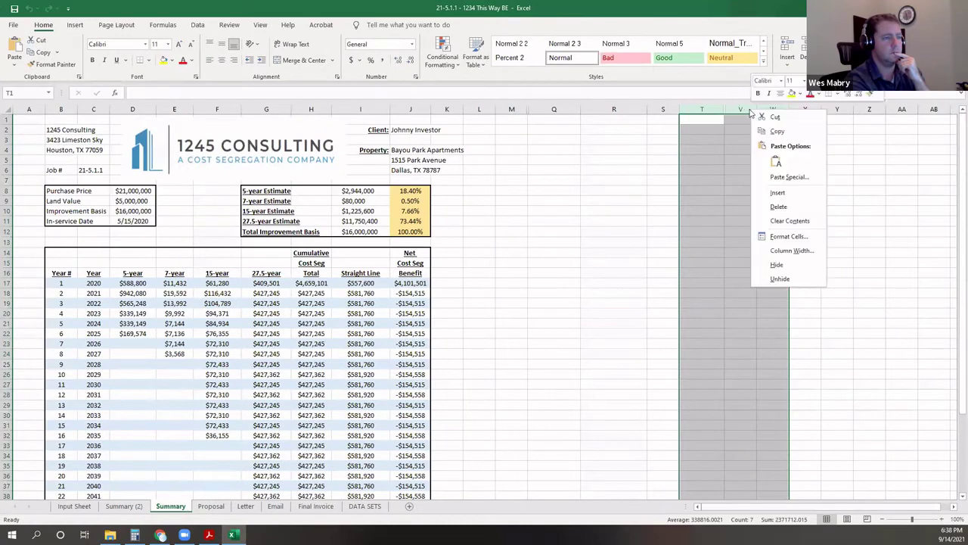
left_click(781, 279)
left_click(611, 219)
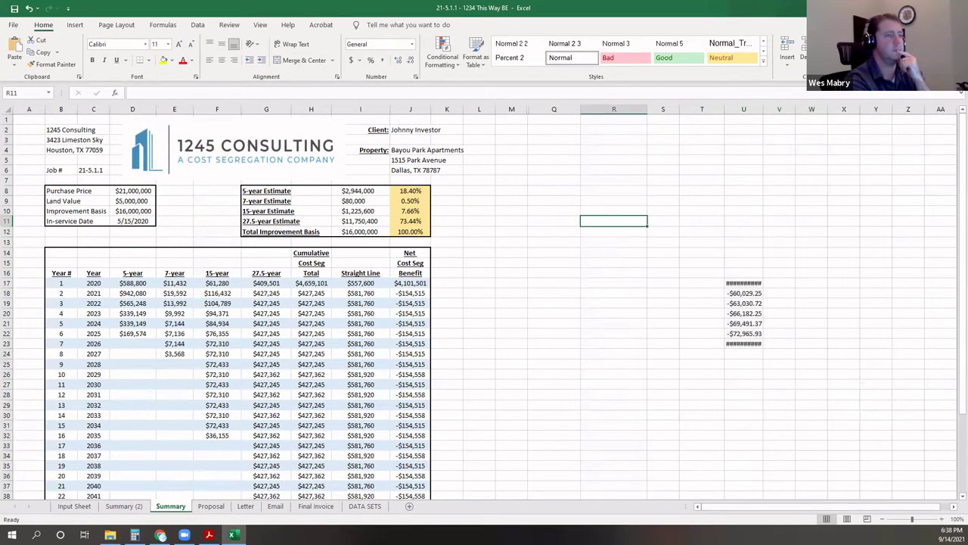
key("alt+F4")
left_click(484, 280)
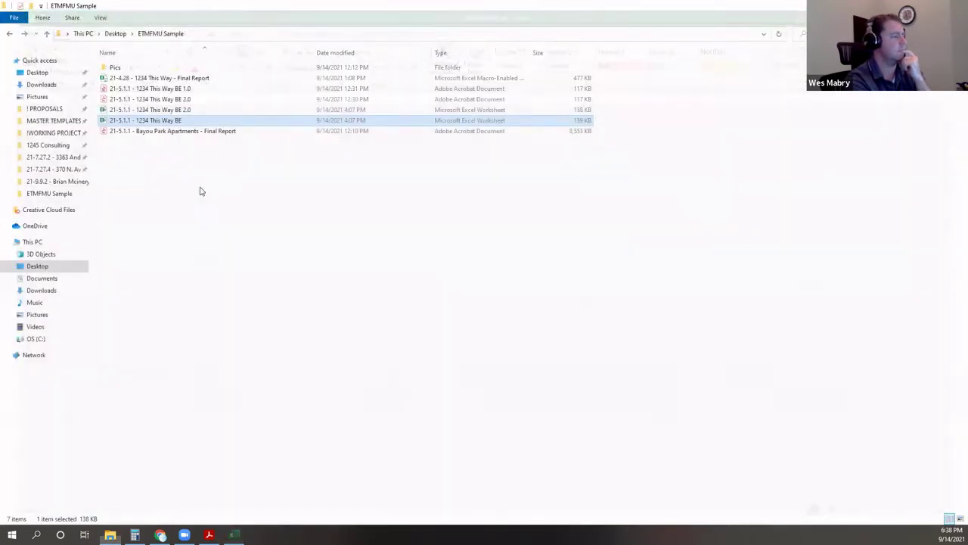
Step: Open the "21-5.1.1 - 1234 This Way BE 2.0" workbook on its Summary sheet, and return to the ETMFMU Sample folder
double_click(176, 110)
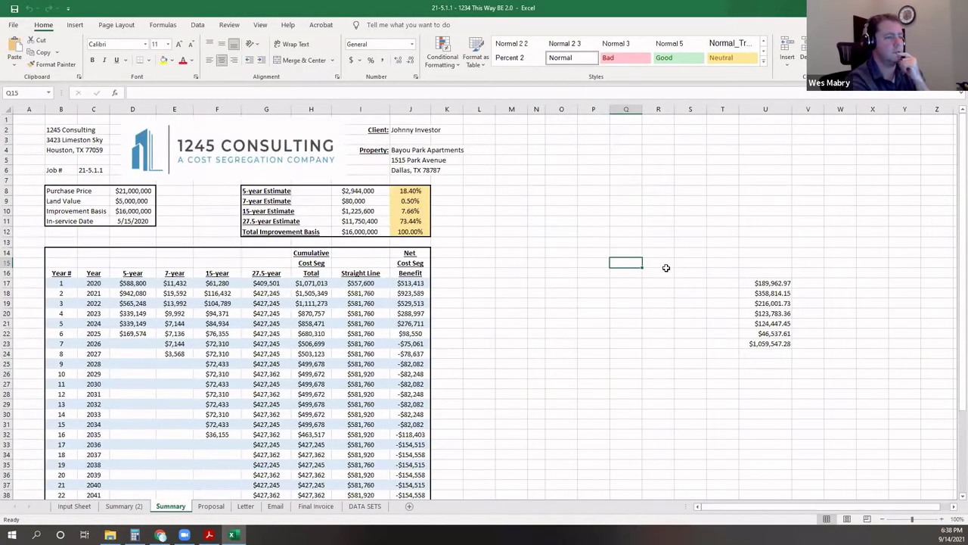
mouse_move(727, 506)
left_mouse_down()
mouse_move(786, 505)
mouse_move(743, 512)
left_mouse_up()
left_click(110, 535)
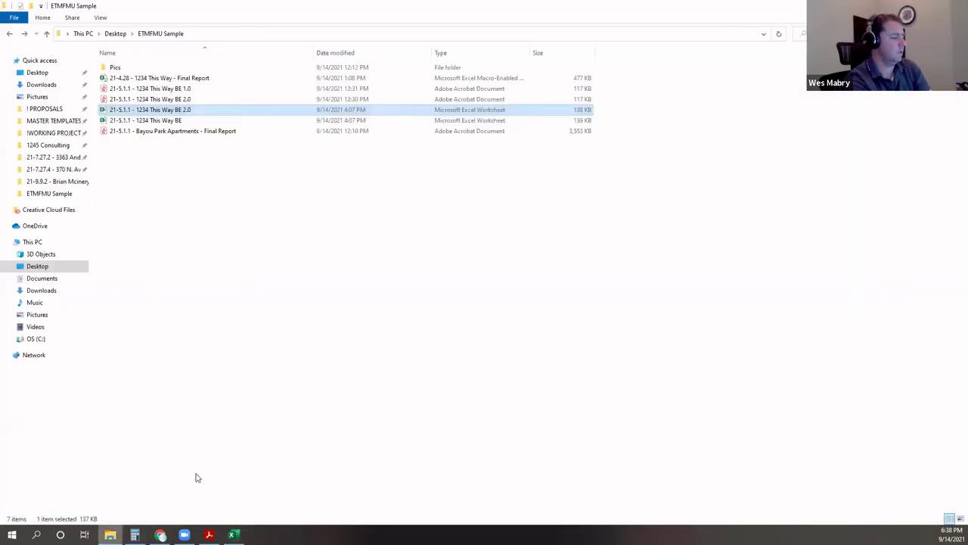
left_click(322, 281)
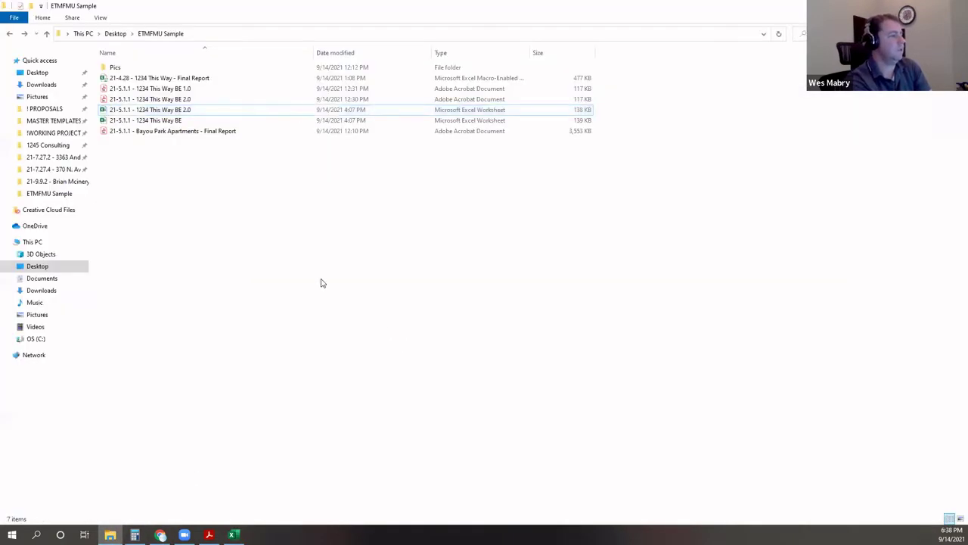
Step: Open the "21-5.1.1 - 1234 This Way BE" workbook, unhide column U on its Summary sheet, and check the sheet
double_click(174, 121)
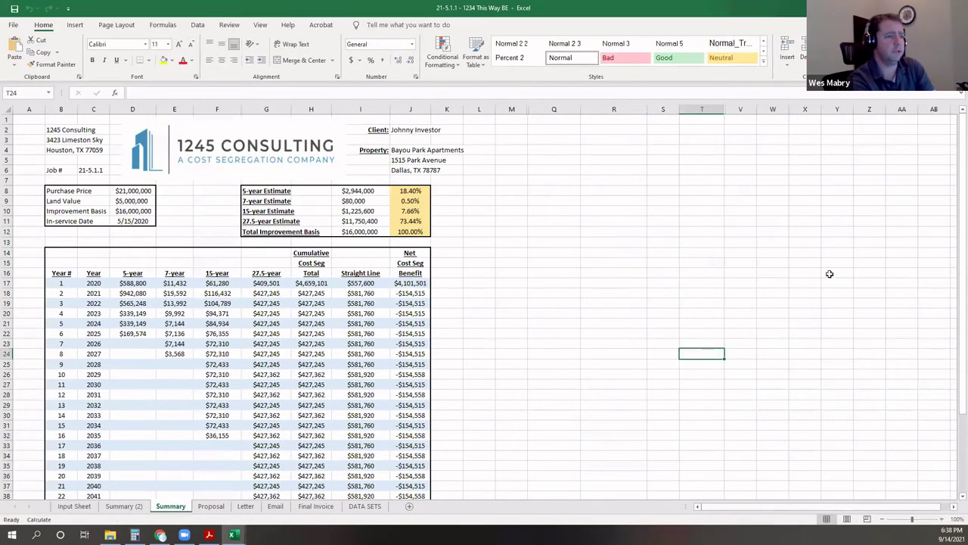
left_click(838, 220)
left_click_drag(743, 108, 715, 112)
right_click(715, 113)
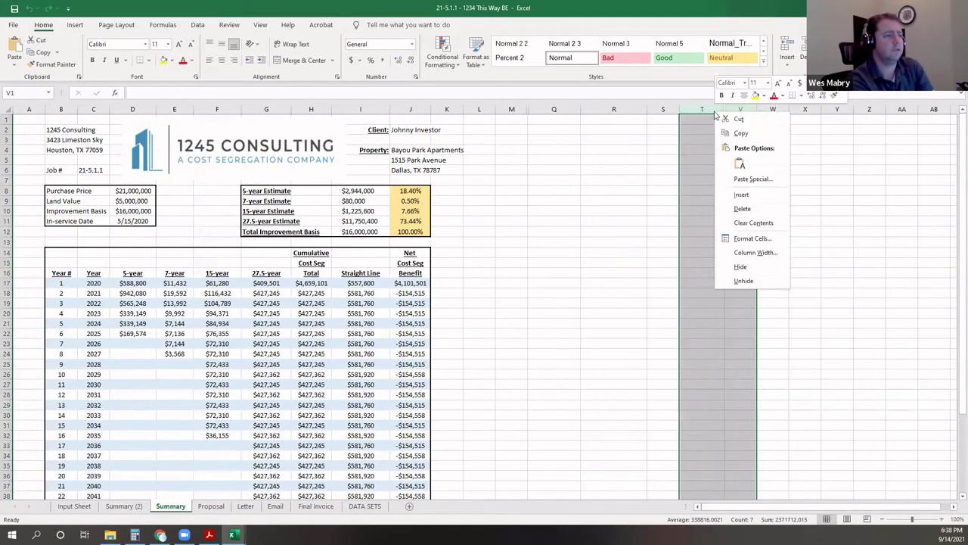
left_click(745, 280)
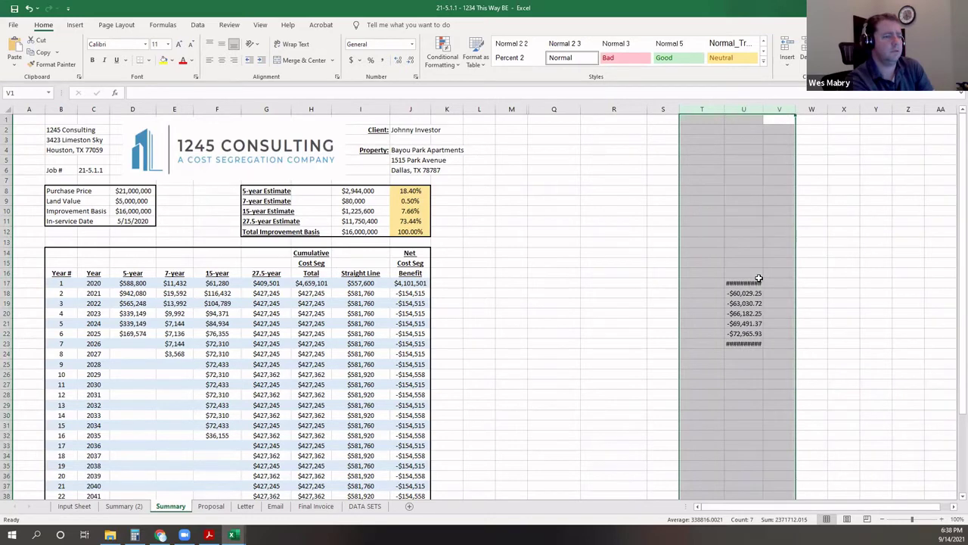
left_click(849, 264)
scroll(915, 289, "down", 3)
scroll(916, 289, "down", 1)
left_click_drag(826, 506, 703, 508)
scroll(587, 380, "up", 4)
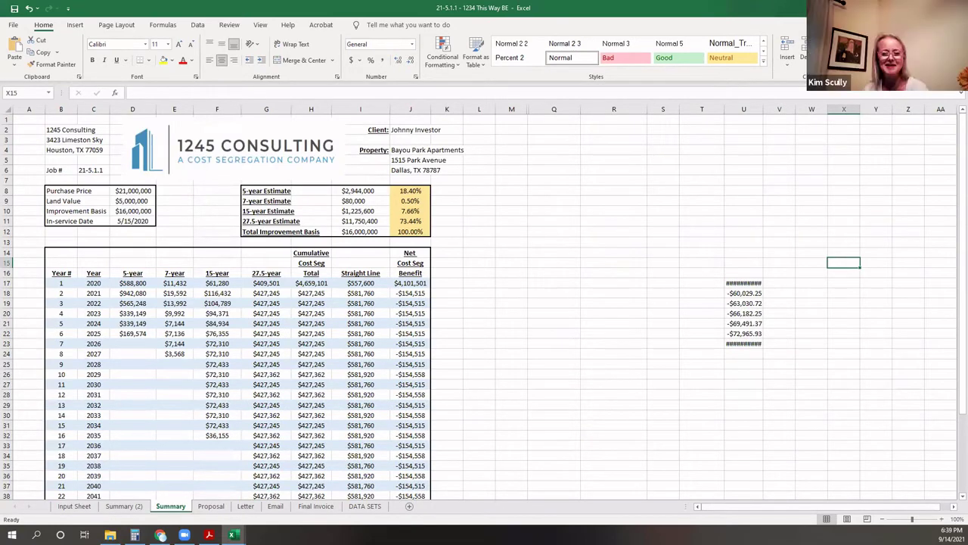
Step: Examine the BE 2.0 workbook's Summary sheet, comparing its yearly net cost seg benefit with the figures in column U
key("ctrl+Tab")
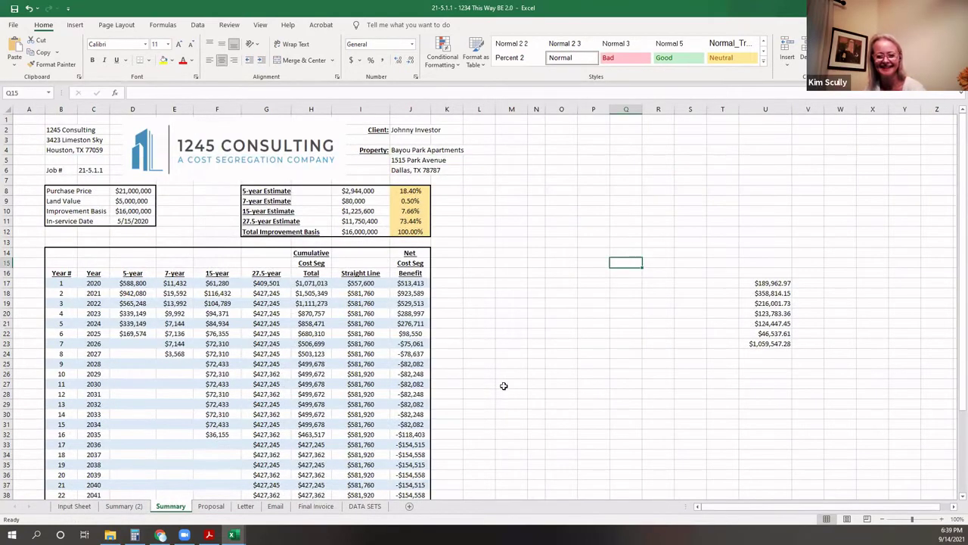
left_click(687, 320)
scroll(670, 284, "down", 4)
scroll(647, 312, "up", 4)
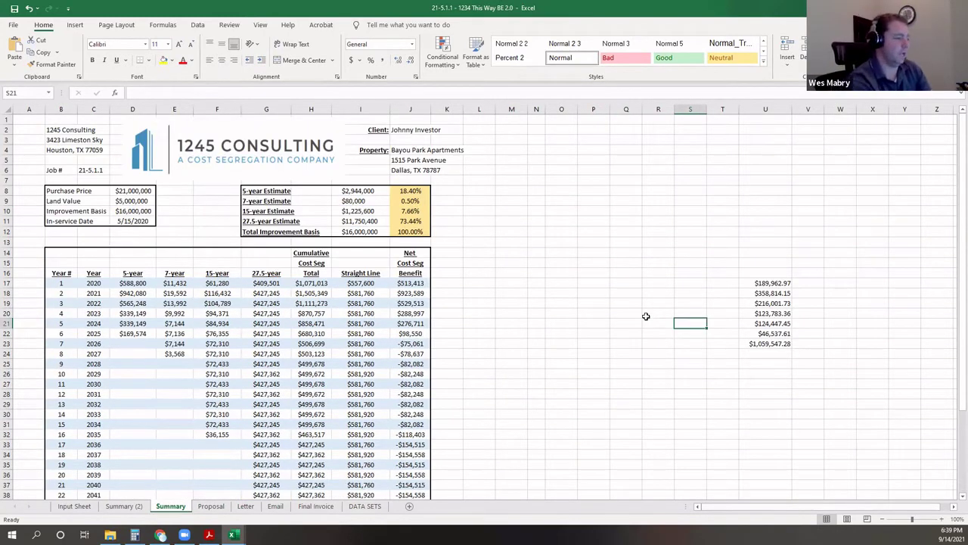
left_click(609, 286)
left_click(608, 305)
left_click(109, 535)
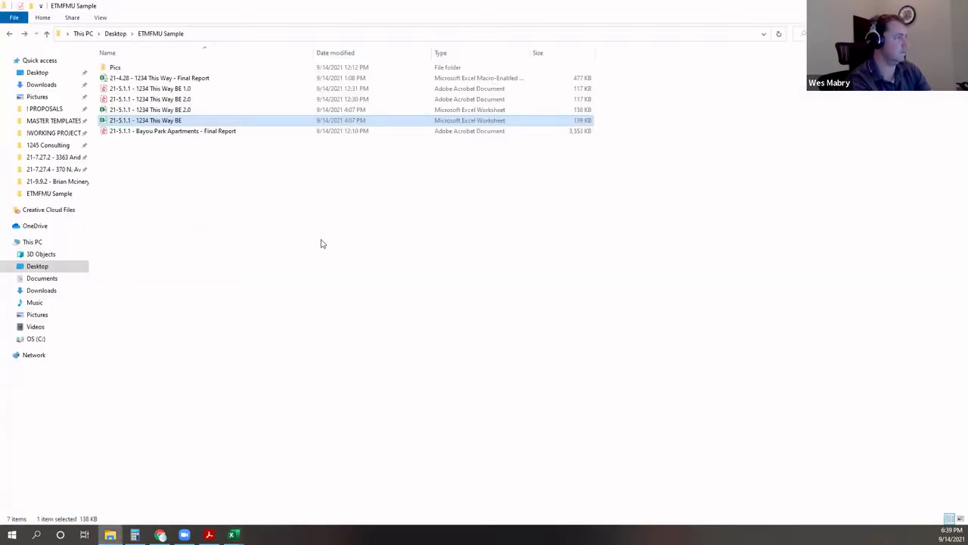
left_click(323, 242)
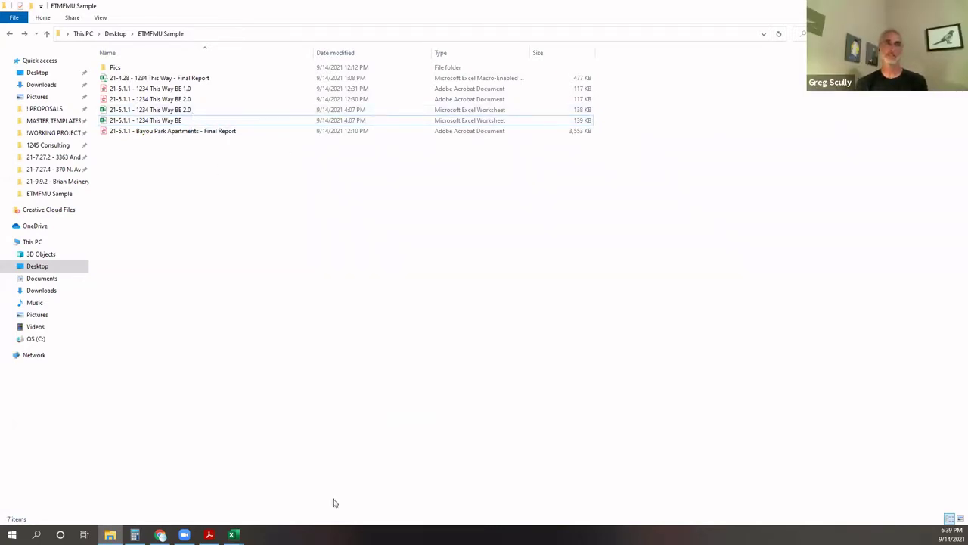
mouse_move(233, 535)
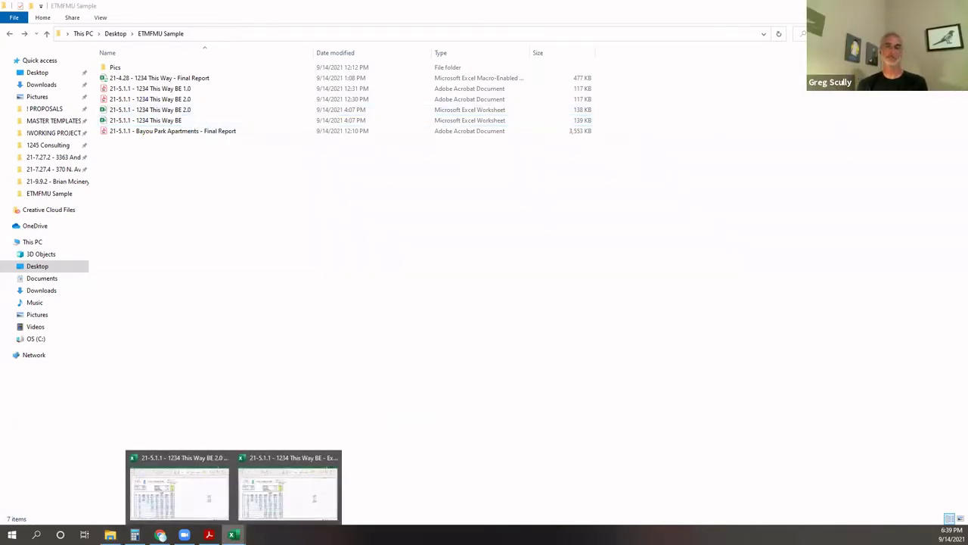
left_click(205, 495)
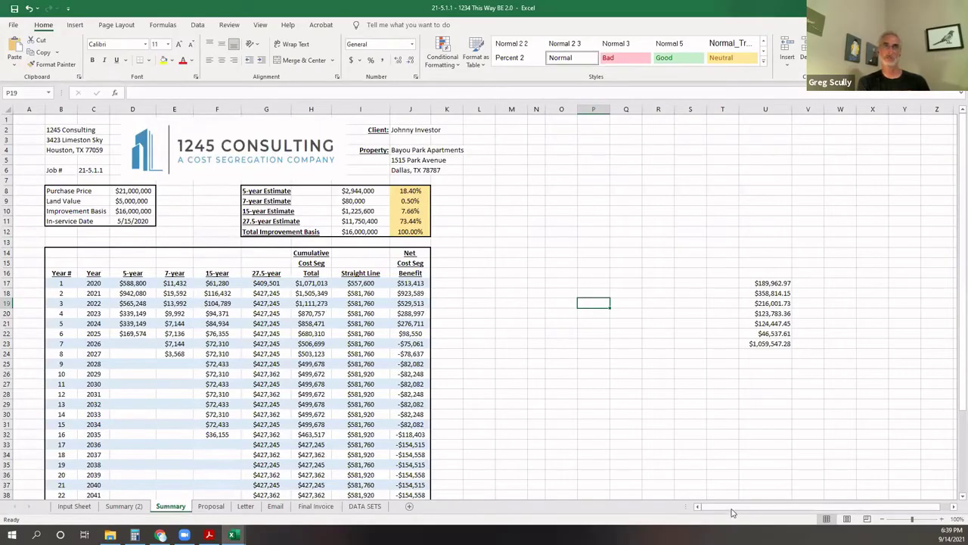
mouse_move(742, 507)
left_mouse_down()
mouse_move(803, 498)
mouse_move(737, 499)
left_mouse_up()
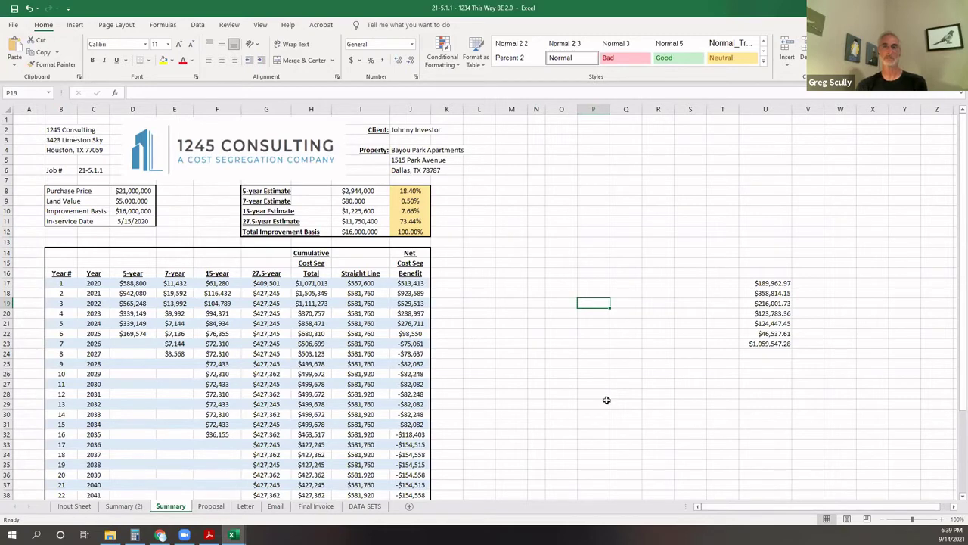
Step: View the property photos in the Pics folder and go back to the ETMFMU Sample folder
left_click(110, 535)
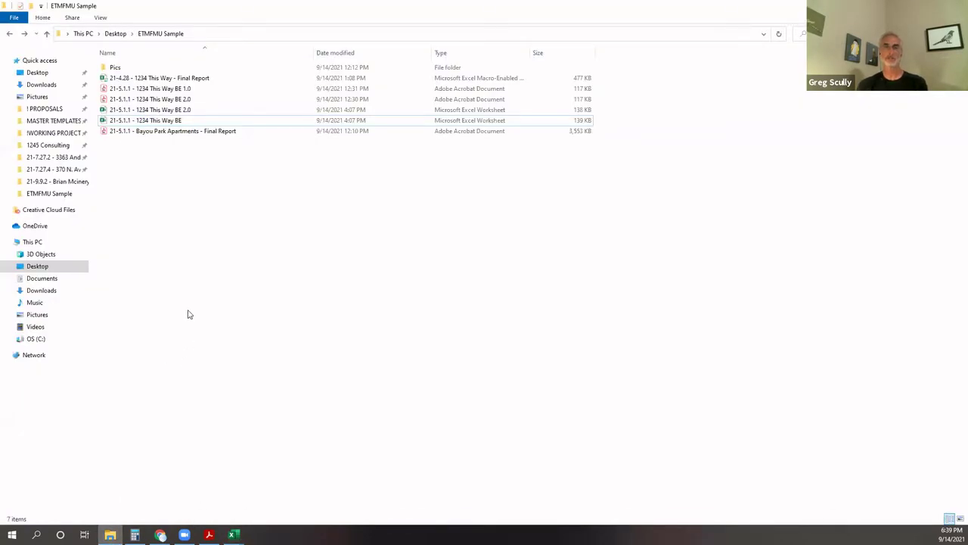
double_click(115, 67)
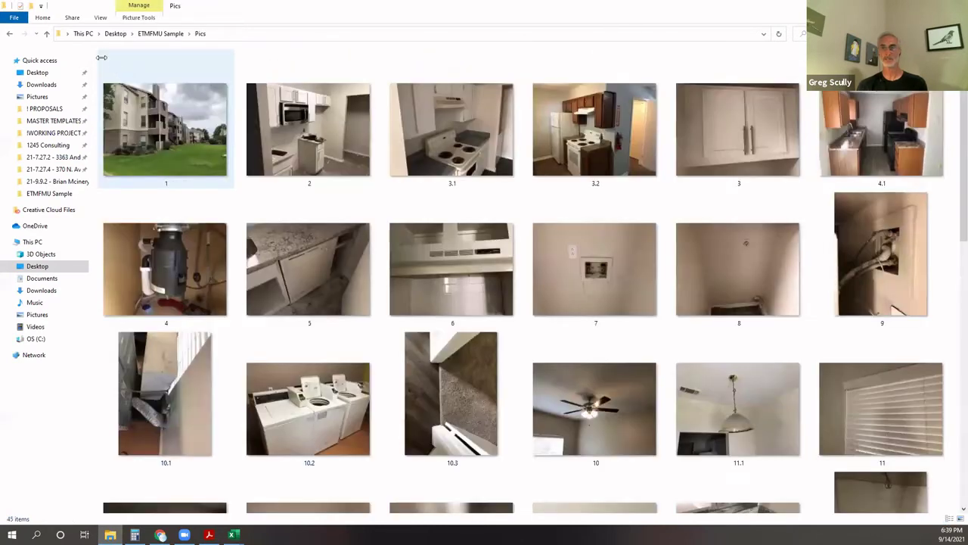
left_click(9, 34)
Step: Open the "21-4.28 - 1234 This Way - Final Report" workbook and review its Master Asset List sheet
key("alt+Tab")
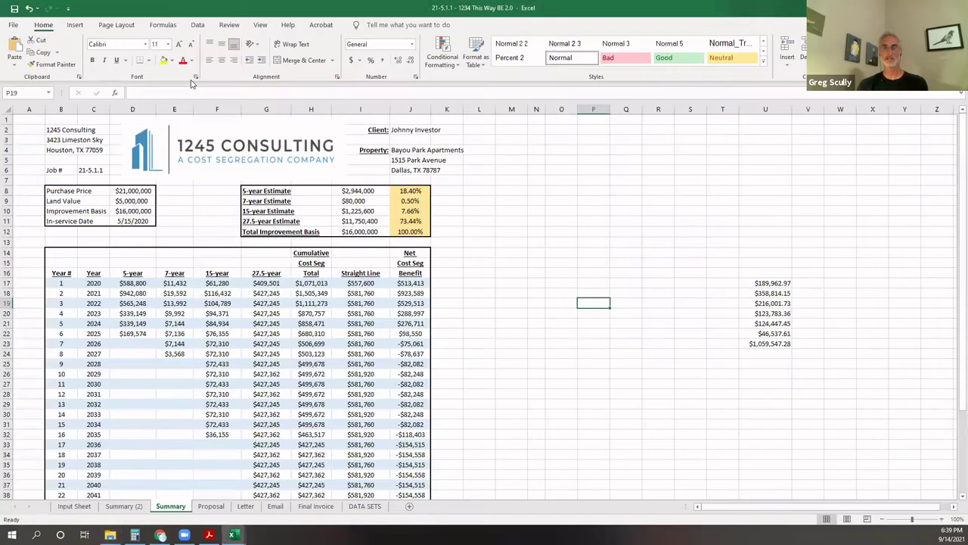
key("alt+Tab")
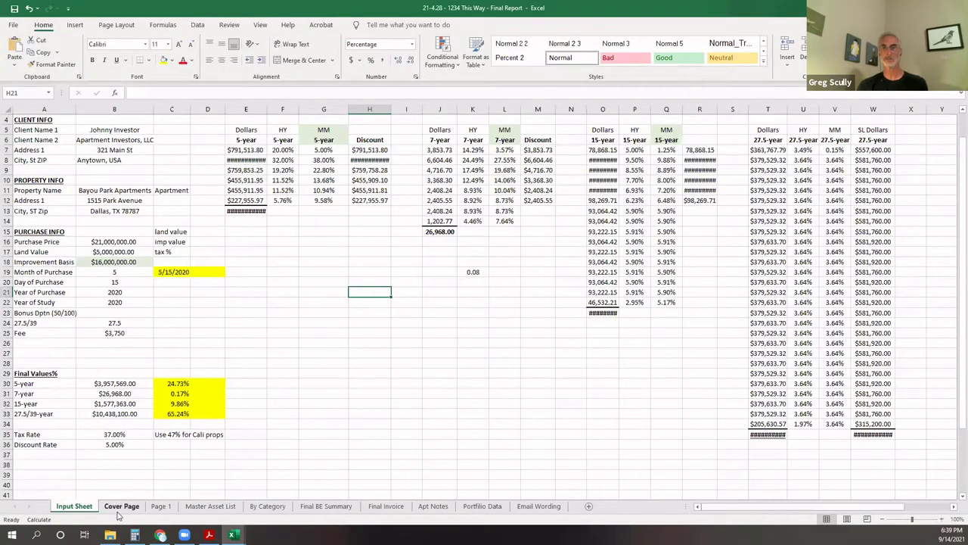
left_click(220, 513)
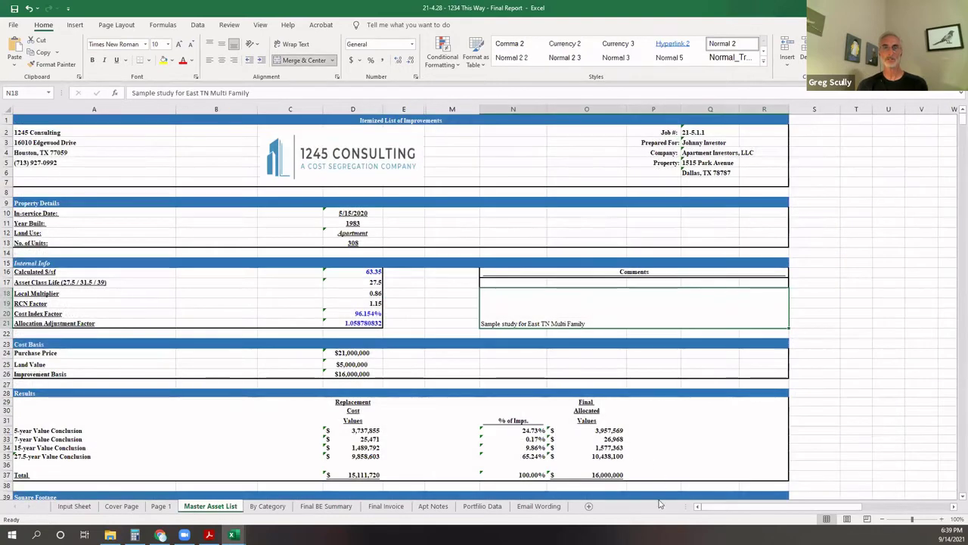
mouse_move(726, 506)
left_mouse_down()
mouse_move(779, 493)
mouse_move(719, 501)
left_mouse_up()
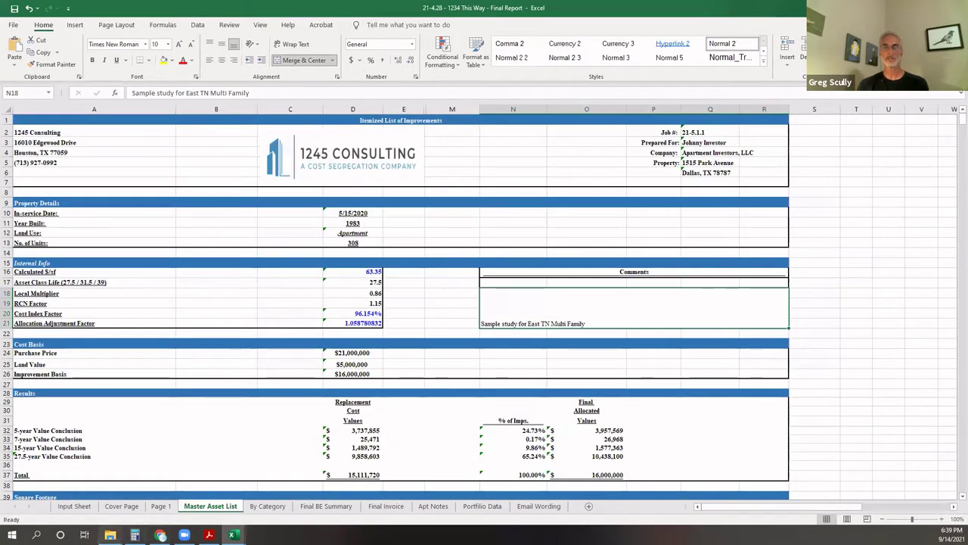
Step: Return to the BE 2.0 workbook and review the Summary sheet's depreciation schedule, tax savings, fee and payback ratio
left_click(110, 535)
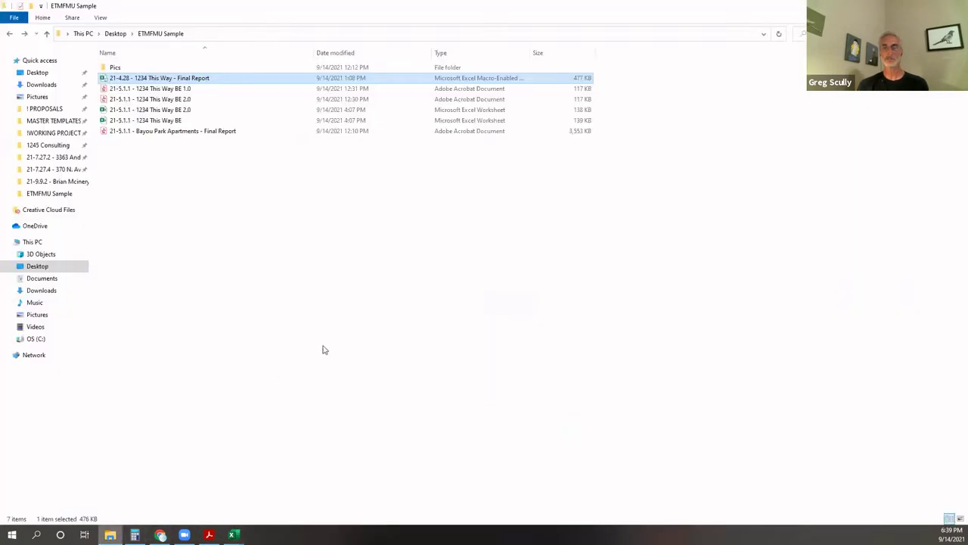
double_click(189, 111)
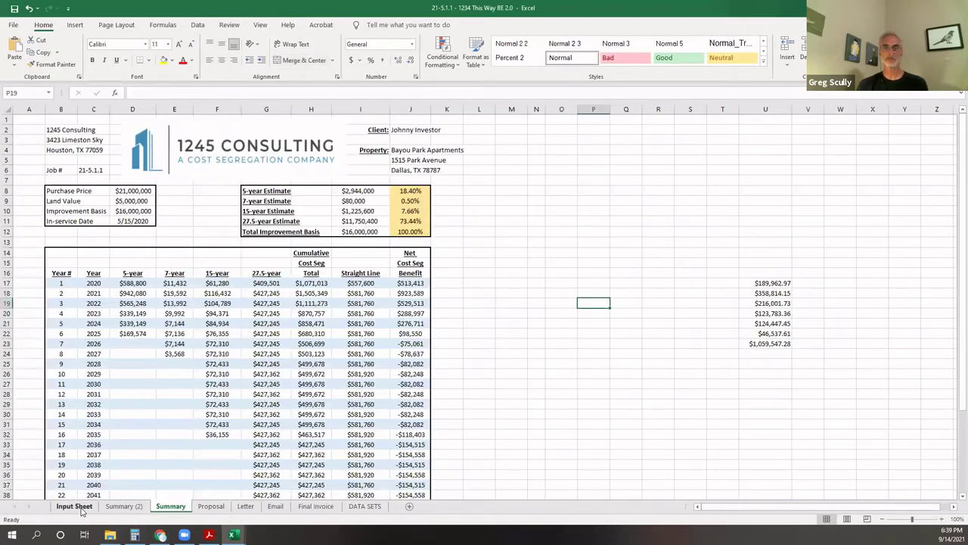
scroll(664, 343, "down", 6)
scroll(667, 363, "up", 6)
scroll(669, 366, "down", 12)
scroll(673, 367, "down", 9)
scroll(674, 363, "up", 14)
key("Right")
key("Right")
key("Right")
key("Right")
key("Right")
key("Right")
key("Right")
key("Right")
key("Right")
key("Right")
key("Right")
key("Right")
key("Right")
key("Right")
key("Right")
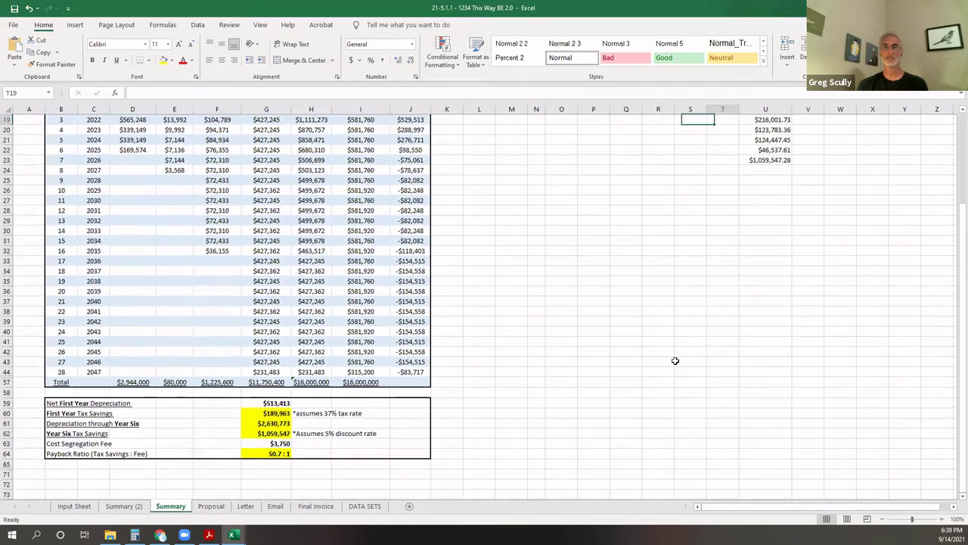
key("Left")
key("Left")
key("Left")
key("Left")
key("Left")
key("Left")
key("Left")
key("Left")
key("Left")
key("Left")
key("Left")
key("Left")
key("Left")
key("Left")
key("Left")
key("Left")
key("Left")
key("Left")
key("Left")
key("Left")
scroll(768, 207, "up", 6)
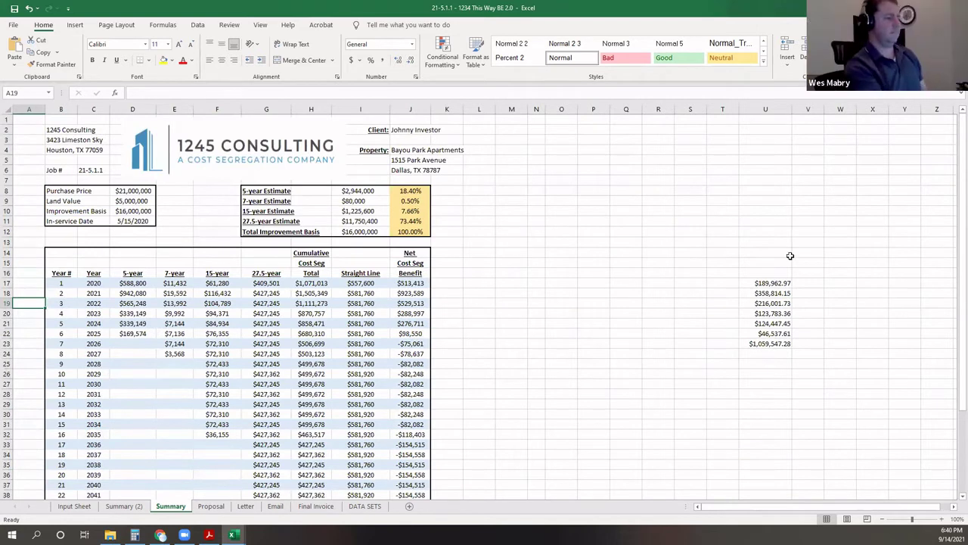
left_click(724, 264)
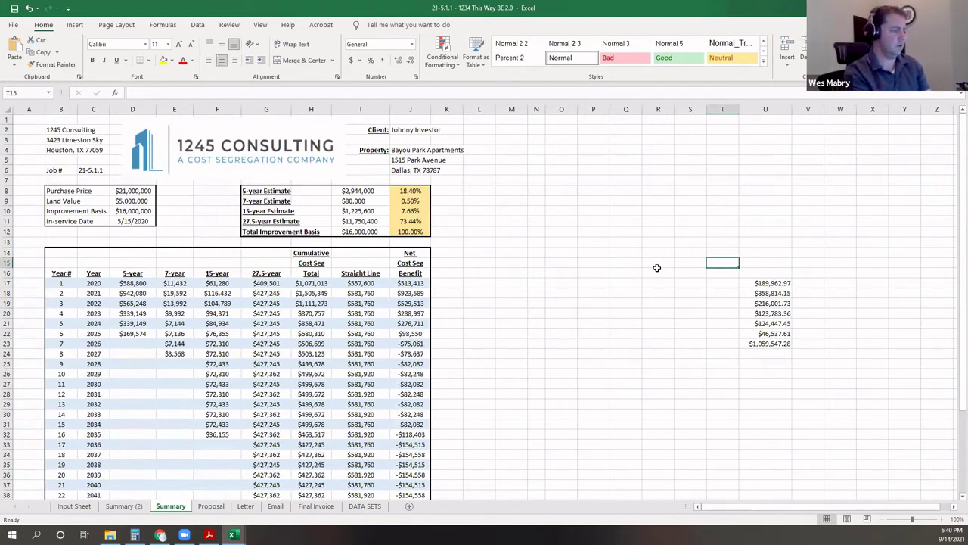
Step: Close the BE 2.0 workbook without saving and open the "21-5.1.1 - 1234 This Way BE" workbook on its Summary sheet
left_click(952, 7)
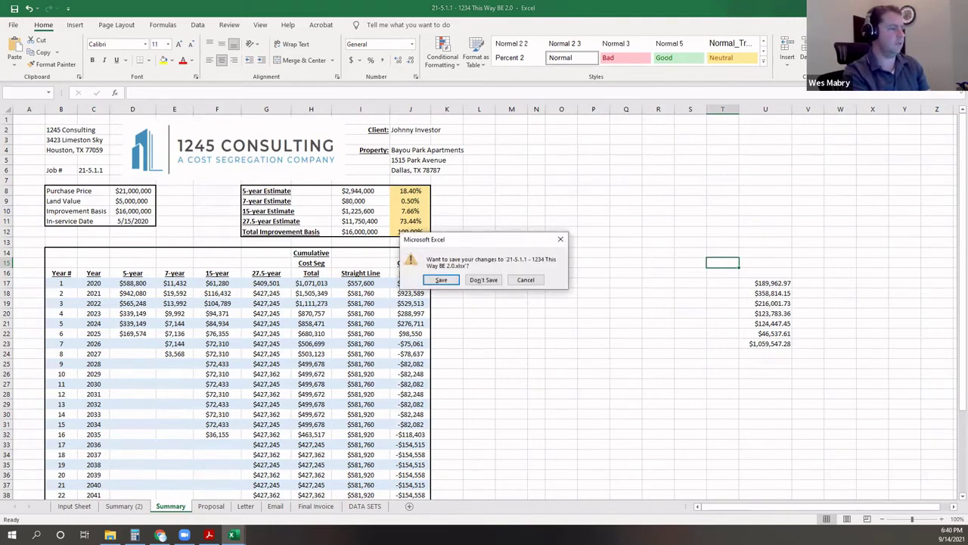
left_click(484, 280)
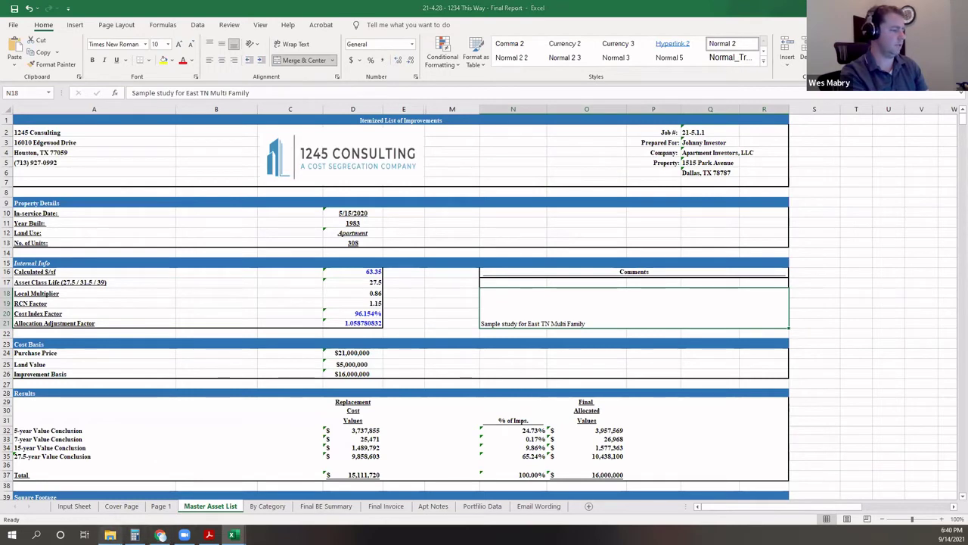
left_click(110, 534)
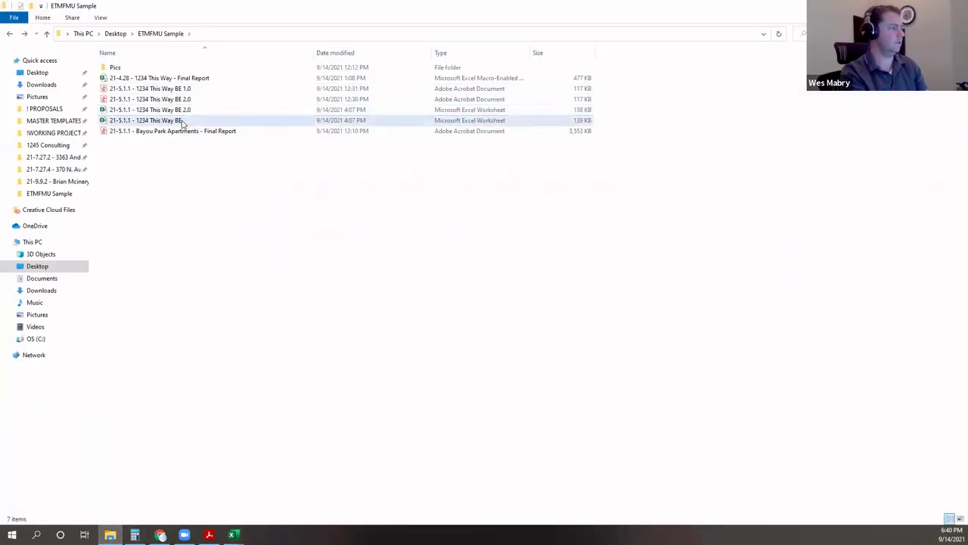
key("alt+Tab")
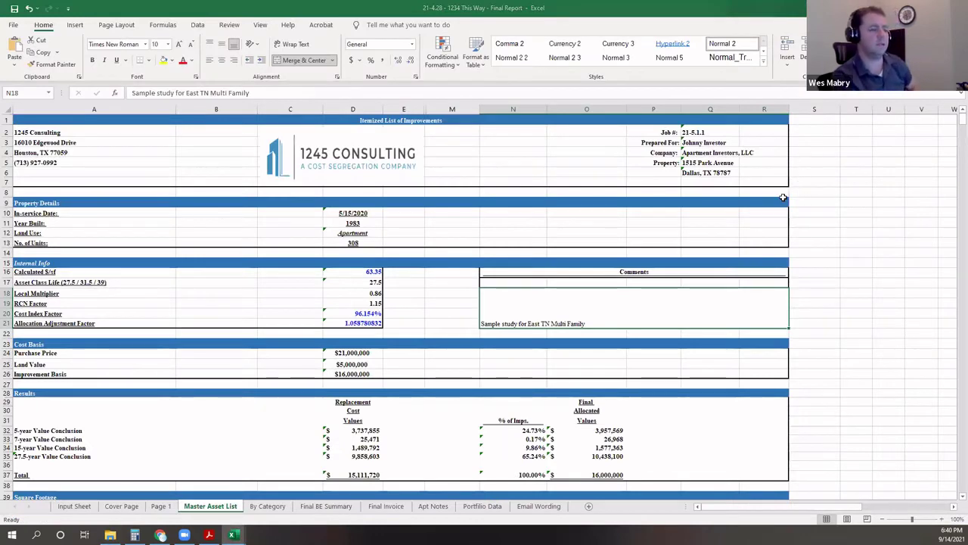
key("alt+Tab")
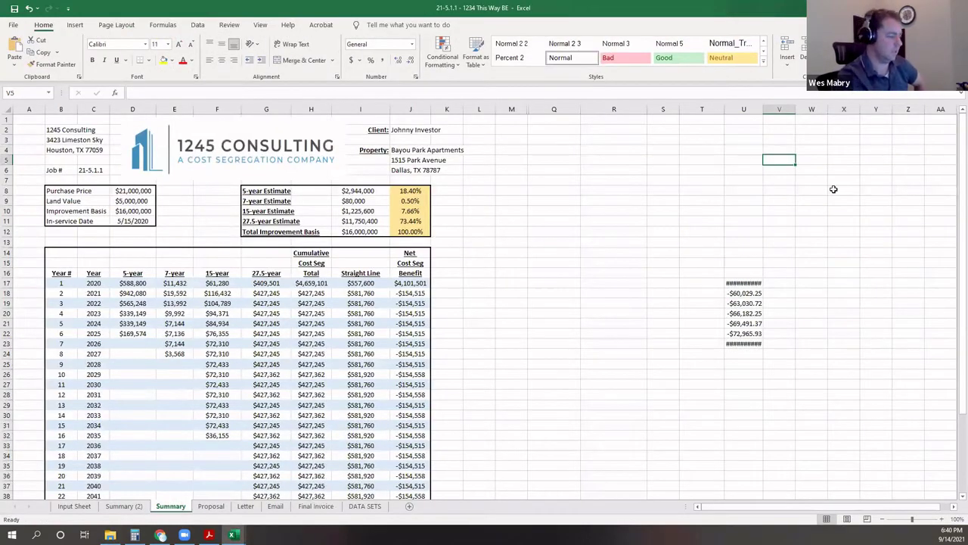
Step: Unhide columns N to P on the Summary sheet to show the recapture calculations
left_click_drag(512, 108, 540, 111)
right_click(540, 111)
left_click(569, 282)
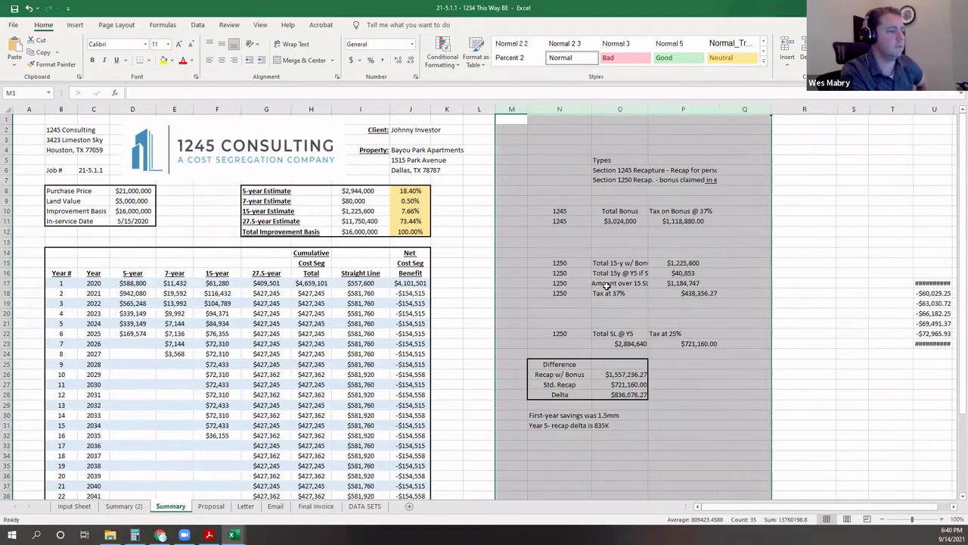
left_click(852, 273)
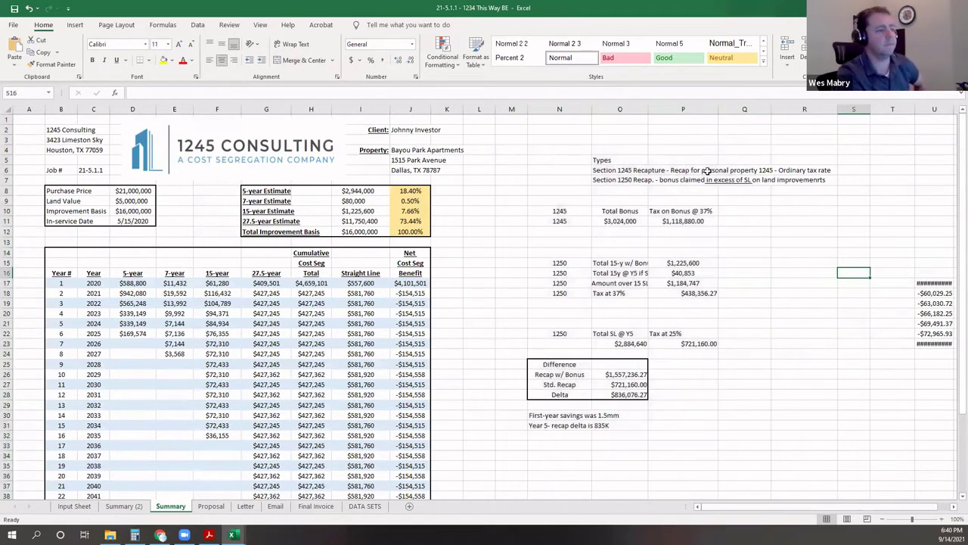
Step: Review the Types notes describing Section 1245 recapture and Section 1250 recapture
left_click(632, 160)
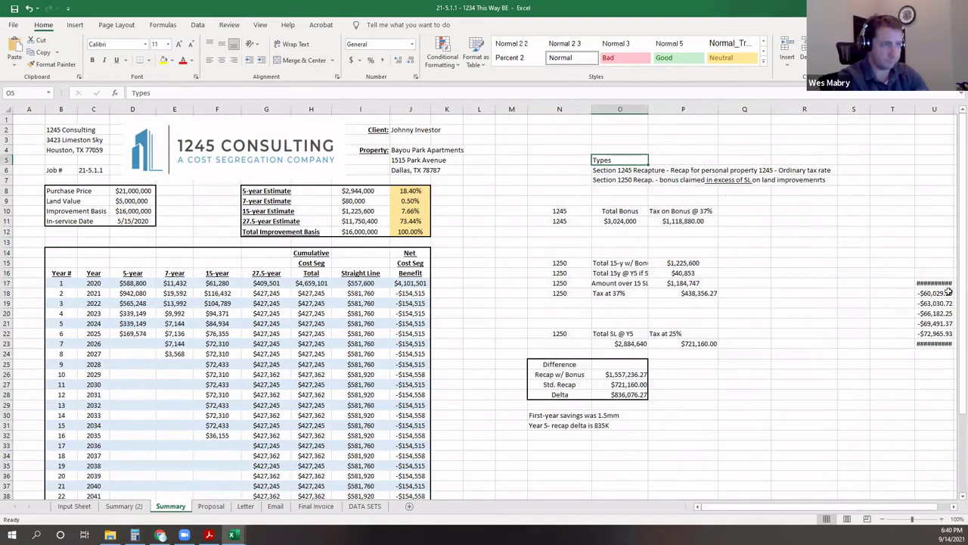
left_click(616, 170)
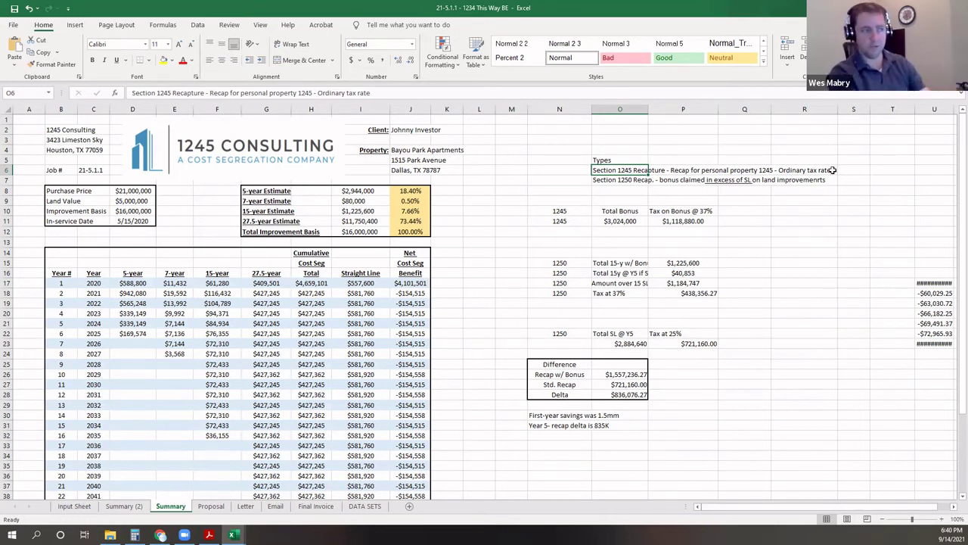
left_click(631, 180)
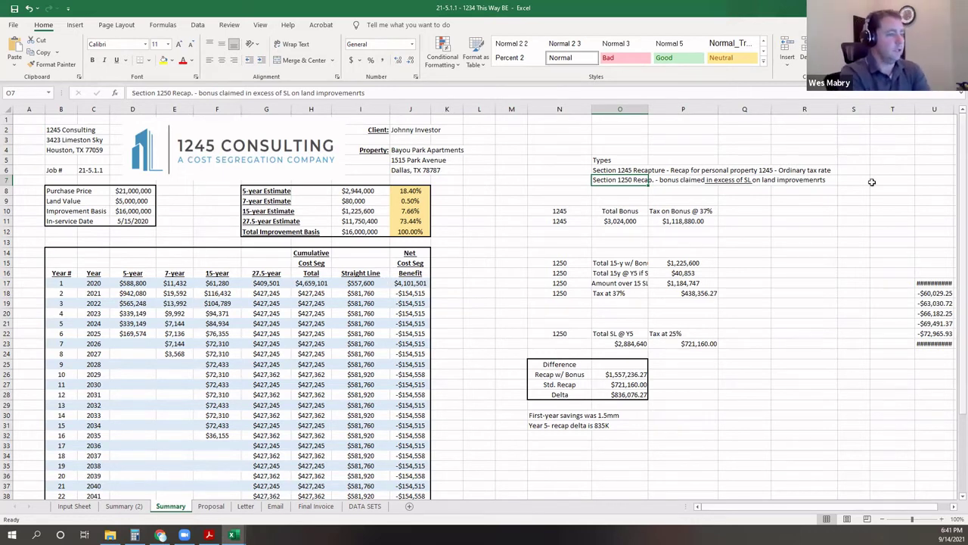
left_click(716, 255)
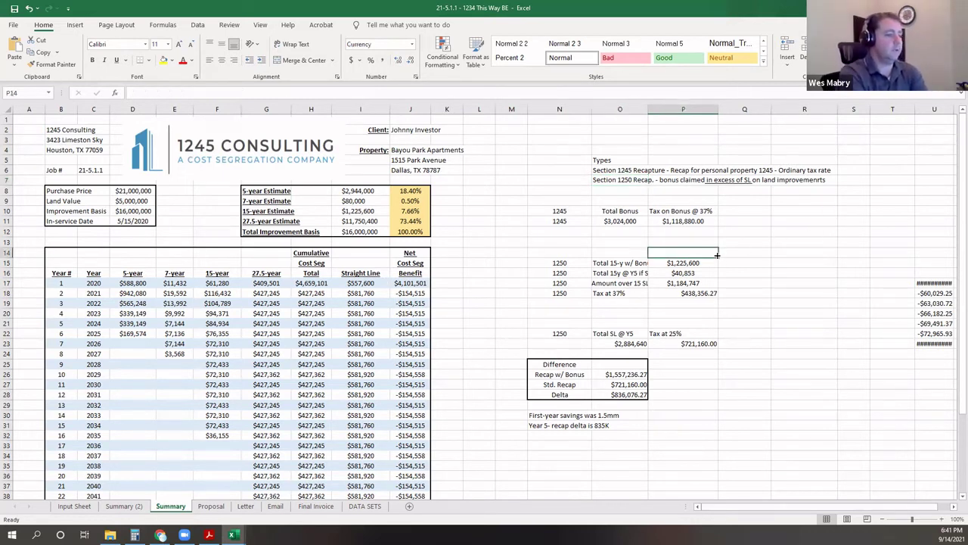
Step: Examine the Section 1245 recapture calculation, tracing the Total Bonus formula to the 5-year and 7-year totals and checking Tax on Bonus @ 37%
left_click(561, 222)
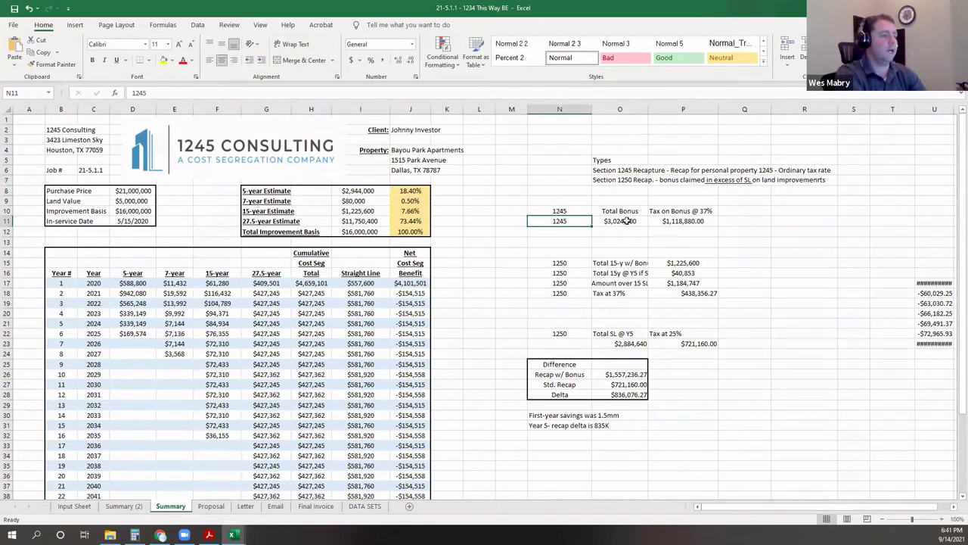
left_click(627, 221)
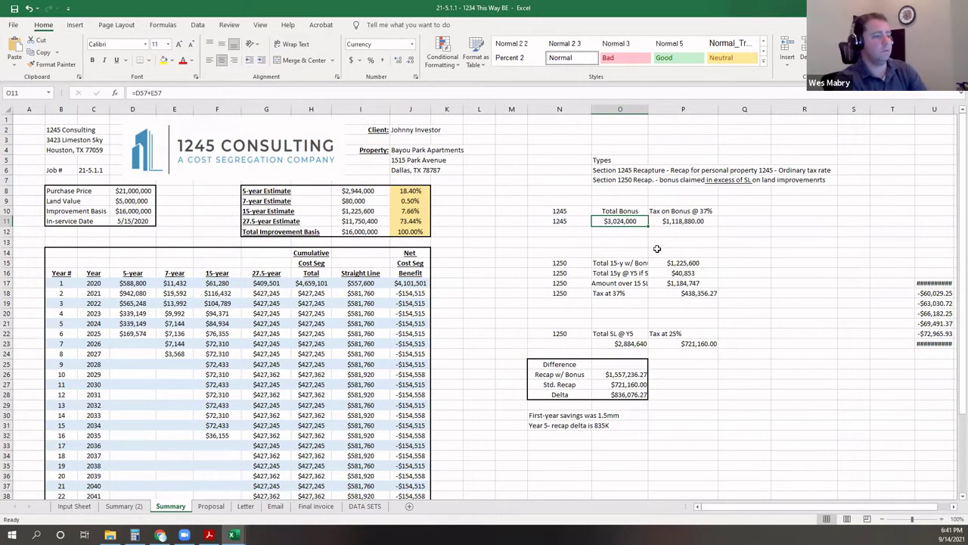
left_click(619, 211)
left_click(622, 222)
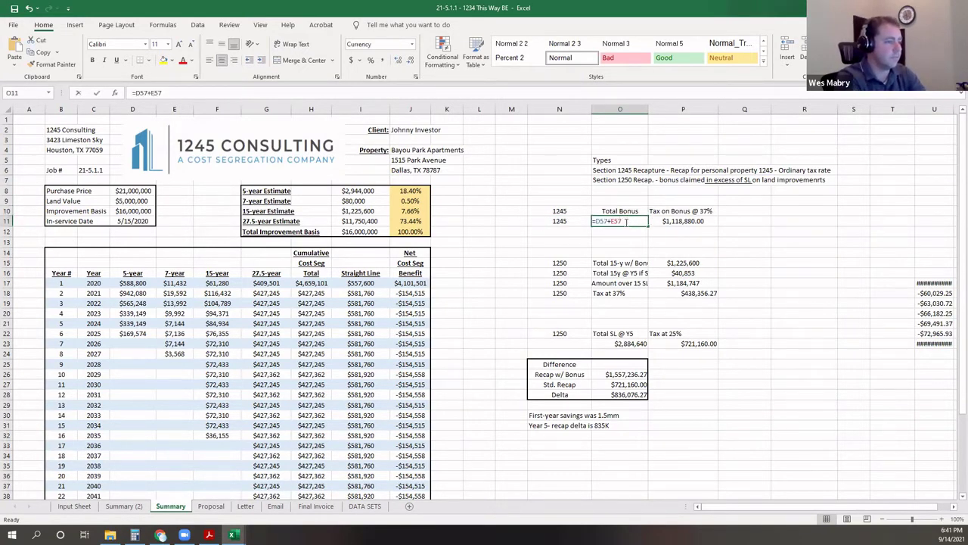
double_click(622, 222)
scroll(409, 303, "down", 3)
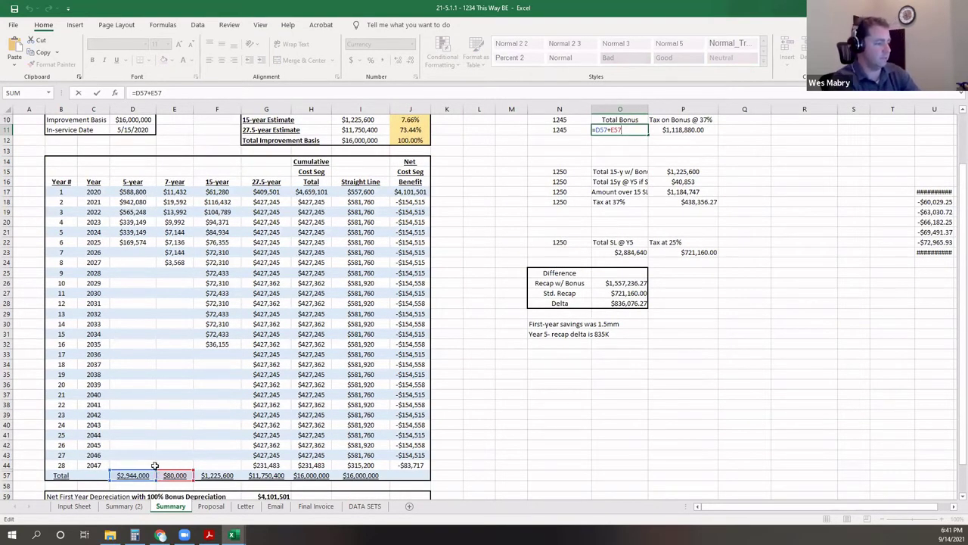
scroll(702, 210, "up", 2)
key("Return")
left_click(697, 213)
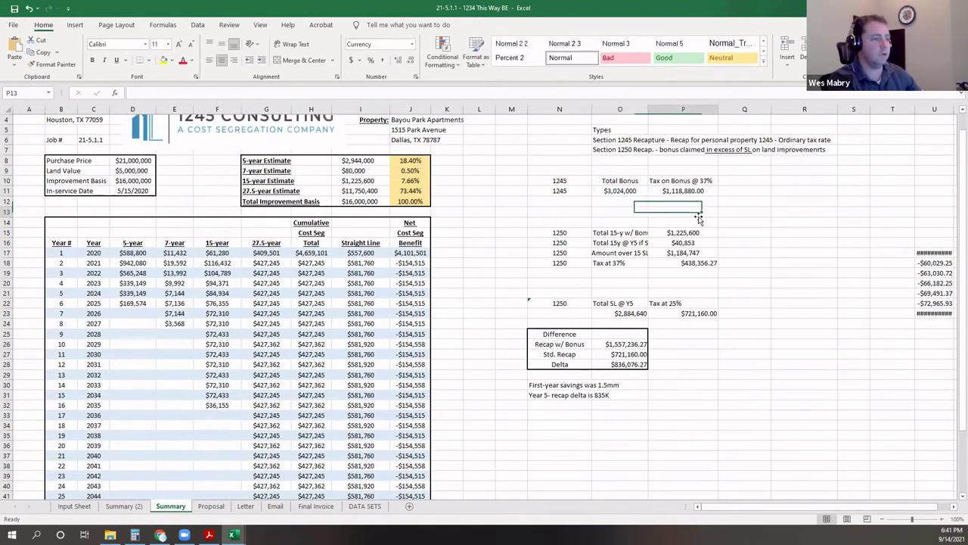
left_click(699, 201)
left_click(700, 191)
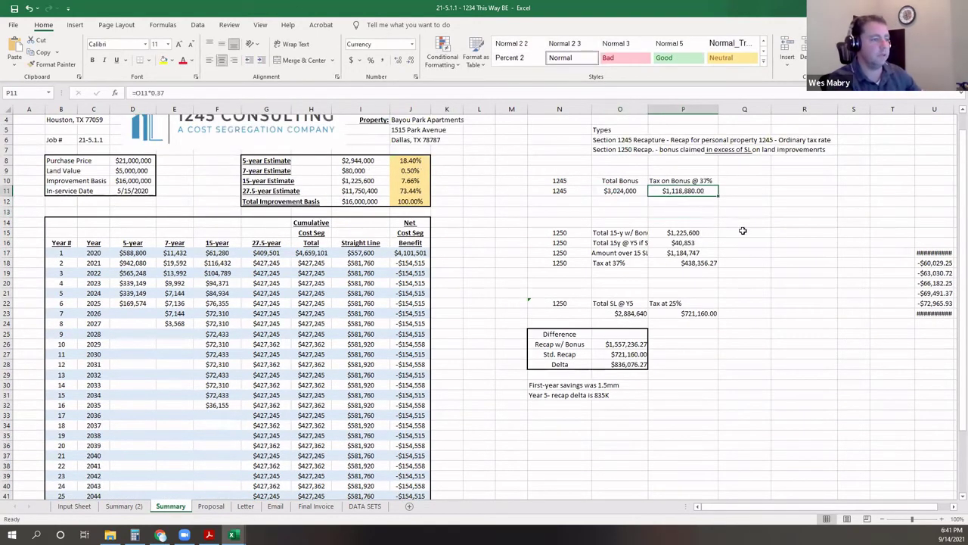
left_click(706, 212)
Step: Check the net first-year depreciation and tax savings with 100% bonus depreciation below the schedule, and return to the recapture calculations
scroll(401, 275, "down", 8)
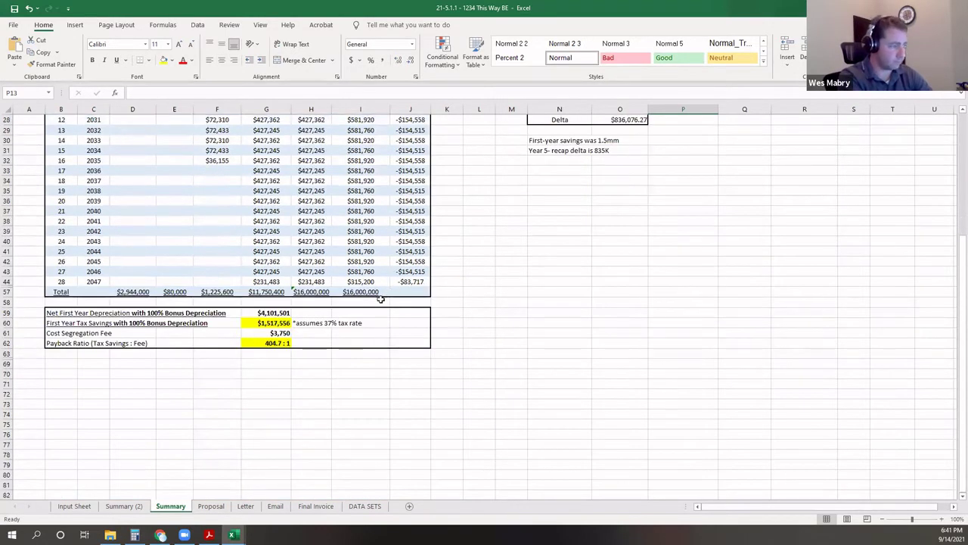
scroll(400, 299, "up", 1)
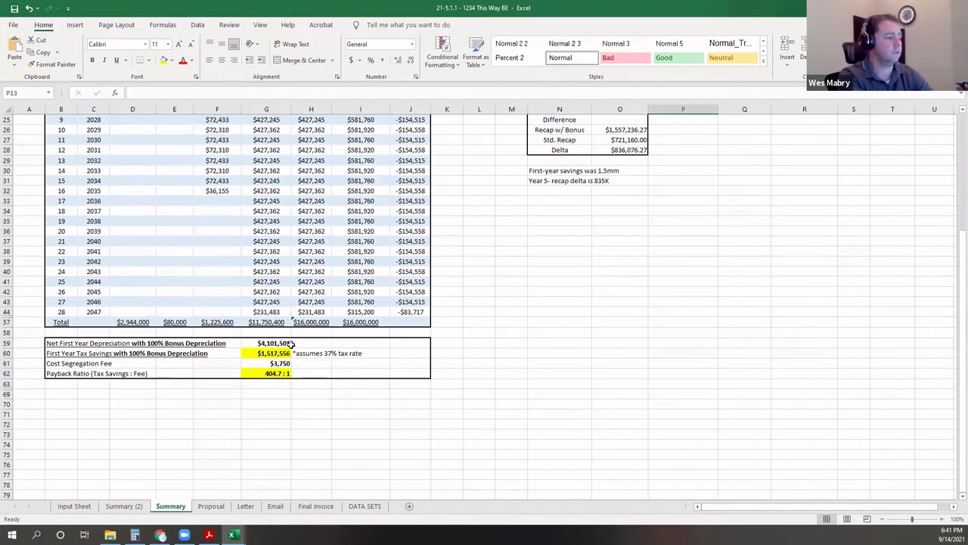
left_click(286, 344)
scroll(673, 194, "up", 4)
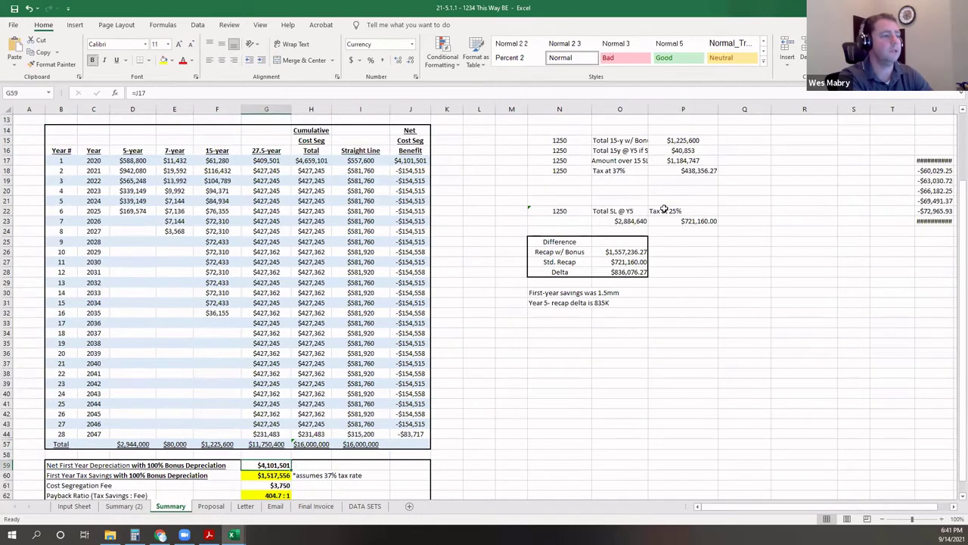
scroll(681, 223, "up", 4)
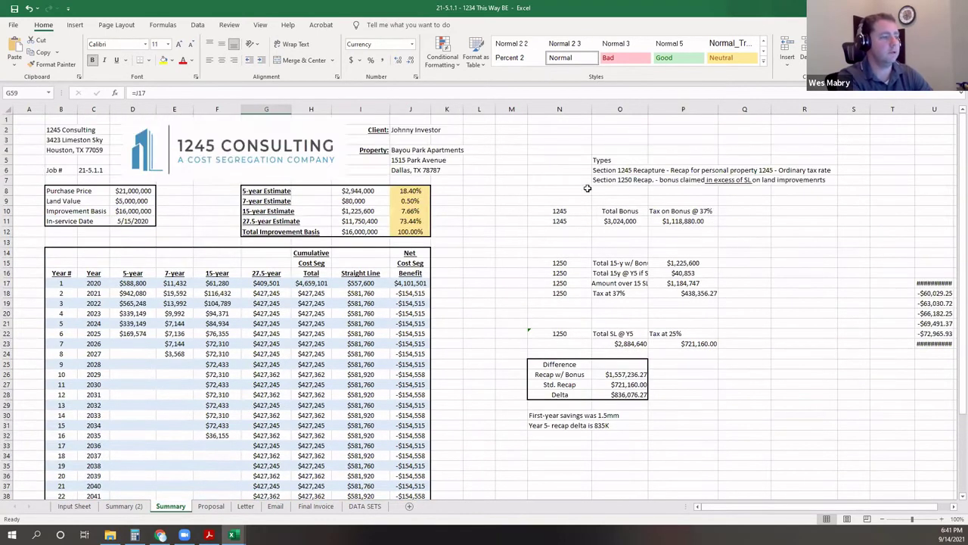
Step: Trace the Section 1250 15-year total with bonus to the 15-year column and its total in the depreciation schedule
left_click(617, 265)
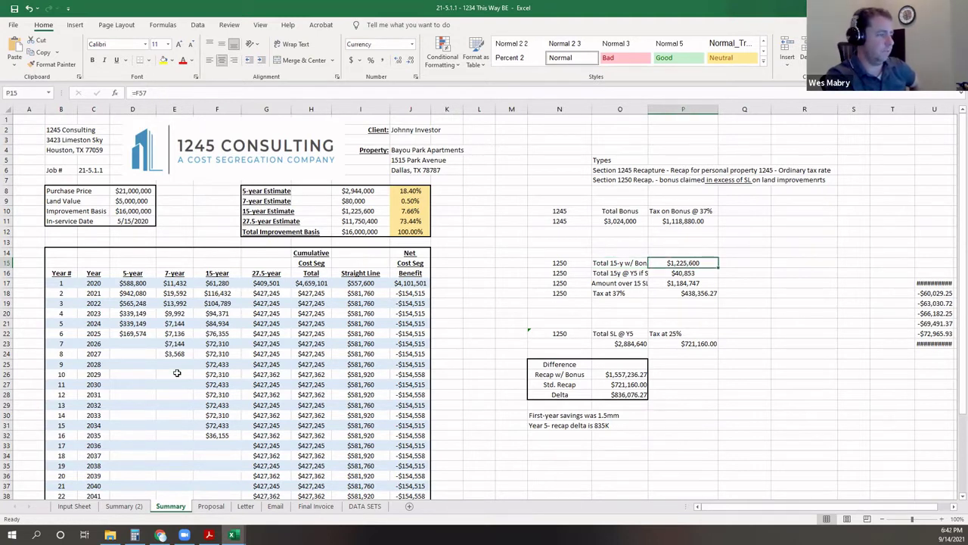
left_click_drag(217, 275, 210, 445)
scroll(210, 445, "down", 5)
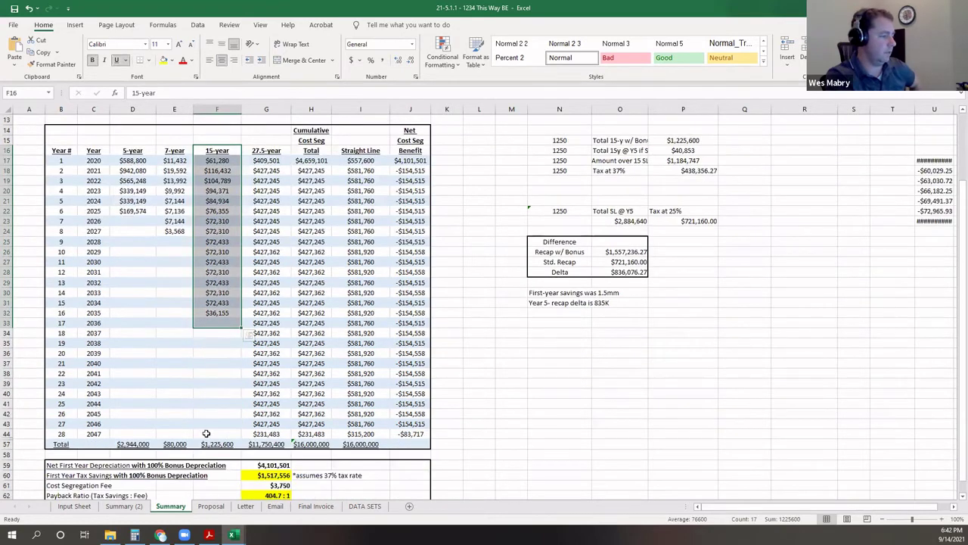
left_click(212, 424)
scroll(649, 211, "up", 5)
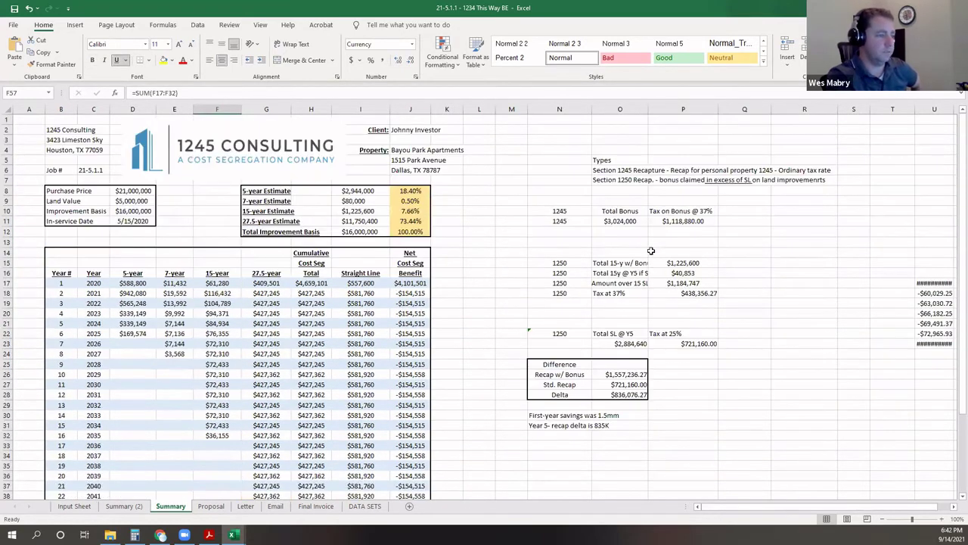
left_click(678, 264)
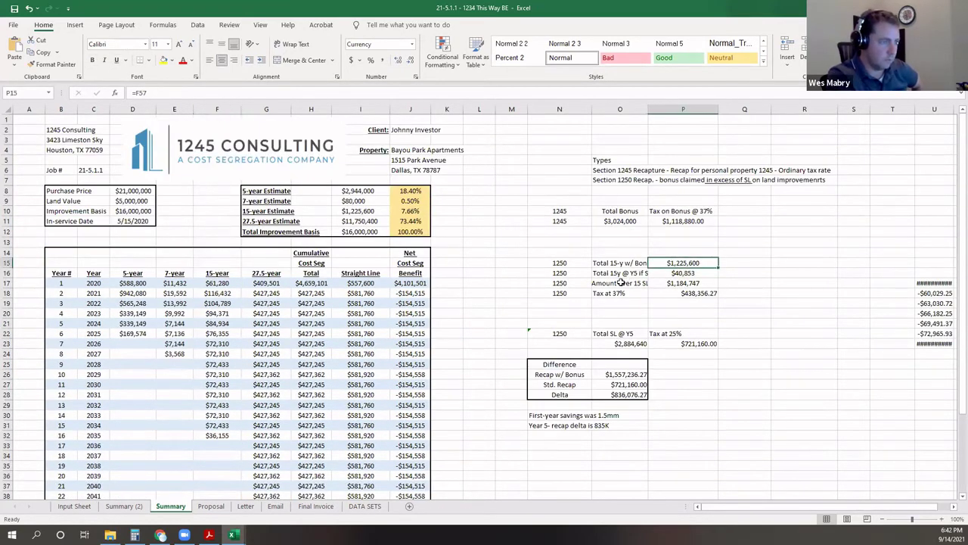
Step: Inspect the Section 1250 formulas for the 15-year straight-line total at year 5, the amount over straight line and the tax at 37%
left_click(645, 273)
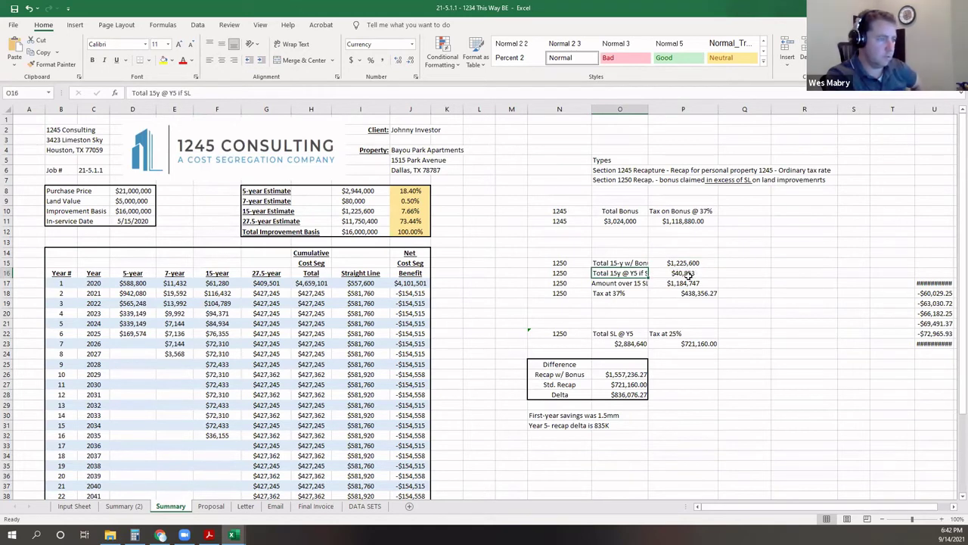
left_click(684, 273)
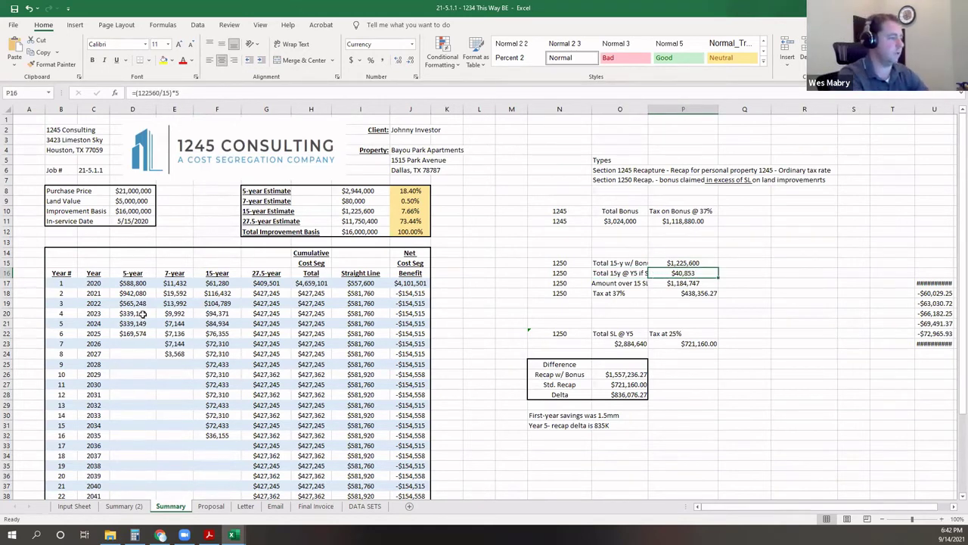
left_click_drag(224, 277, 231, 375)
left_click(702, 270)
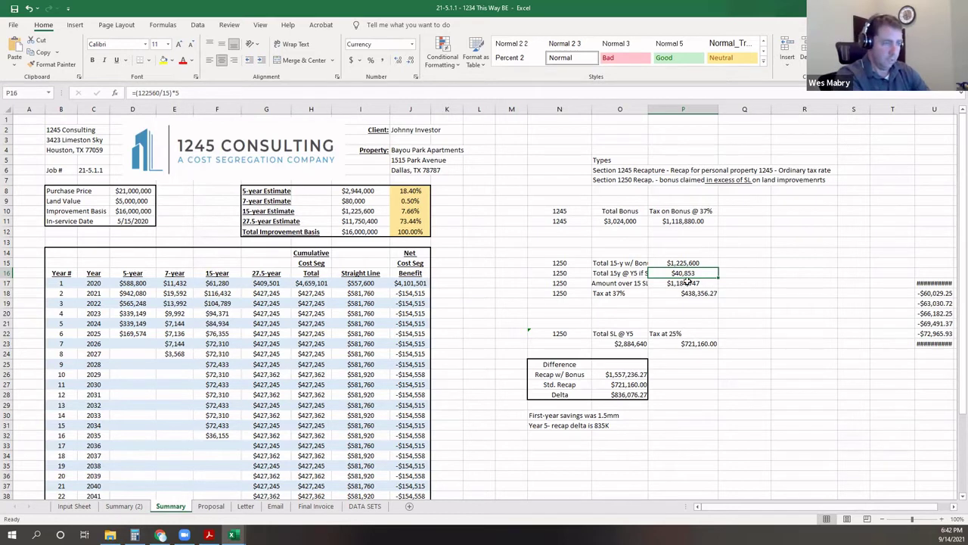
left_click(694, 285)
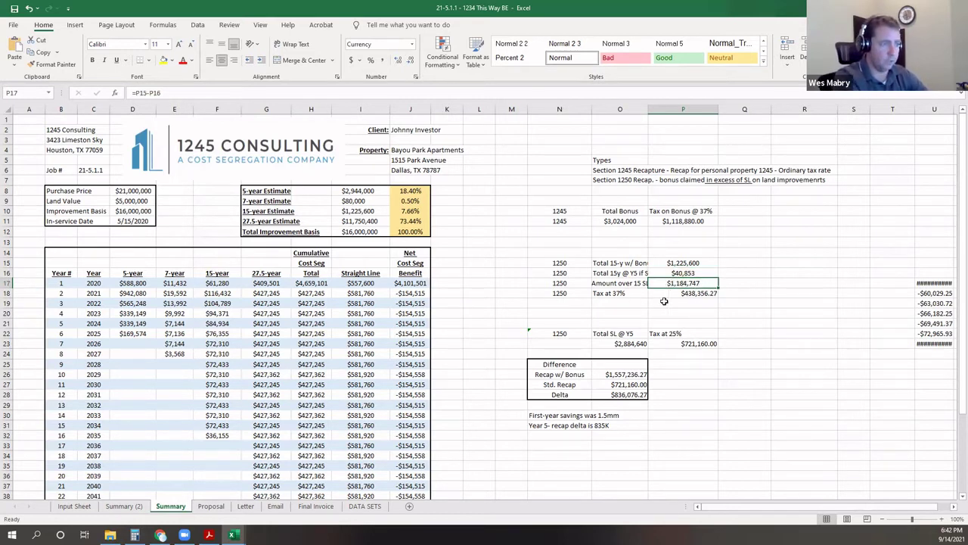
left_click(701, 293)
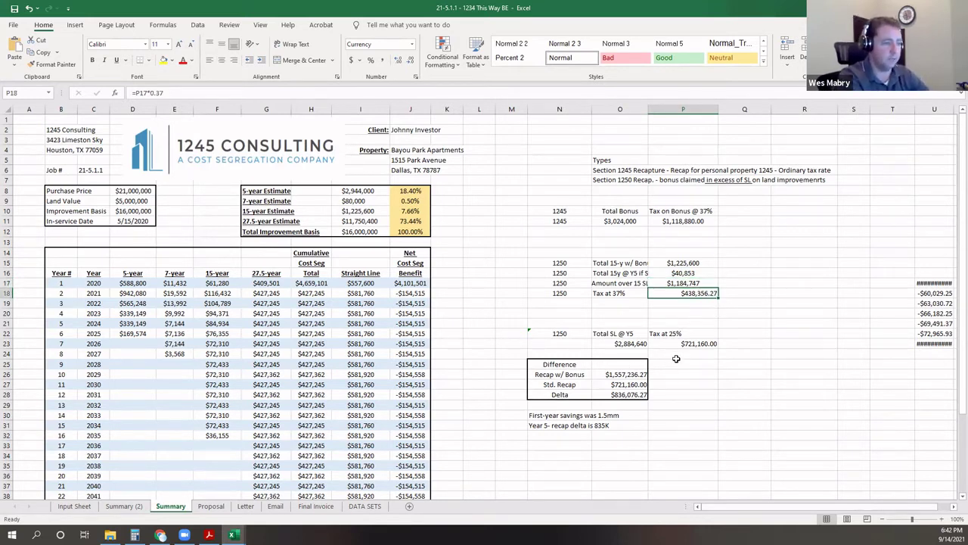
left_click(687, 312)
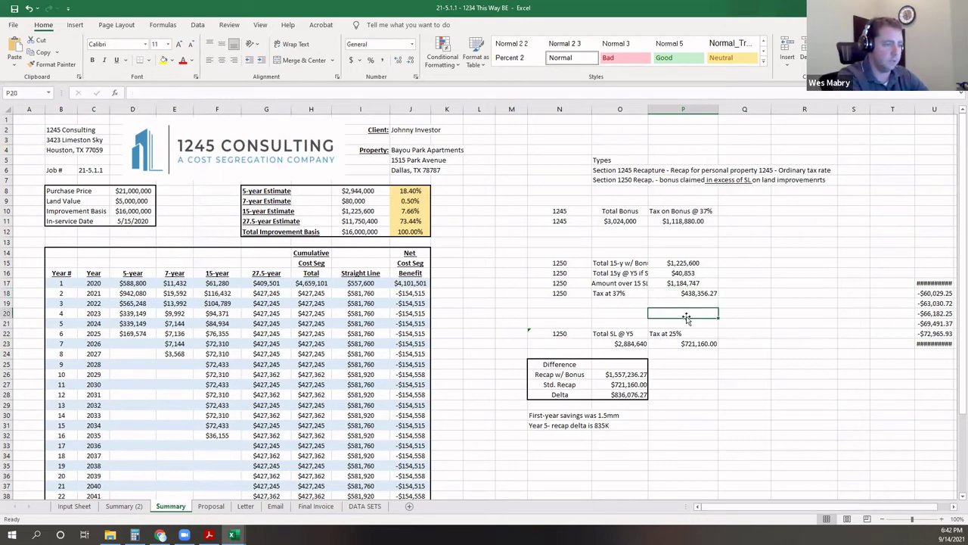
Step: Inspect the source cells of the Recap w/ Bonus and Std. Recap formulas in the Difference box
double_click(639, 374)
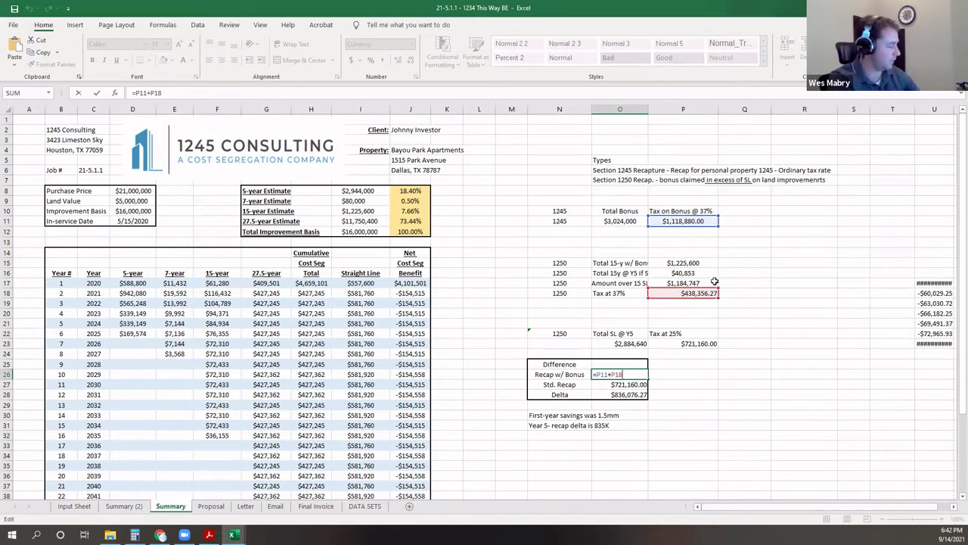
key("Escape")
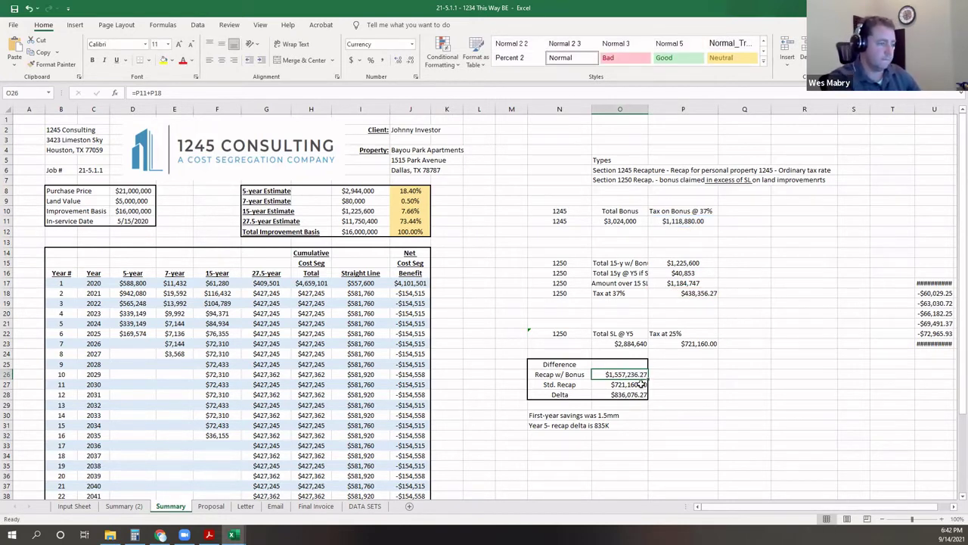
left_click(637, 385)
type("=")
left_click(684, 344)
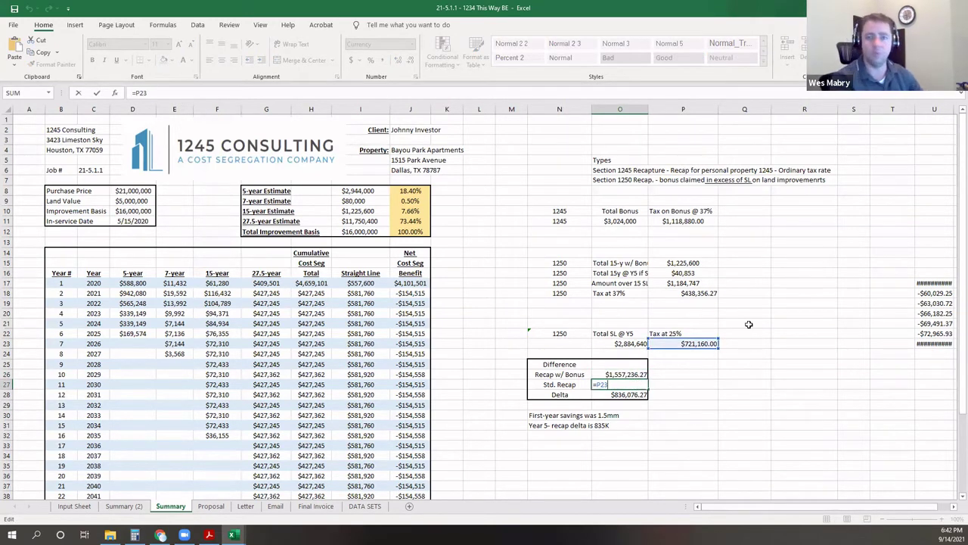
left_click(741, 373)
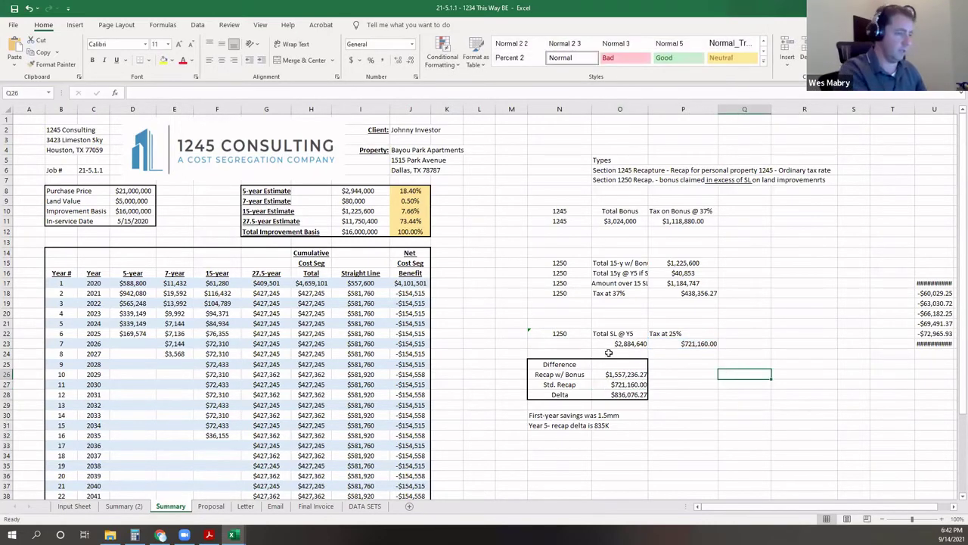
Step: Inspect the formulas for the Section 1250 total straight-line depreciation at year 5 and its tax at 25%
double_click(644, 342)
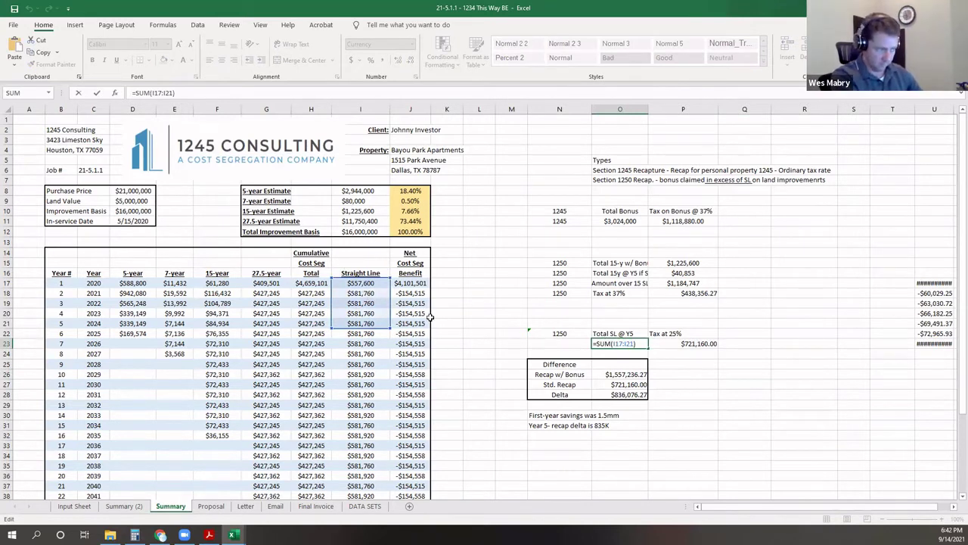
key("Escape")
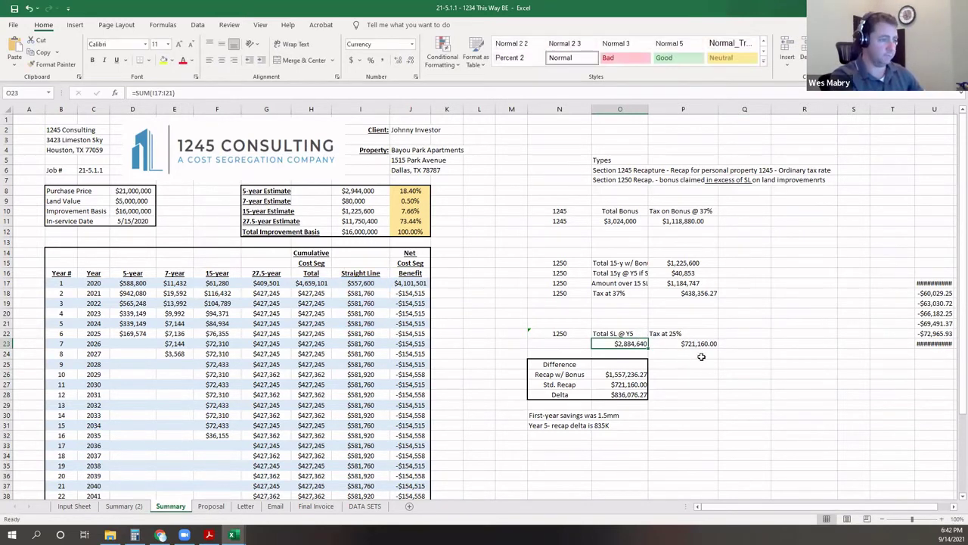
left_click(692, 344)
type("=O23*0.25")
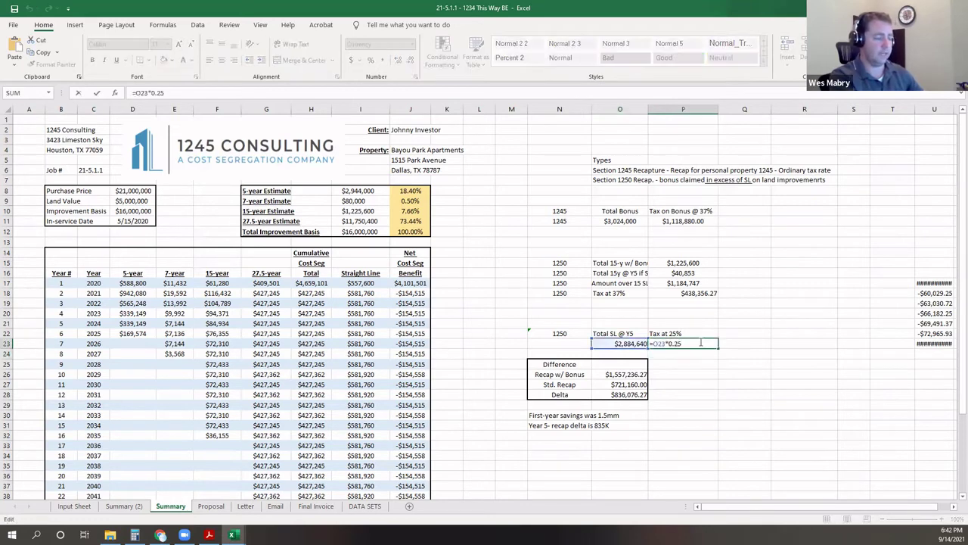
key("ctrl+Return")
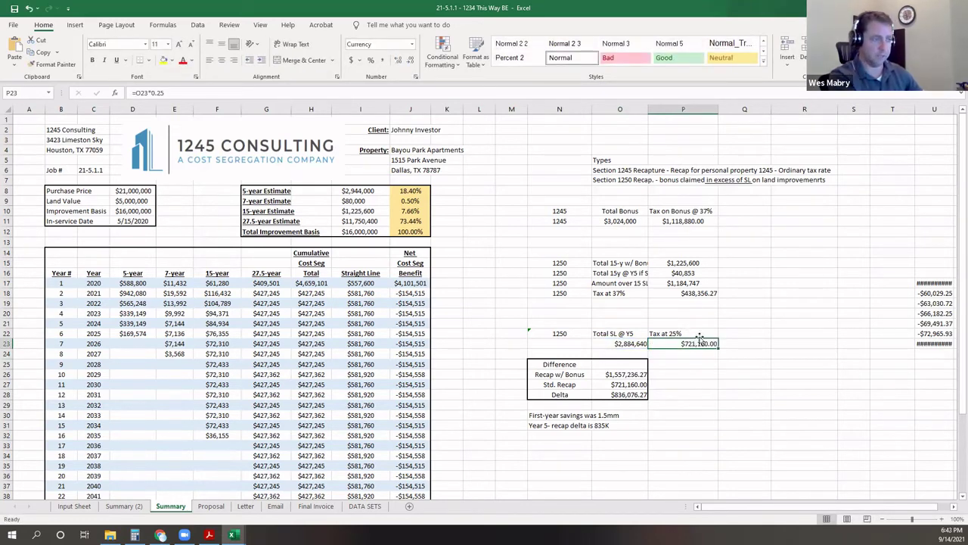
Step: Compare the Section 1245 and 1250 taxes at 37% with the straight-line tax at 25%, and check the Delta formula
left_click(709, 230)
left_click(708, 222)
left_click(702, 292)
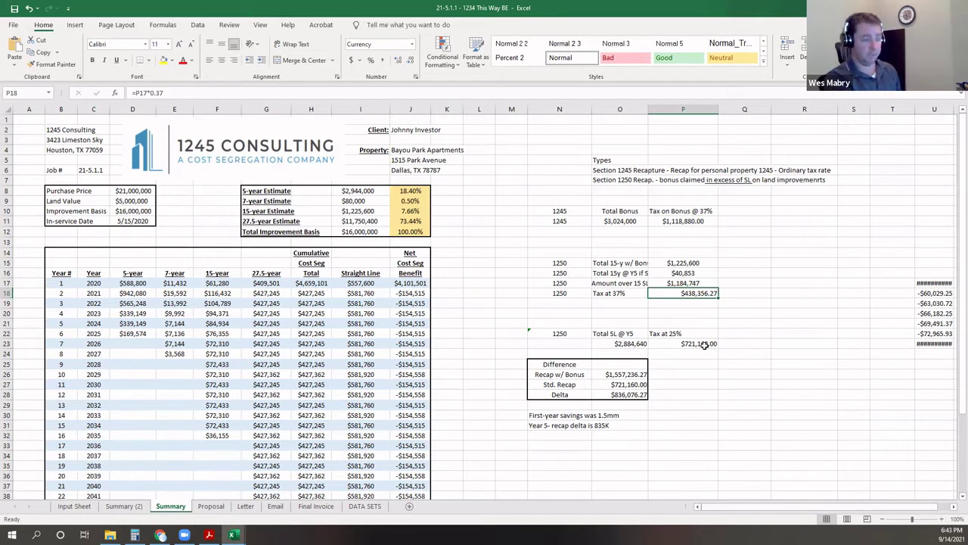
left_click(703, 343)
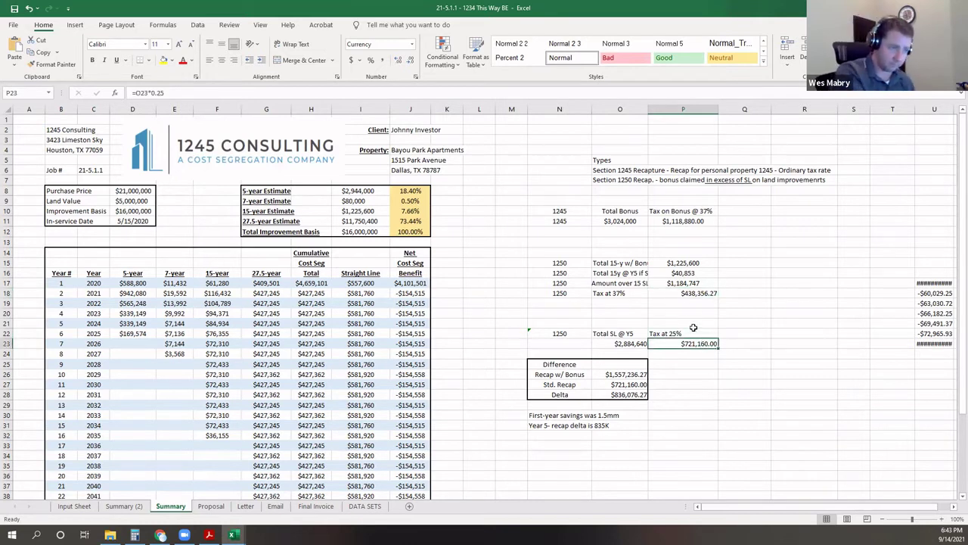
left_click(715, 371)
left_click(632, 394)
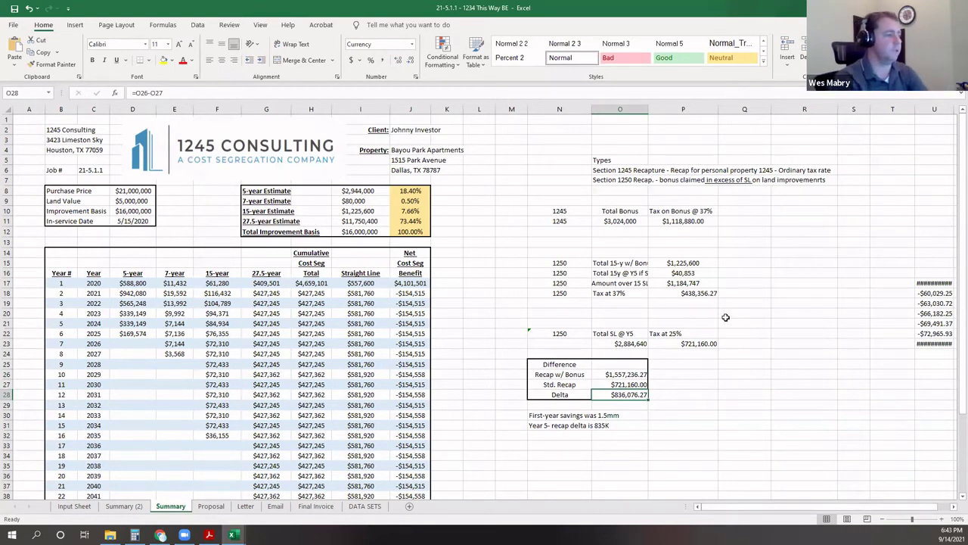
left_click(705, 372)
Step: Compare the first-year tax savings with 100% bonus depreciation against the recapture Delta and the year-5 net cost seg benefit
scroll(686, 363, "down", 5)
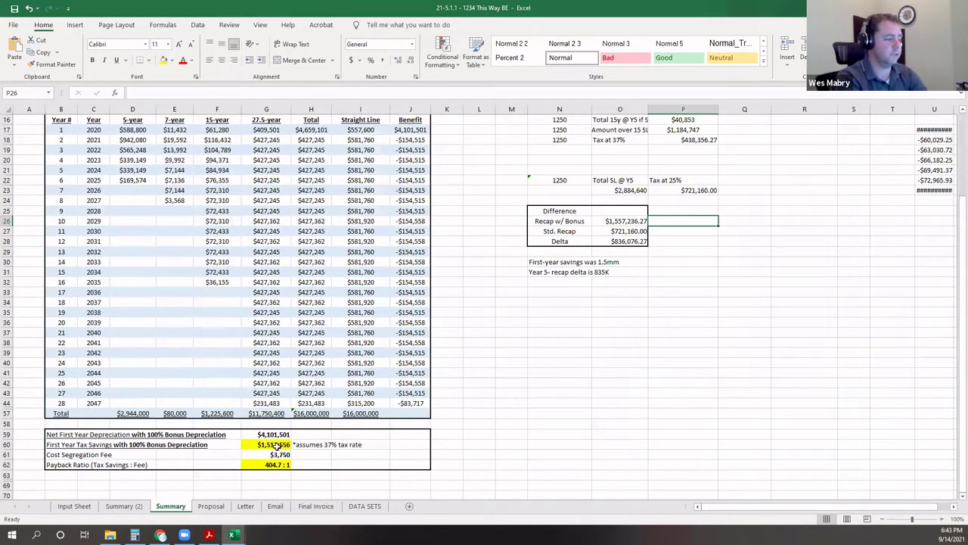
left_click(656, 311)
scroll(676, 291, "up", 5)
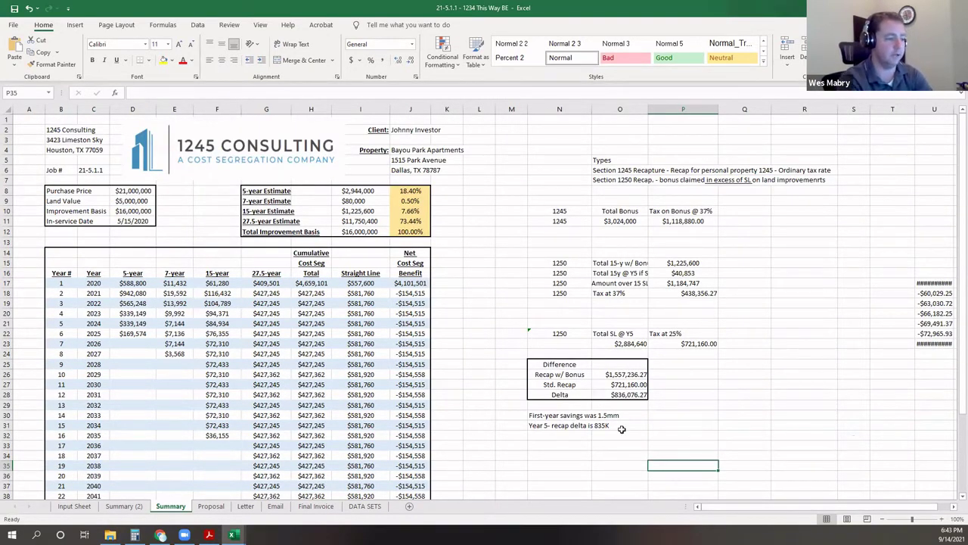
left_click(620, 395)
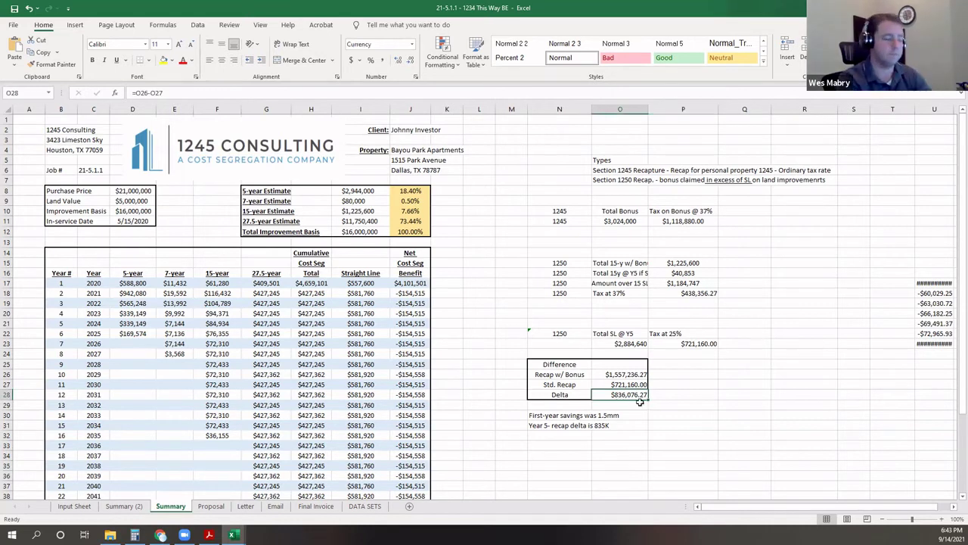
left_click(406, 324)
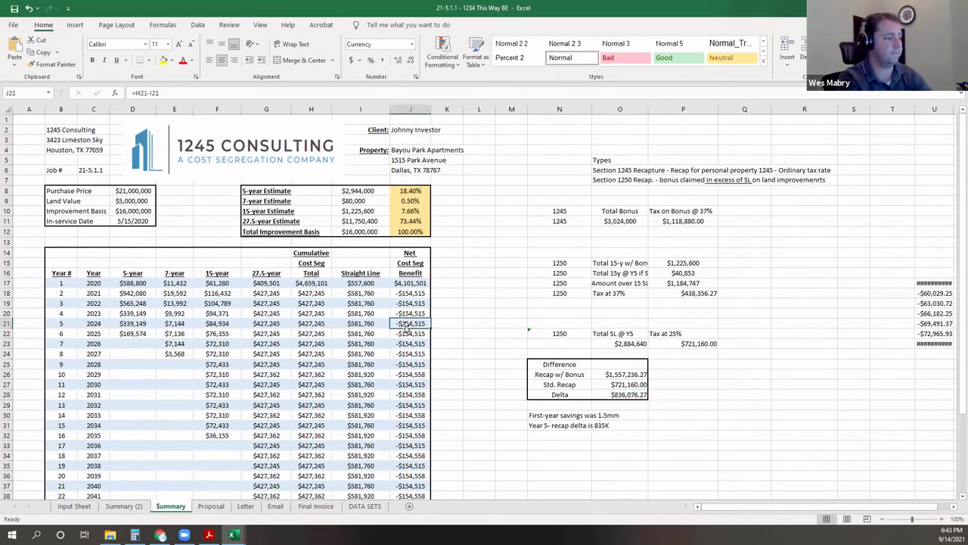
left_click(730, 396)
left_click(628, 397)
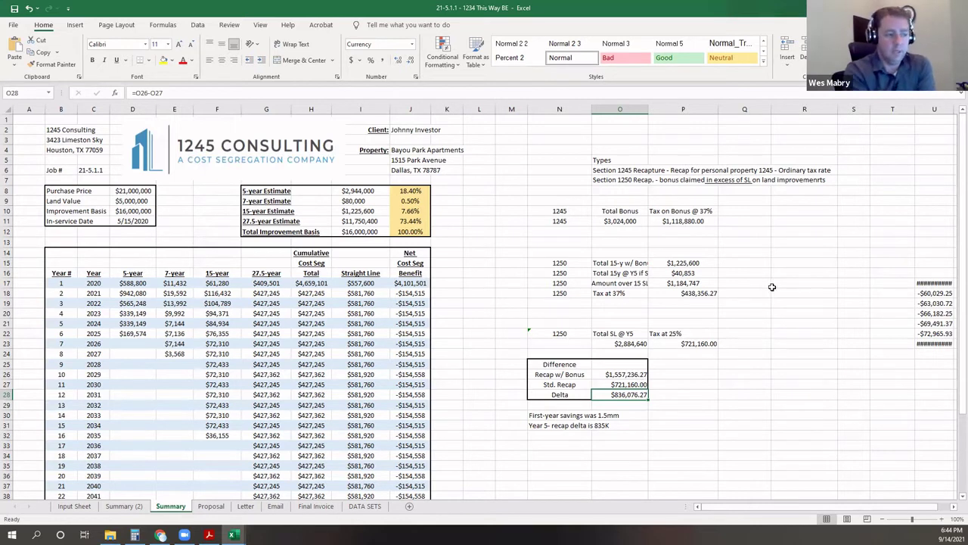
Step: Check the Section 1245 tax on bonus at 37% and review the Delta in the Difference box again
left_click(702, 219)
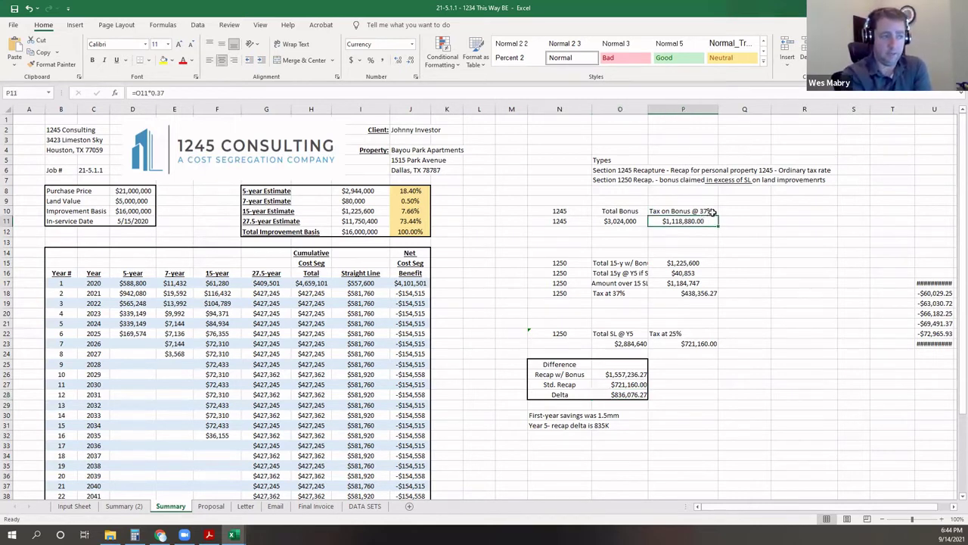
left_click(774, 304)
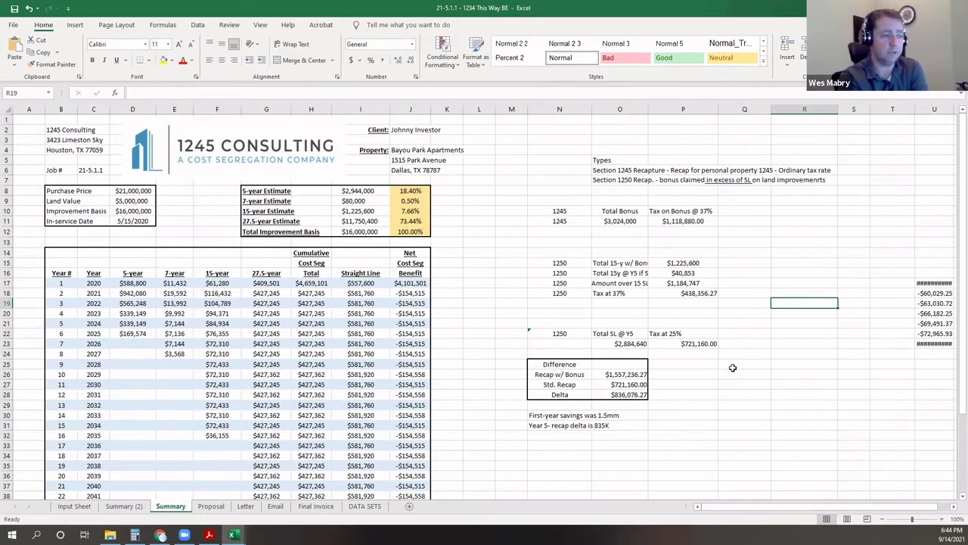
left_click(732, 367)
scroll(696, 391, "down", 2)
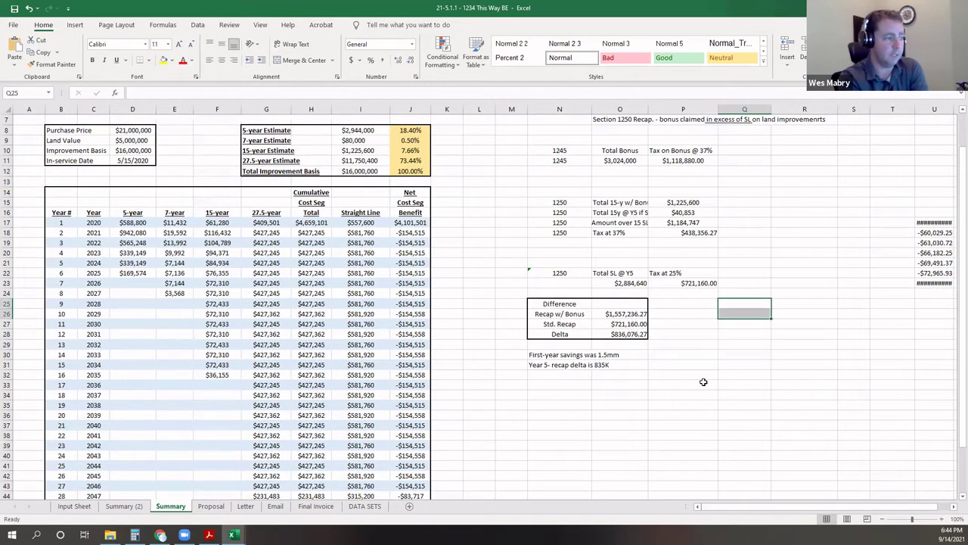
scroll(703, 381, "up", 2)
left_click(707, 396)
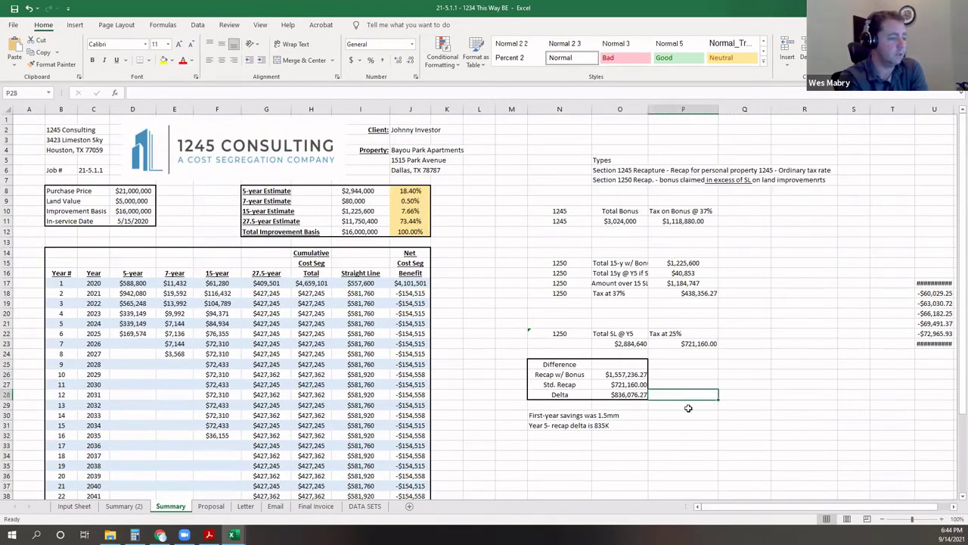
left_click(634, 395)
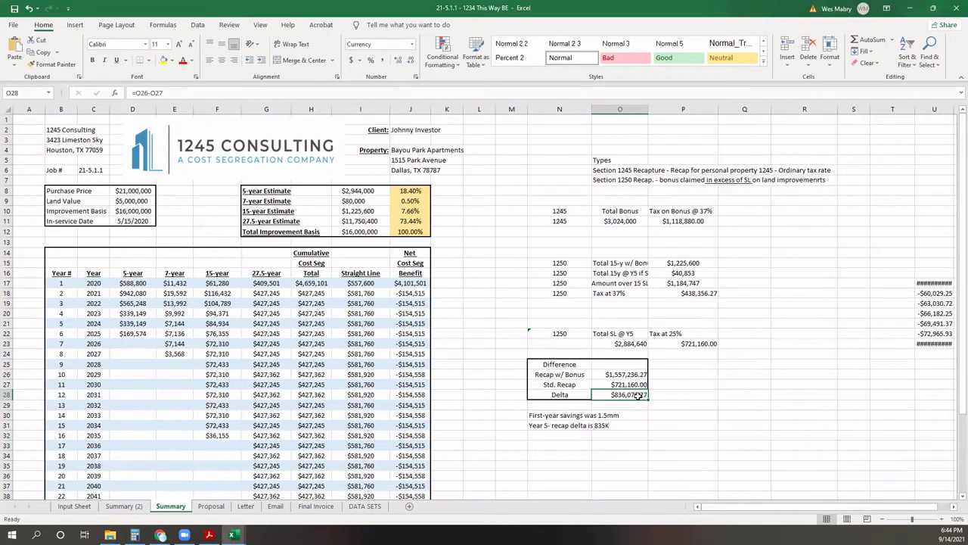
left_click(678, 399)
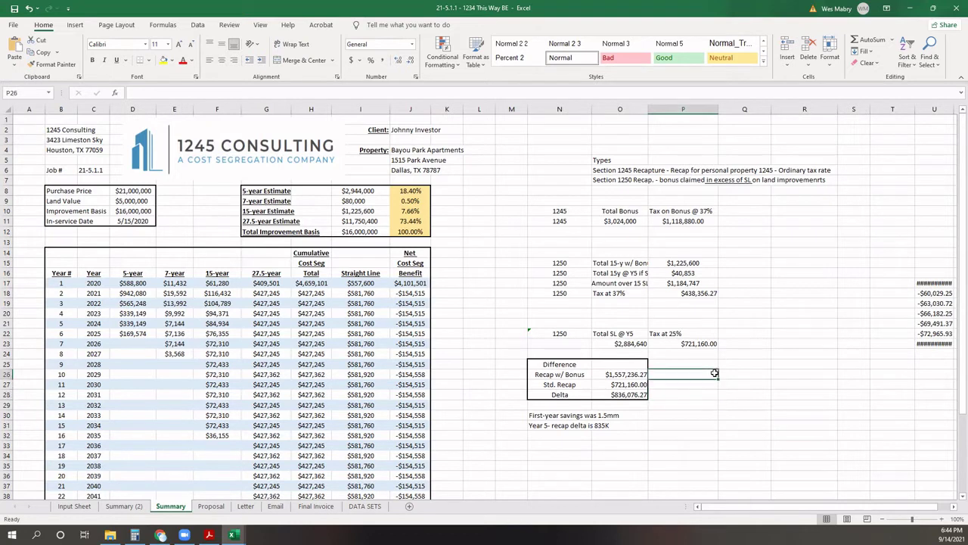
left_click(625, 396)
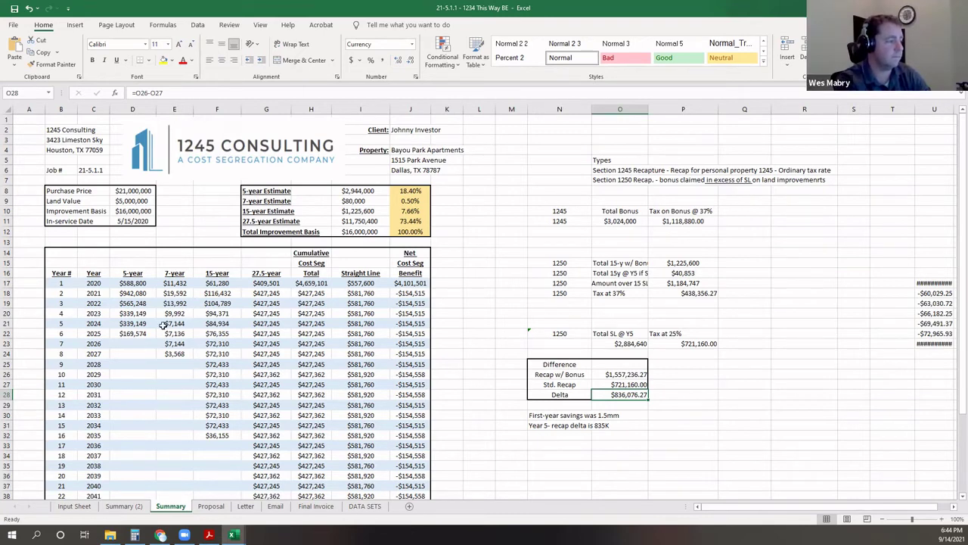
Step: Trace the Section 1245 total bonus to the 5-year and 7-year column totals, and inspect the formula for its tax at 37%
left_click_drag(132, 283, 133, 333)
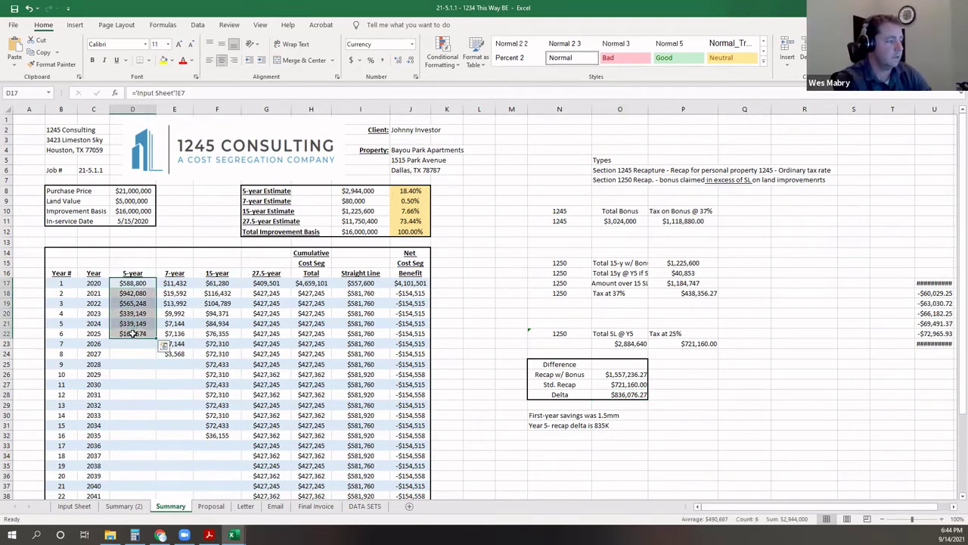
scroll(136, 370, "down", 6)
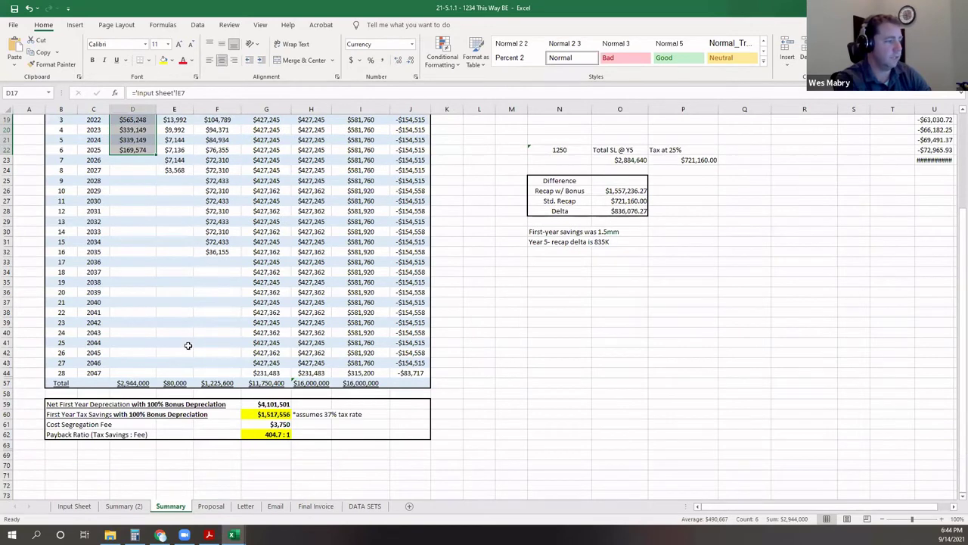
scroll(131, 380, "up", 2)
left_click(133, 413)
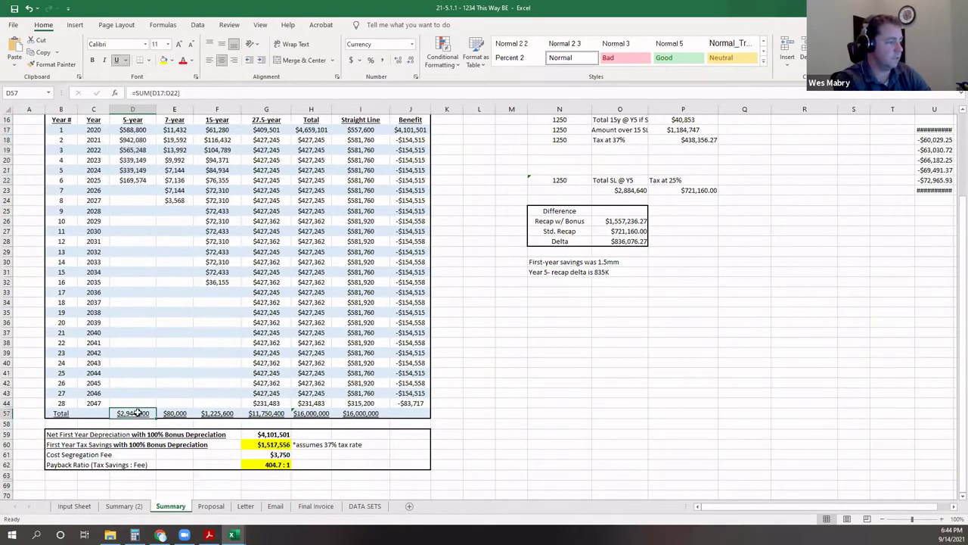
left_click(175, 413)
scroll(173, 315, "up", 3)
scroll(173, 314, "up", 2)
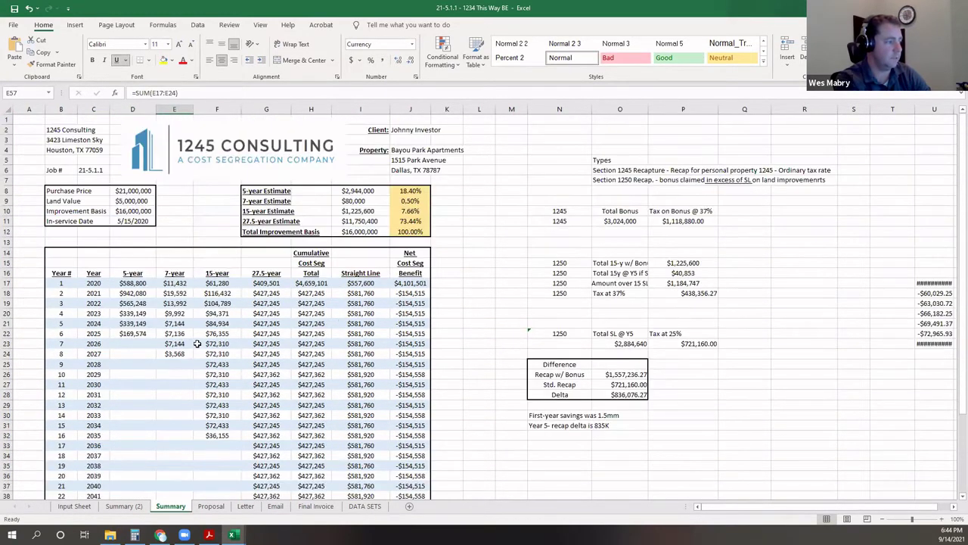
double_click(695, 222)
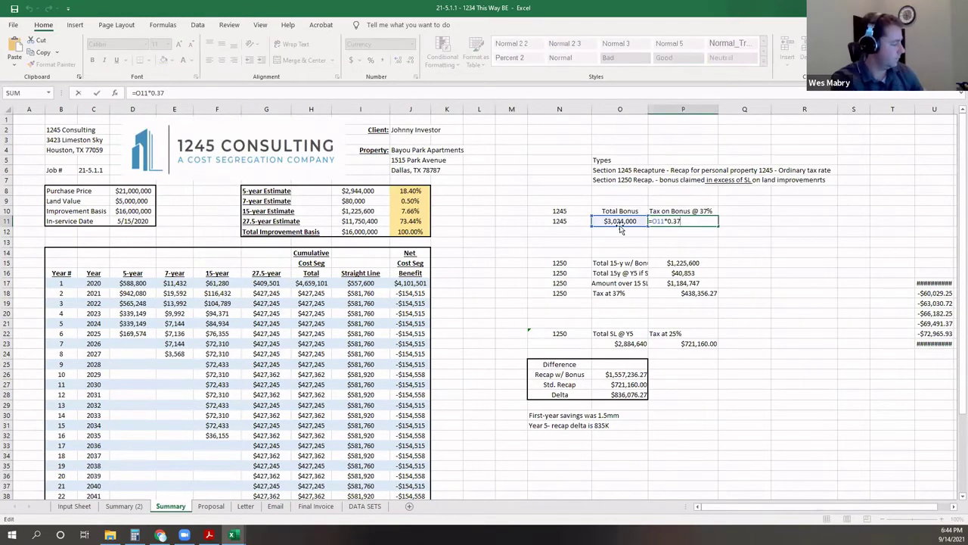
key("ctrl+Return")
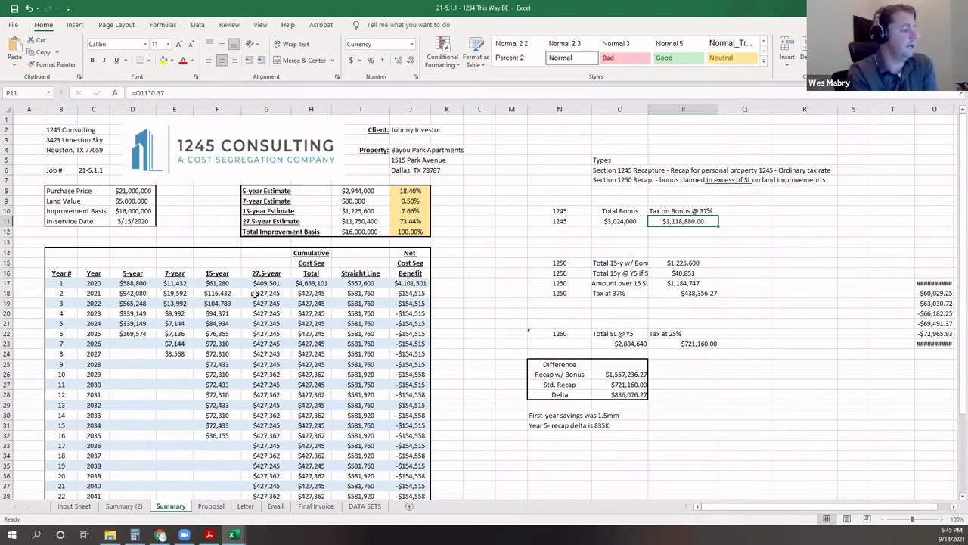
left_click(764, 376)
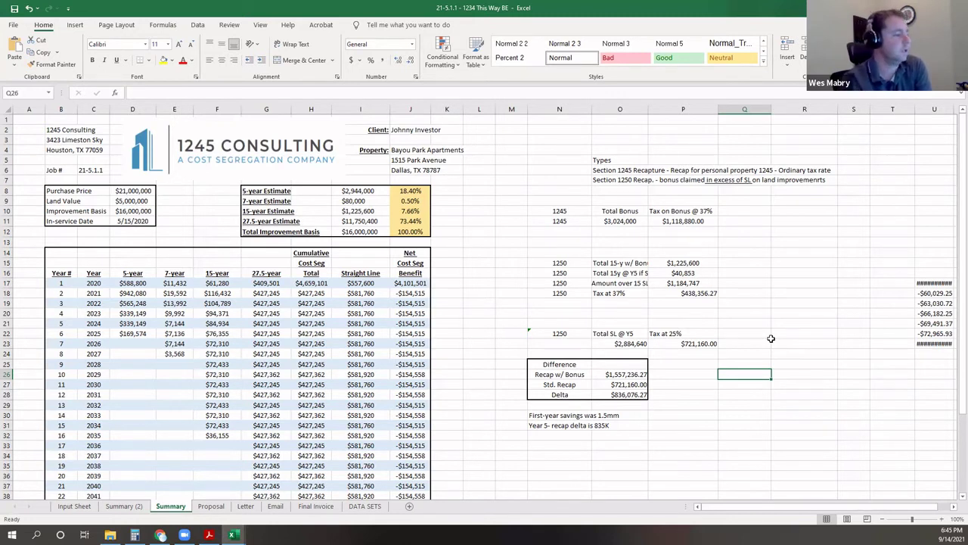
left_click(748, 295)
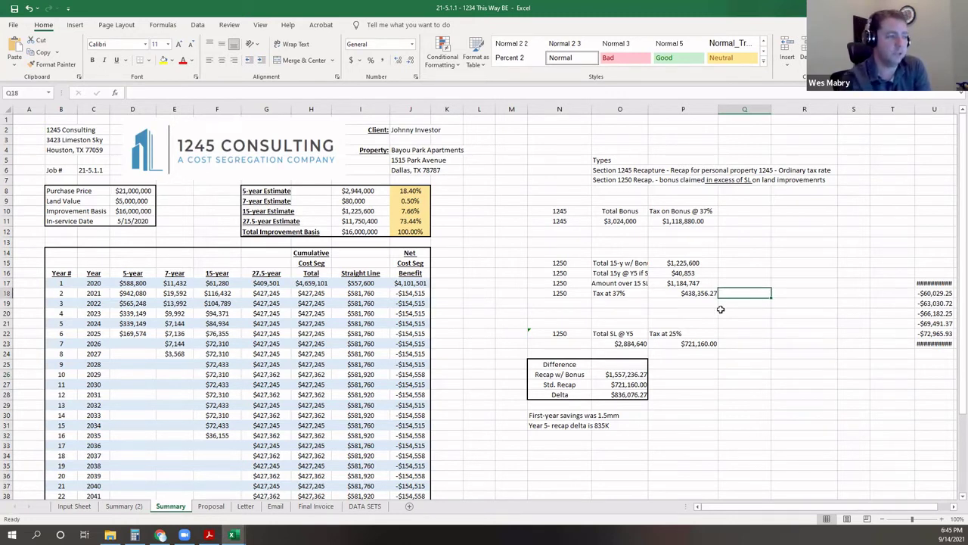
left_click(722, 377)
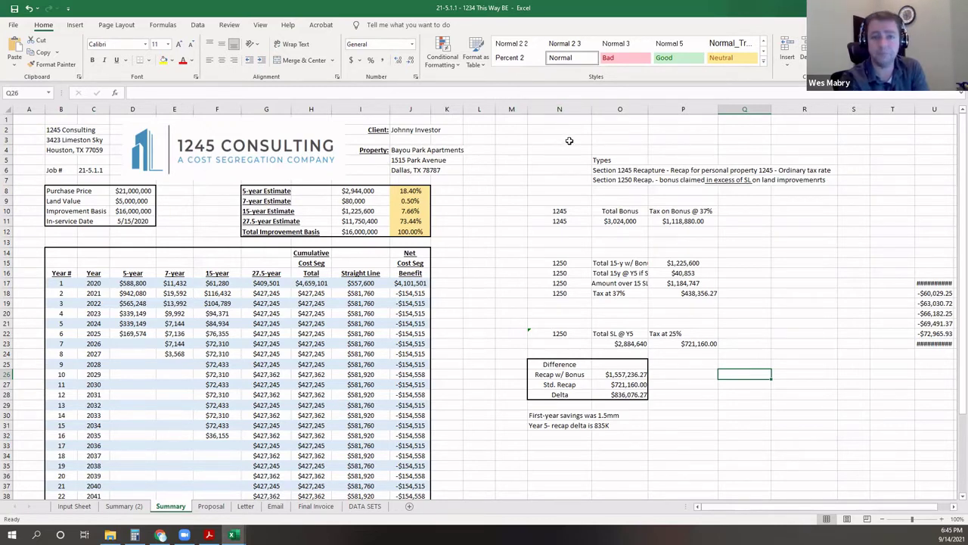
left_click_drag(567, 108, 622, 108)
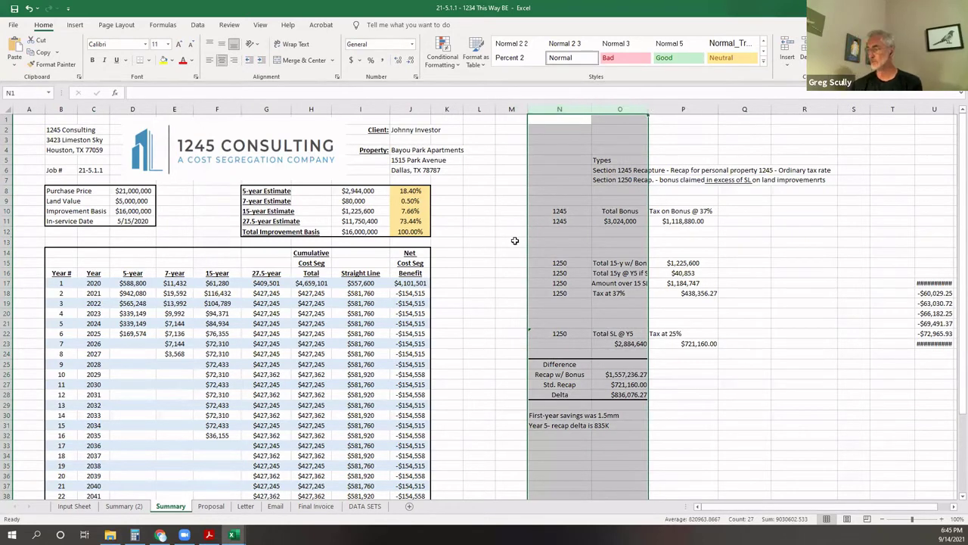
left_click(510, 214)
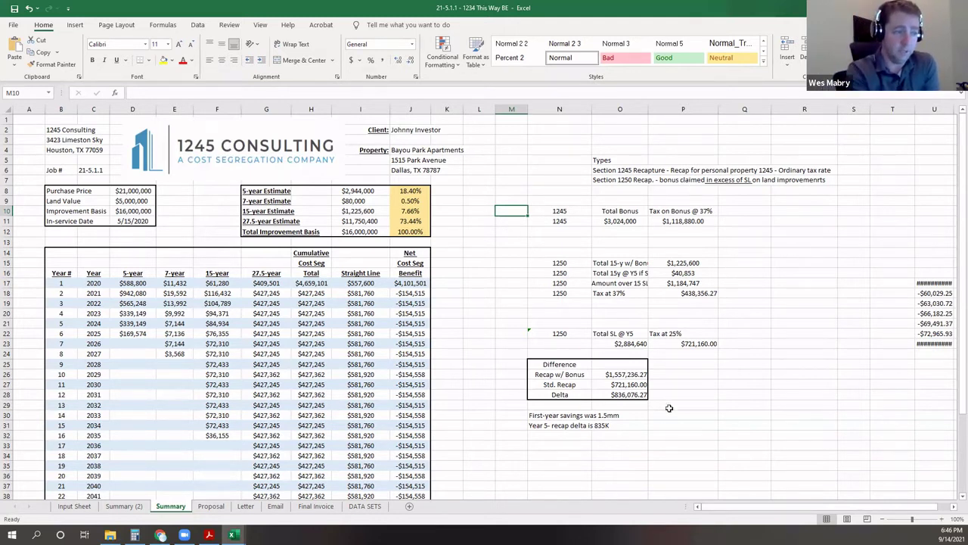
Step: Review the 25% tax rate heading for the Section 1250 straight-line recapture at year 5
left_click(692, 336)
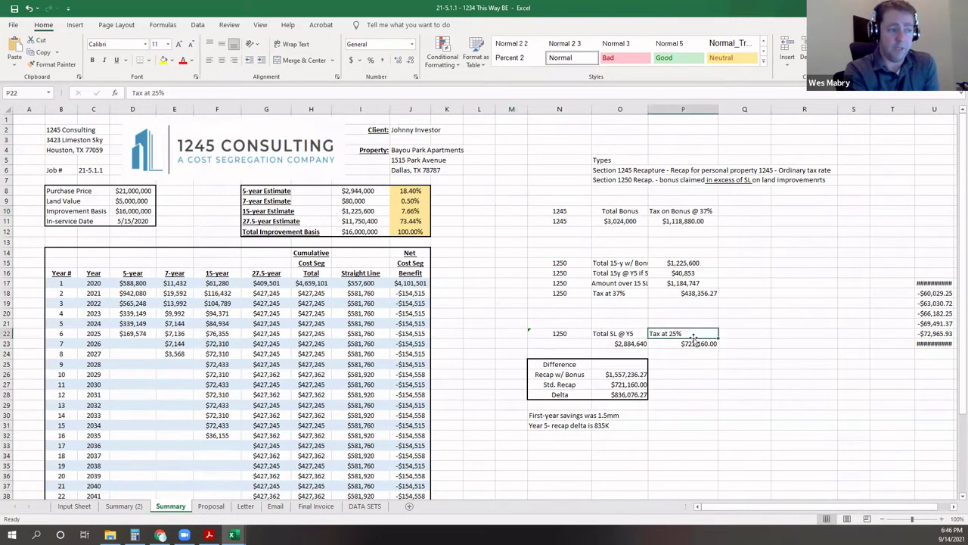
left_click(706, 386)
left_click(695, 333)
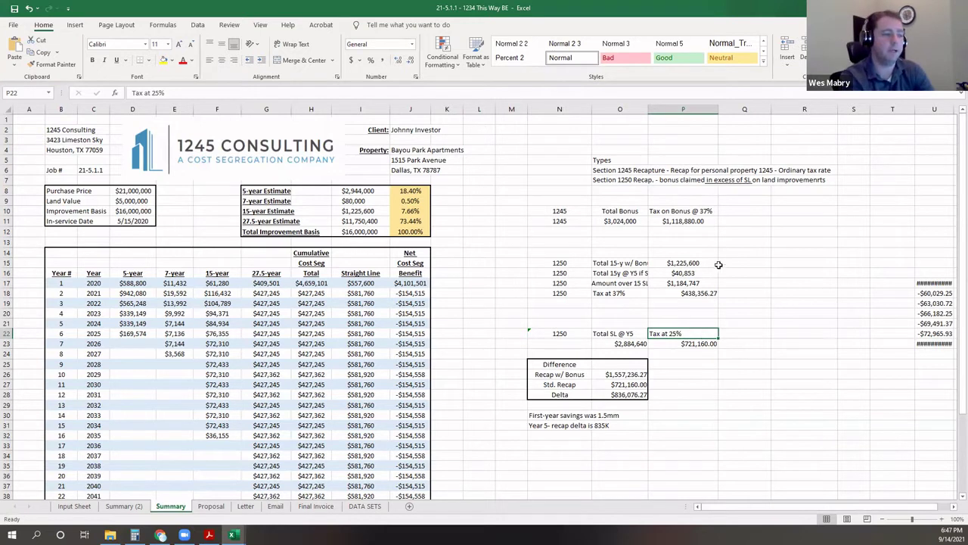
left_click(766, 353)
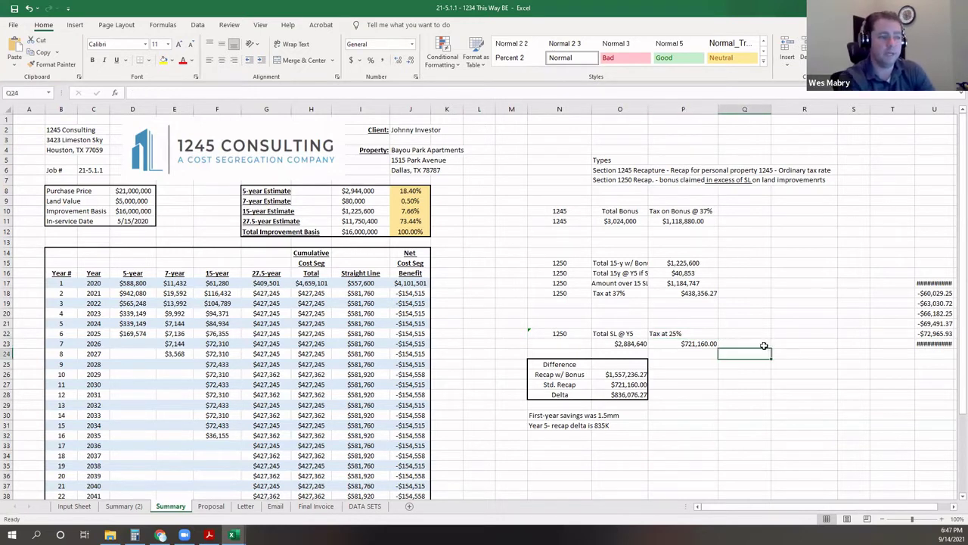
left_click(695, 334, "shift")
left_click(709, 380)
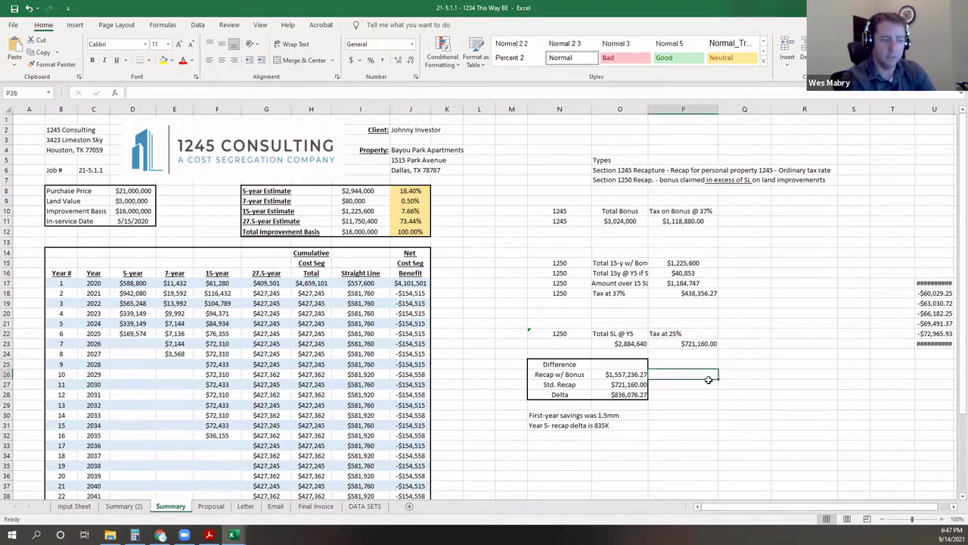
left_click(721, 319)
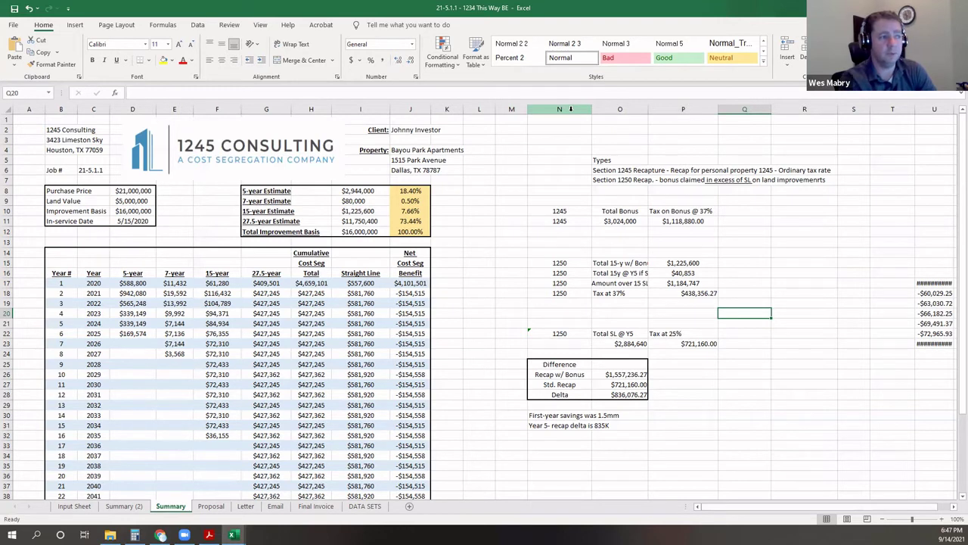
Step: Switch to File Explorer, open the Pics folder in ETMFMU Sample, and view photo 1 of the building exterior
left_click(767, 387)
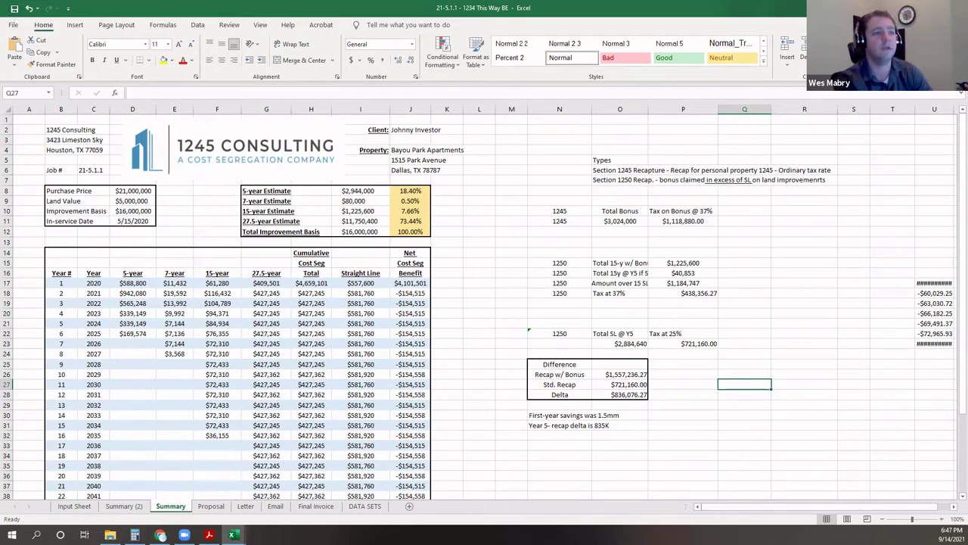
key("alt+Tab")
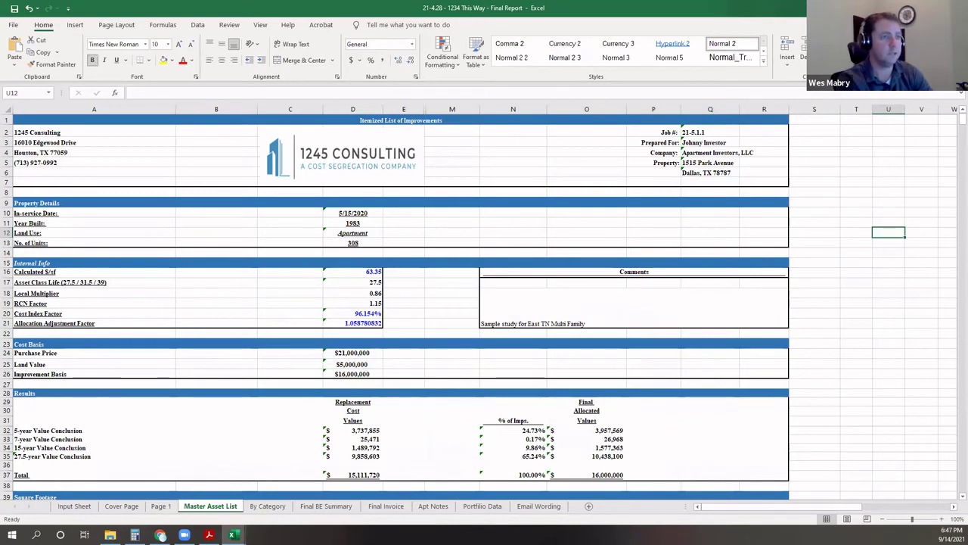
key("alt+Tab")
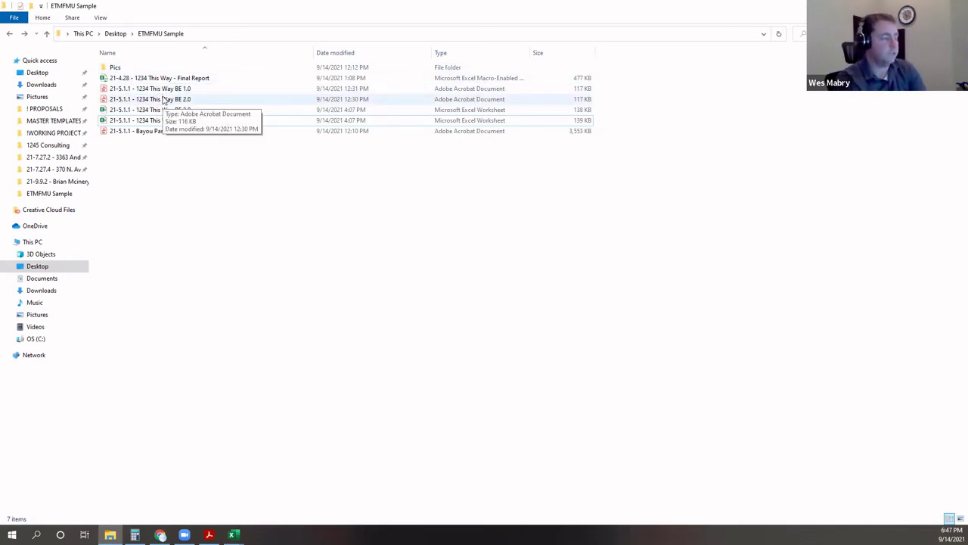
double_click(114, 67)
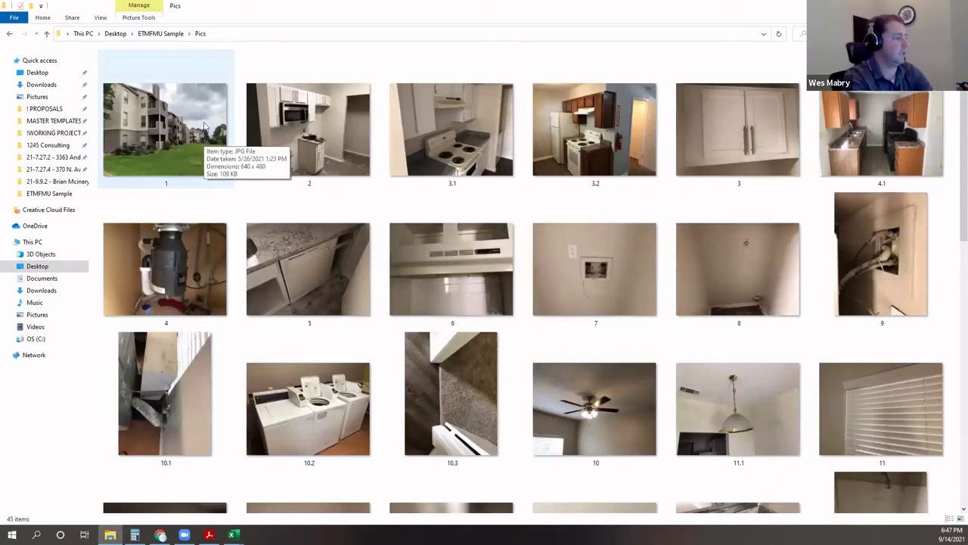
left_click(205, 135)
double_click(204, 120)
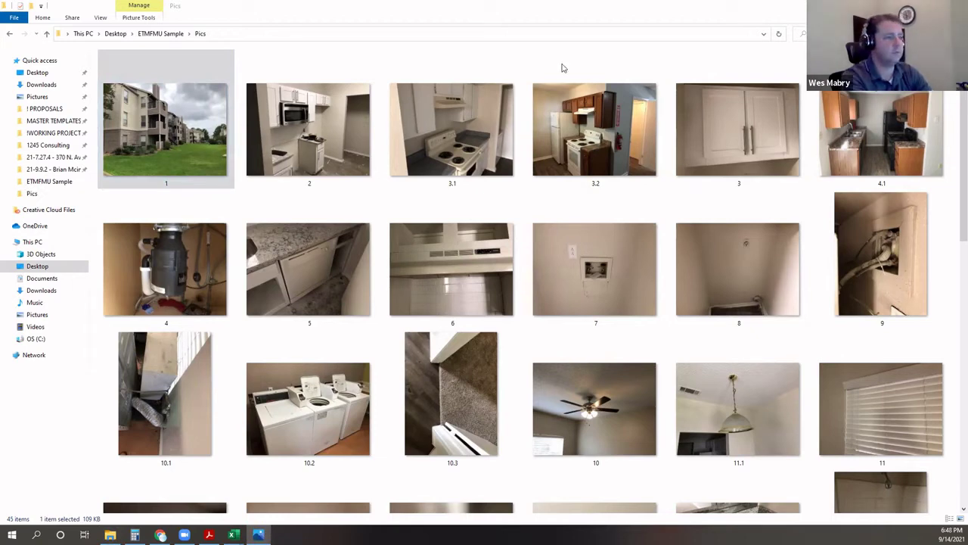
left_click(697, 60)
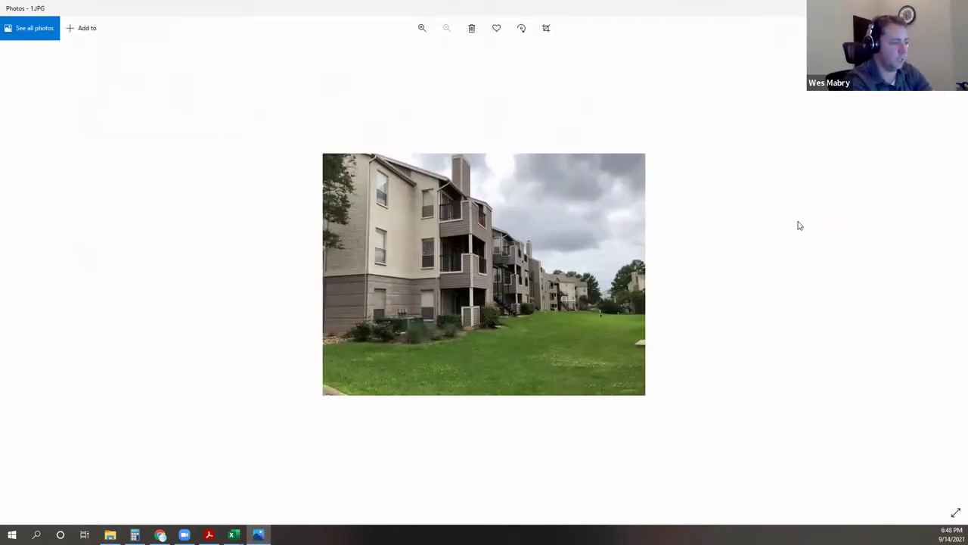
Step: Review the kitchen photos from 2 through 6, examining the appliances, cabinets, countertops, garbage disposal and range hood
key("Right")
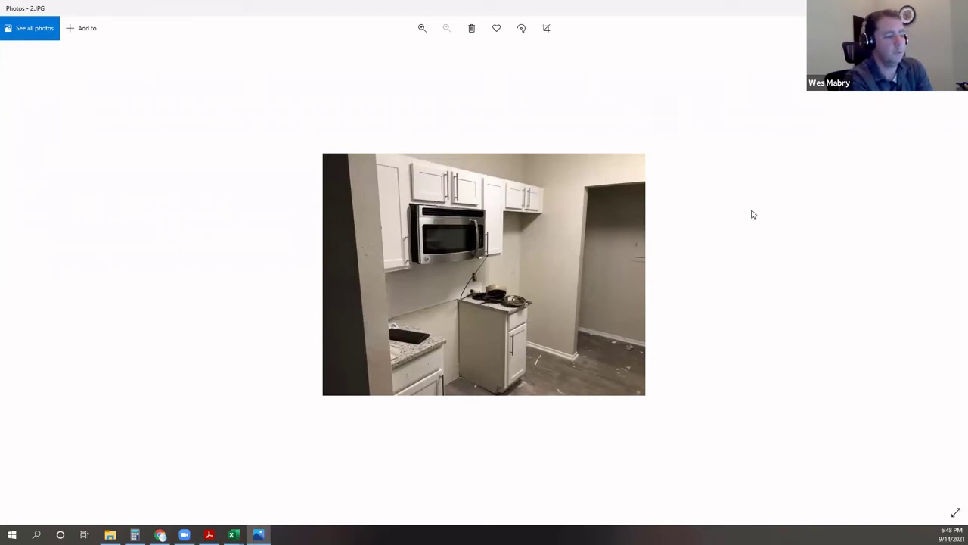
key("Right")
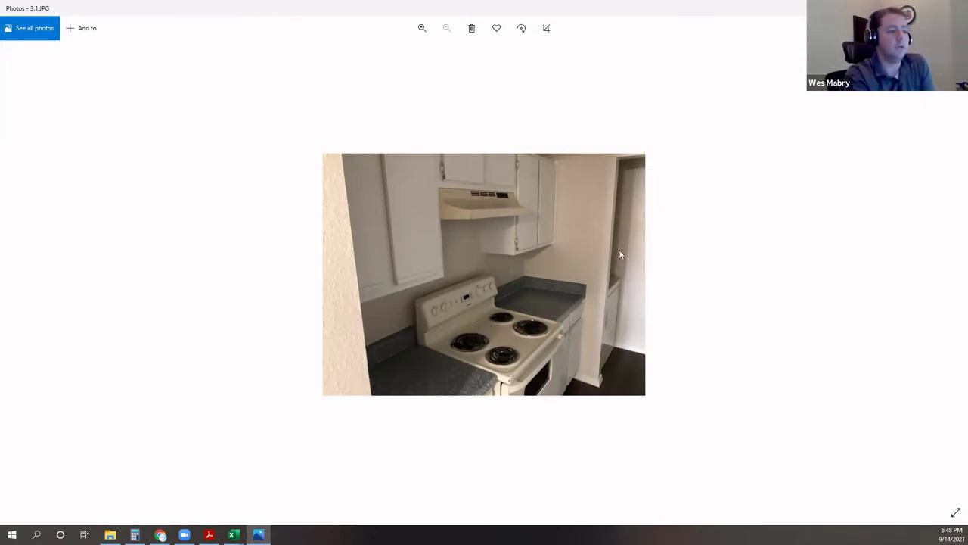
key("Right")
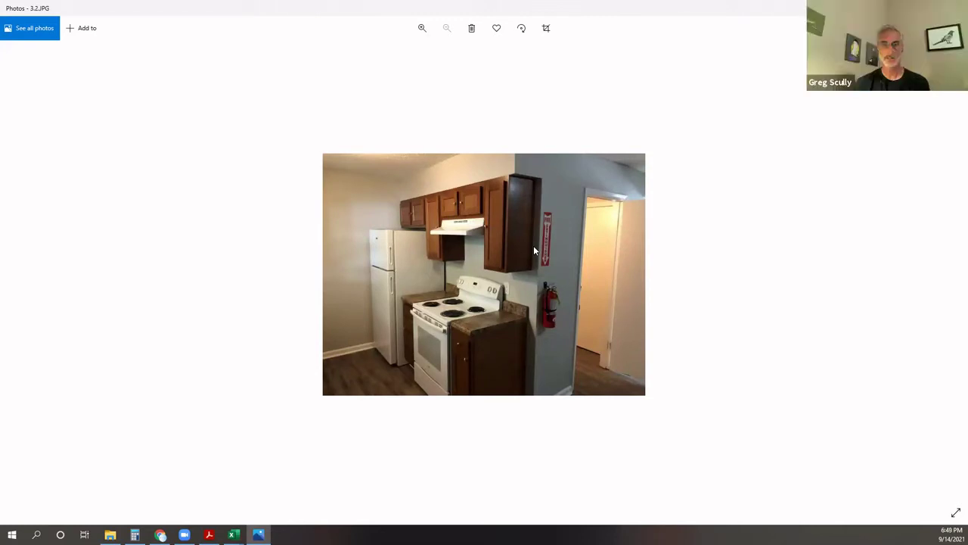
key("Right")
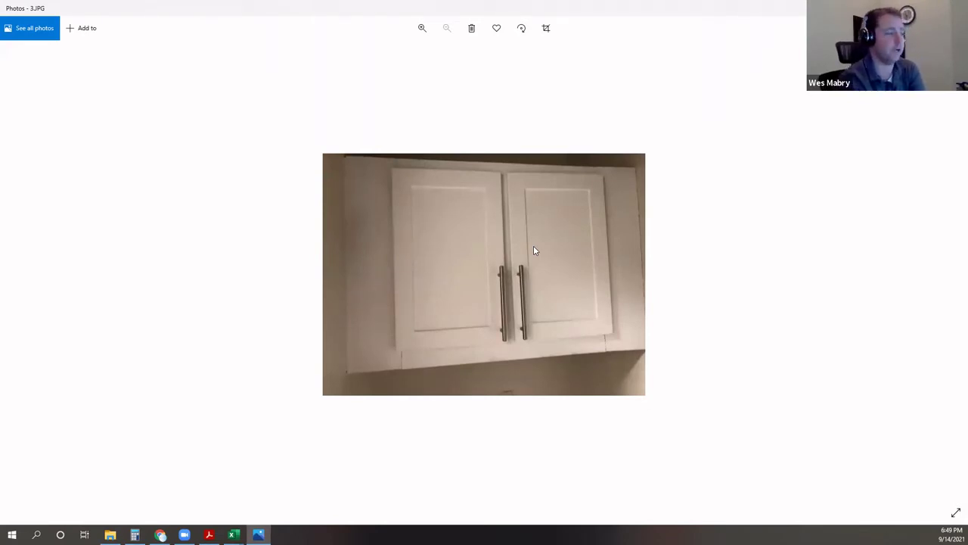
key("Right")
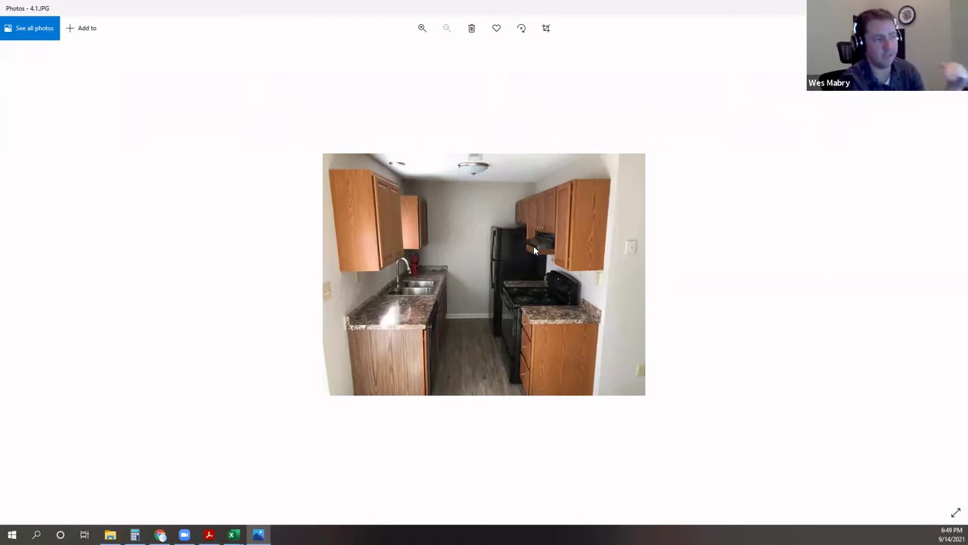
key("Right")
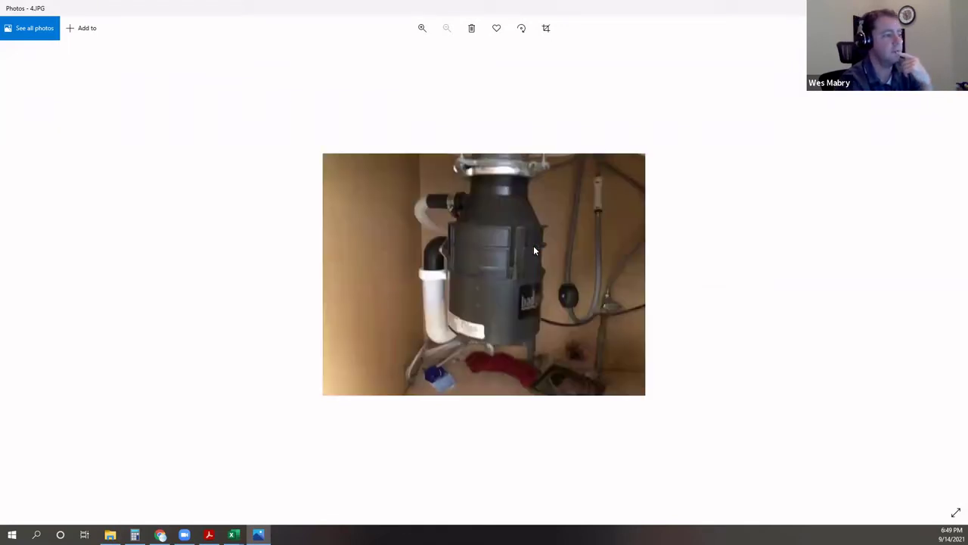
key("Right")
key("Right")
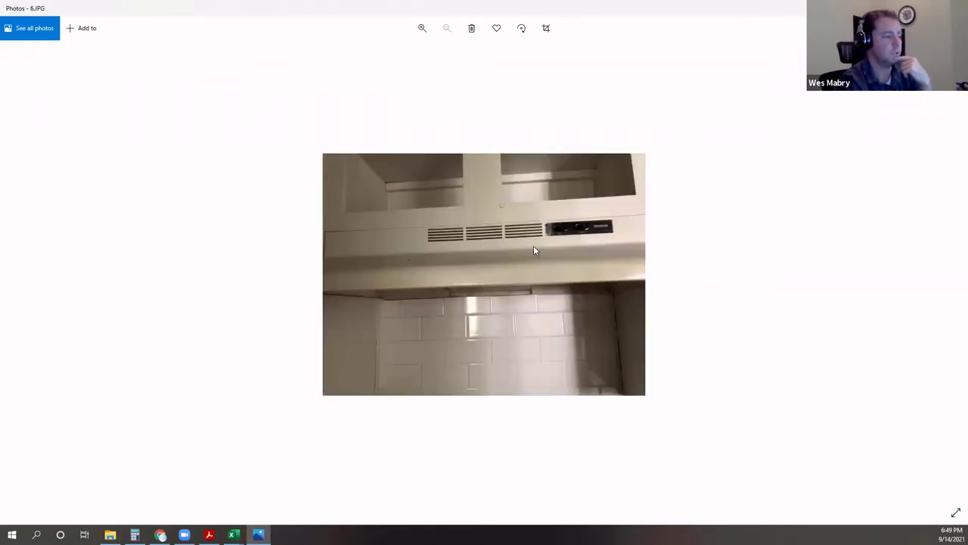
Step: Review the laundry photos from 7 through 10.2, examining the washer and dryer connections and the coin-operated machines
key("Right")
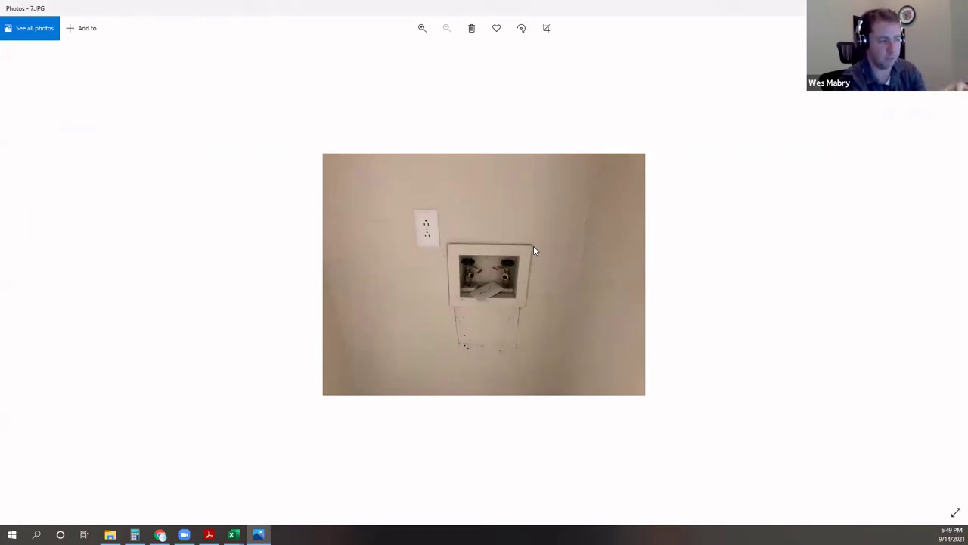
key("Right")
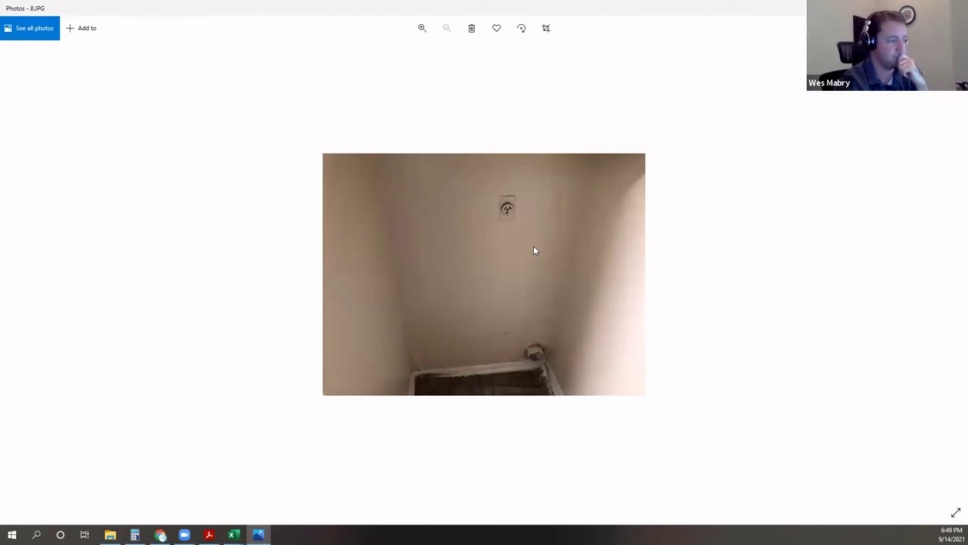
key("Right")
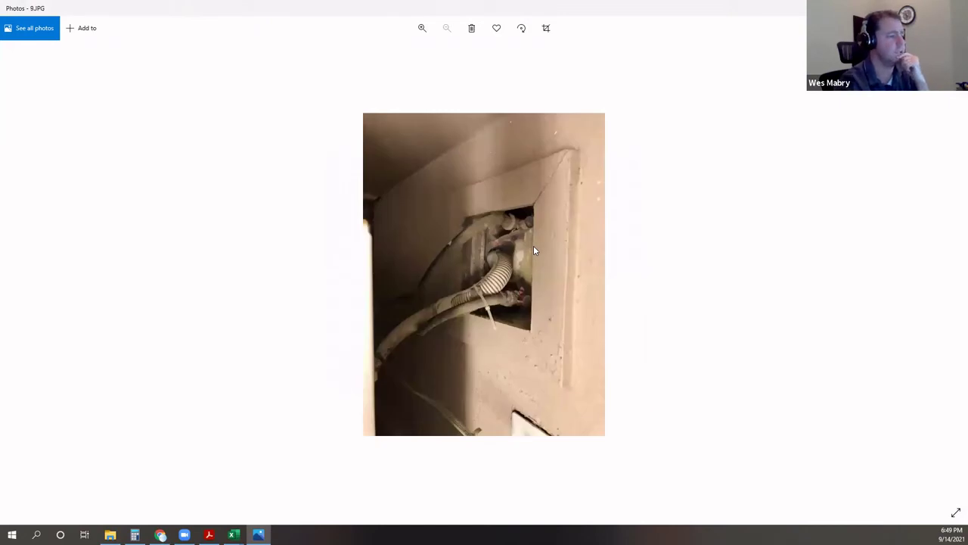
key("Right")
key("Right")
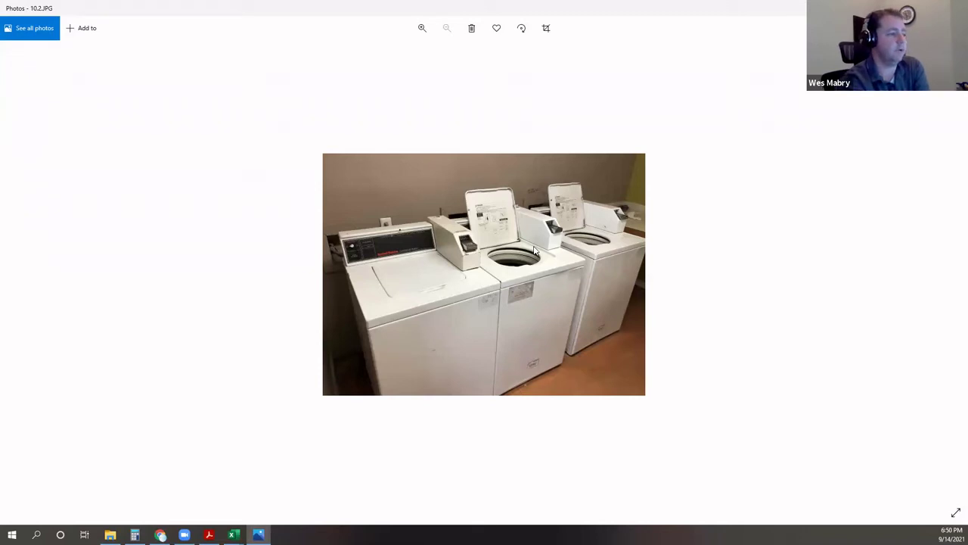
Step: Review the unit interior photos from 10.3 through 16, covering flooring, ceiling fixtures, blinds, shelving, outlets, vanity and shower
key("Right")
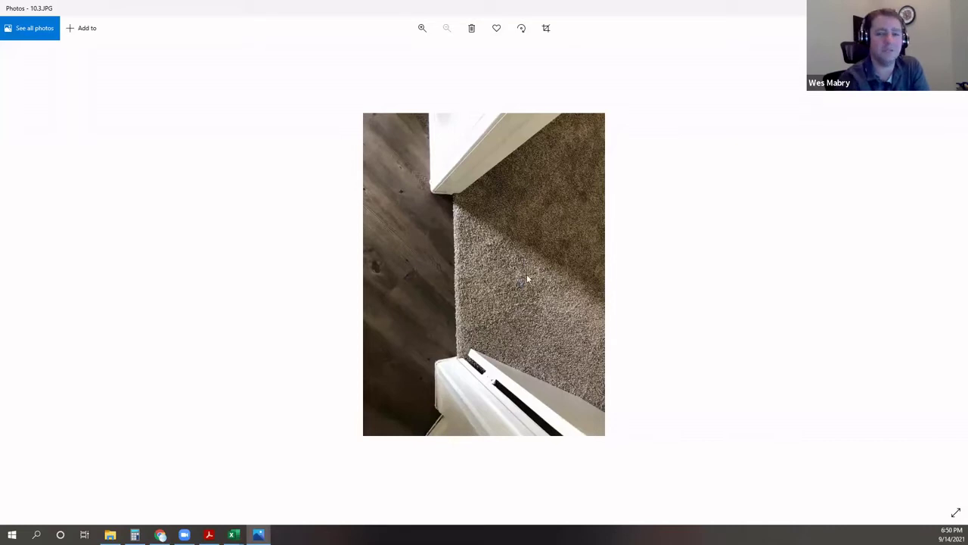
key("Right")
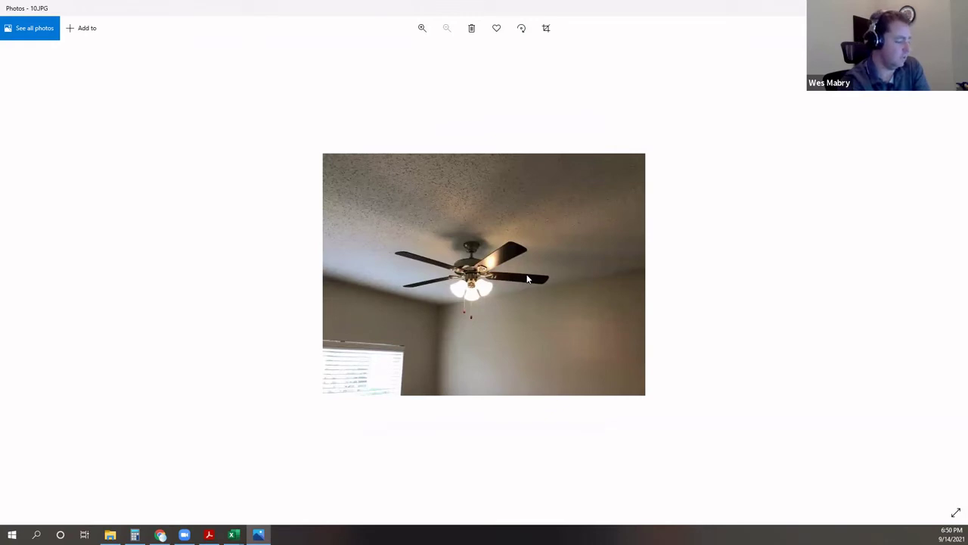
key("Right")
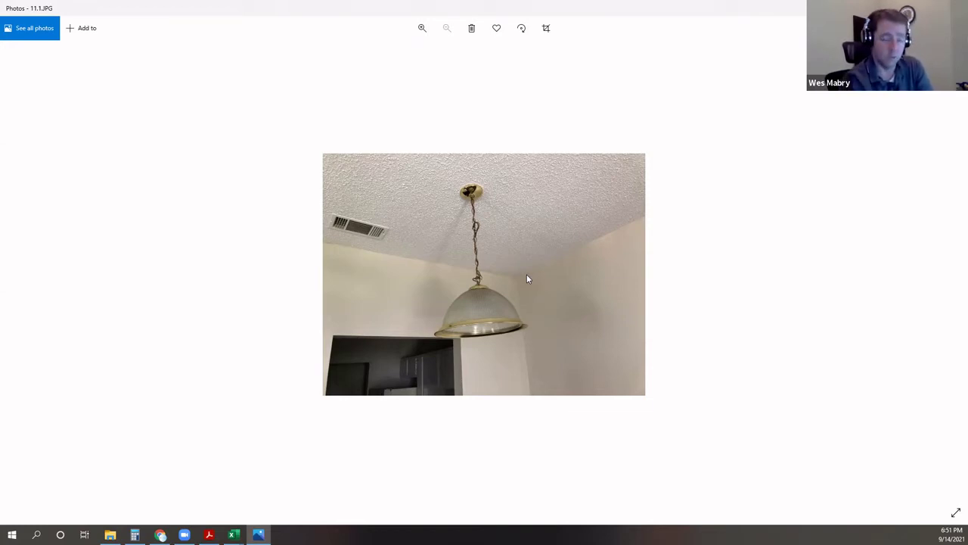
key("Right")
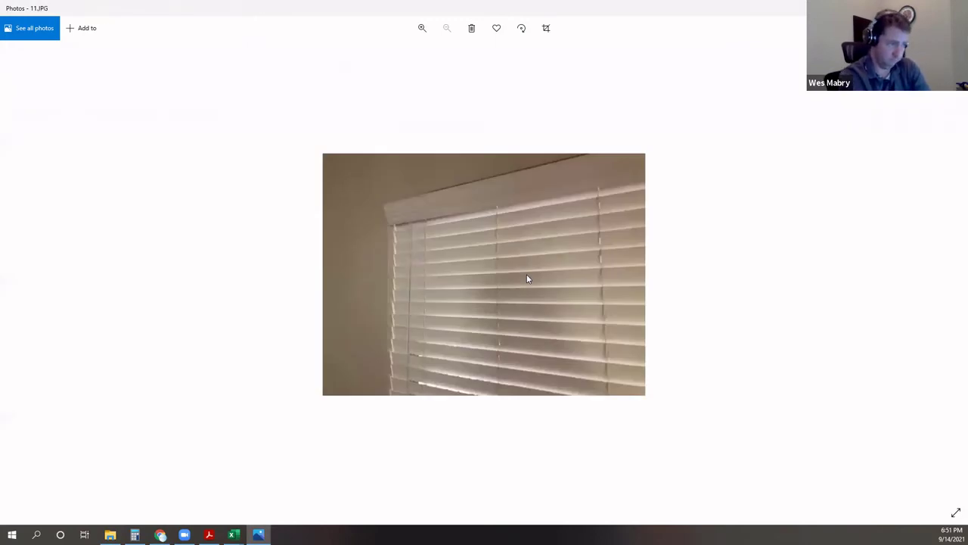
key("Right")
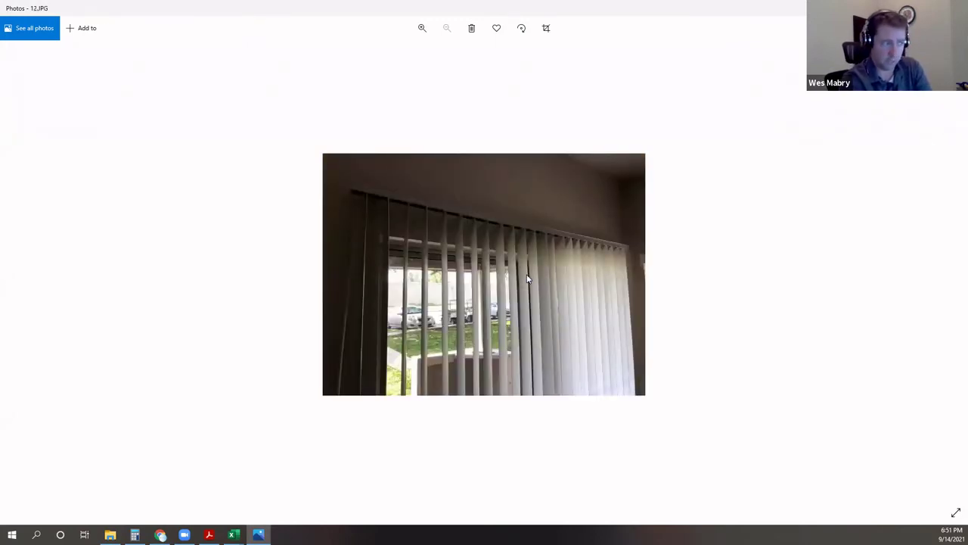
key("Right")
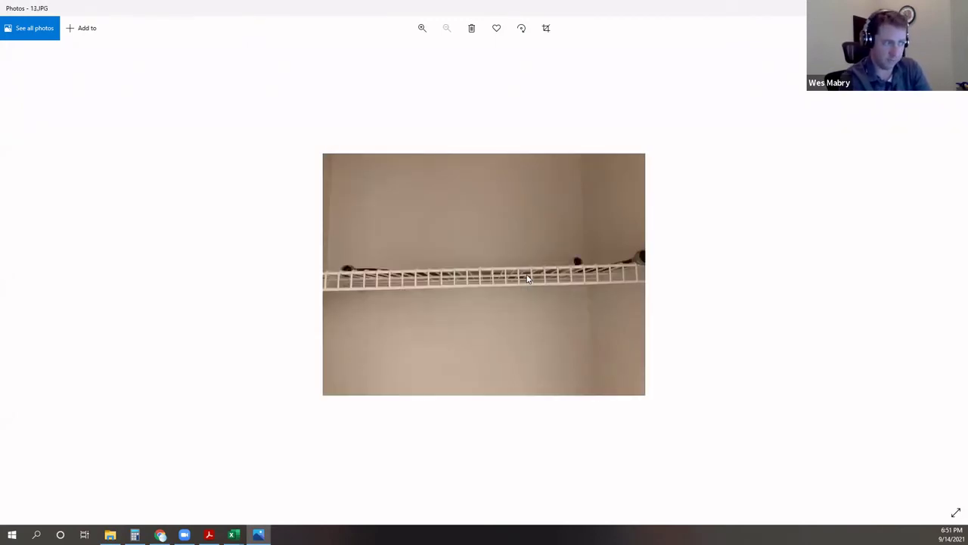
key("Right")
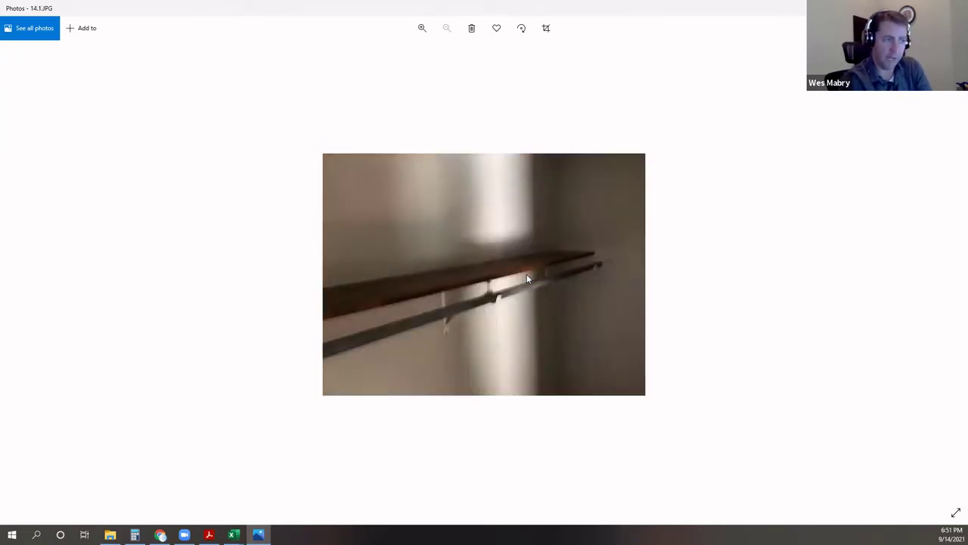
key("Right")
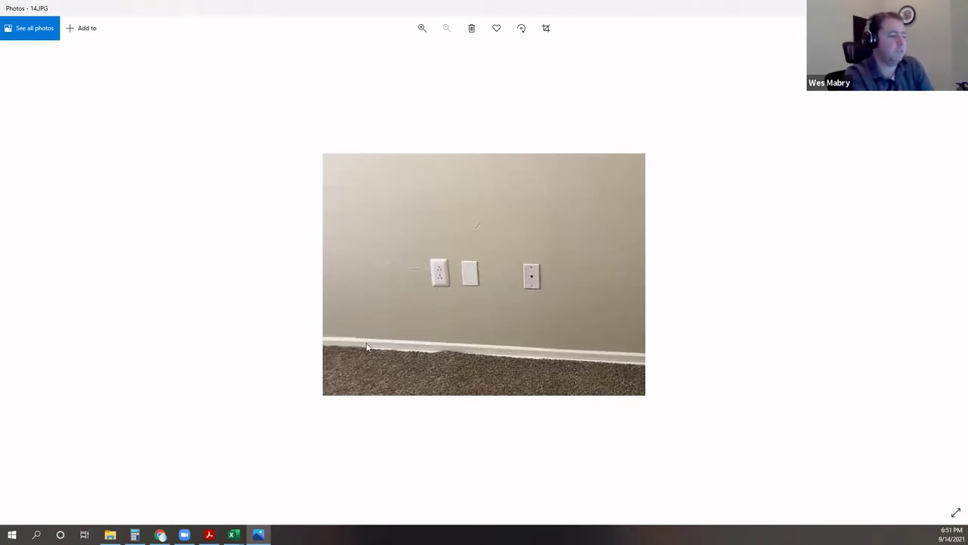
key("Right")
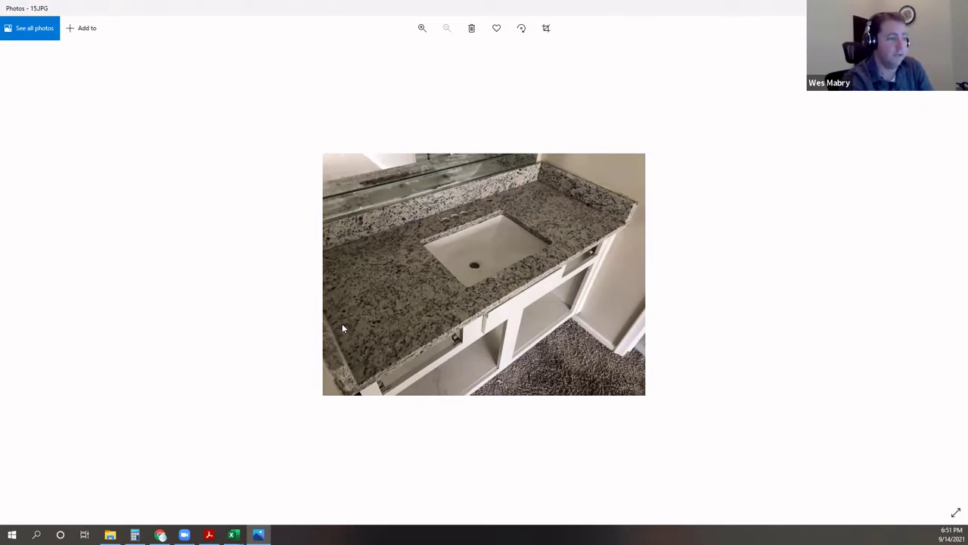
key("Right")
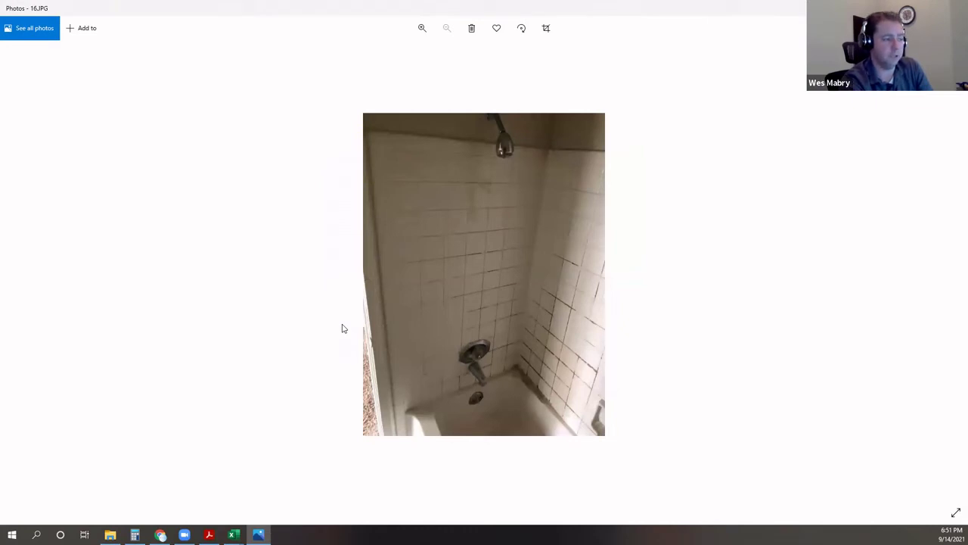
Step: Review the site photos from 17 through 21, covering the parking lot, pool, fencing, tennis court and pond
key("Right")
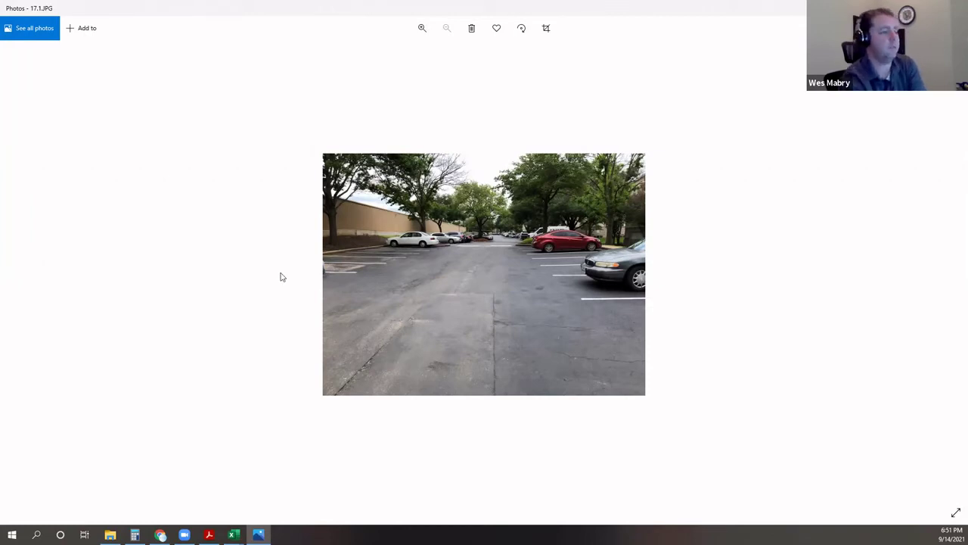
key("Left")
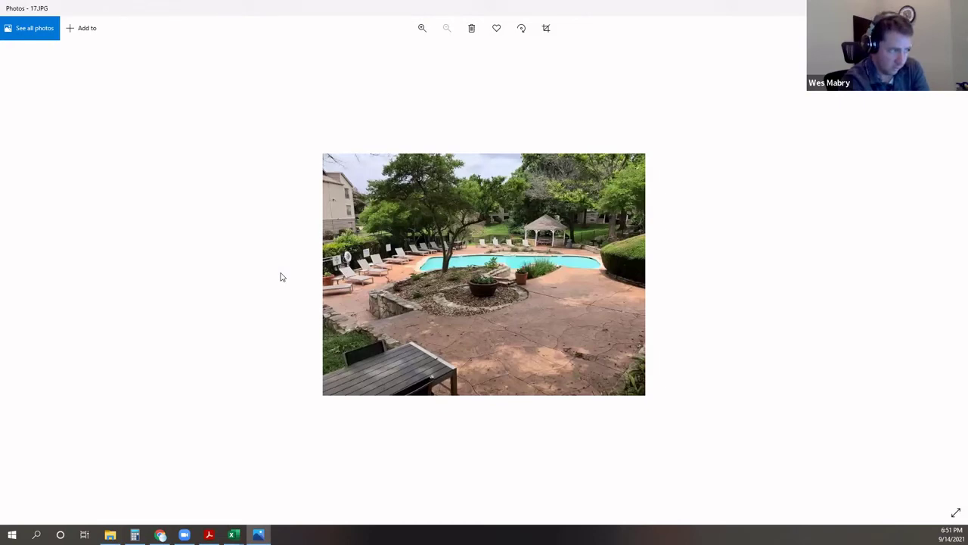
key("Right")
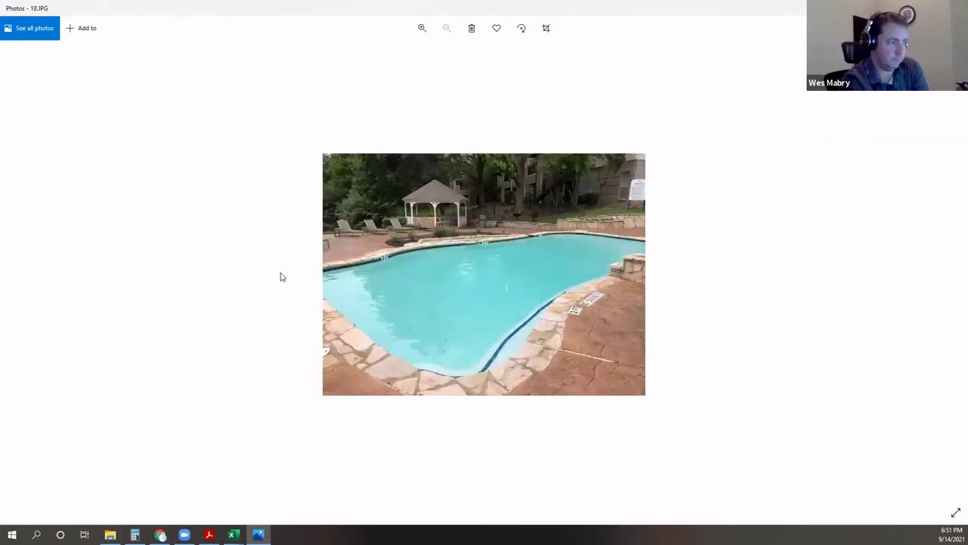
key("Right")
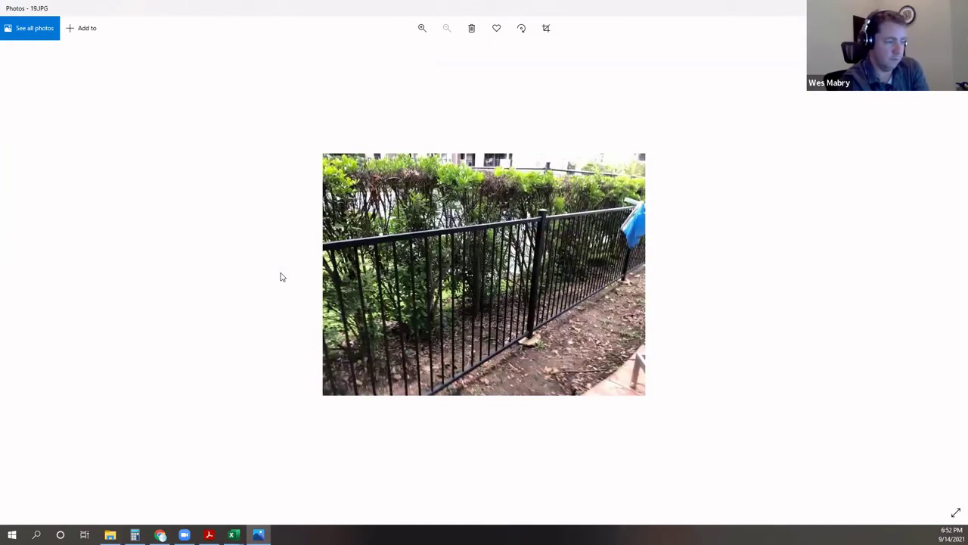
key("Right")
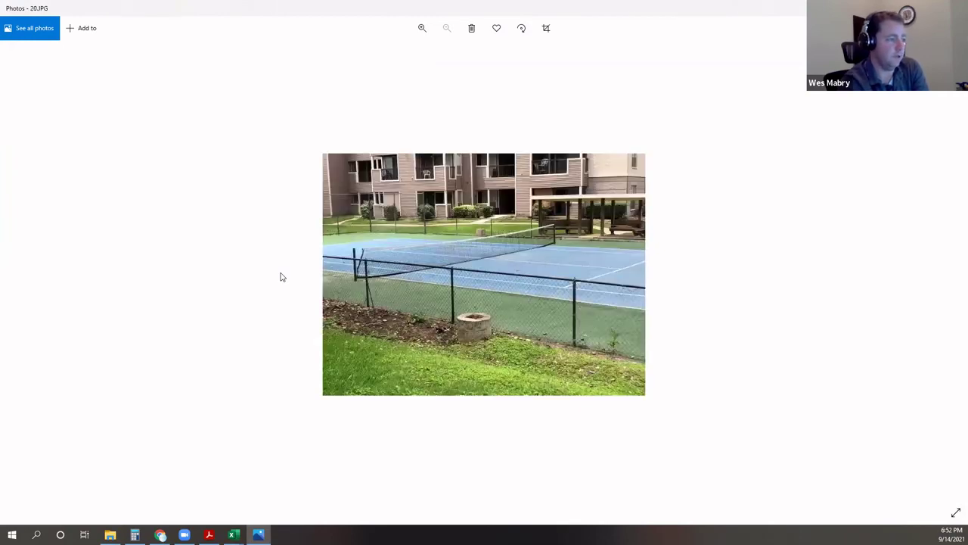
key("Right")
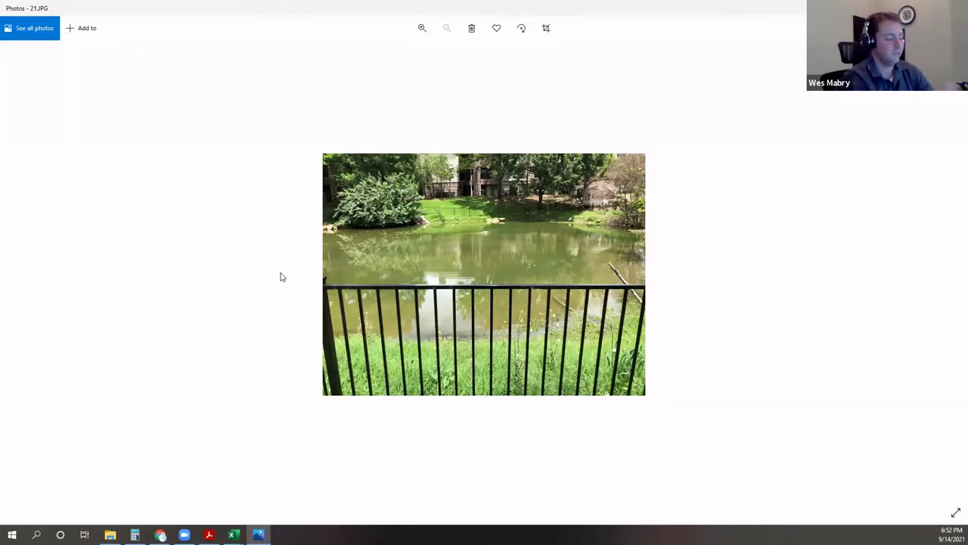
Step: Review the site photos from 23 through 29, covering the storm drain, ramp handrails, carport, exterior lighting and gazebo
key("Right")
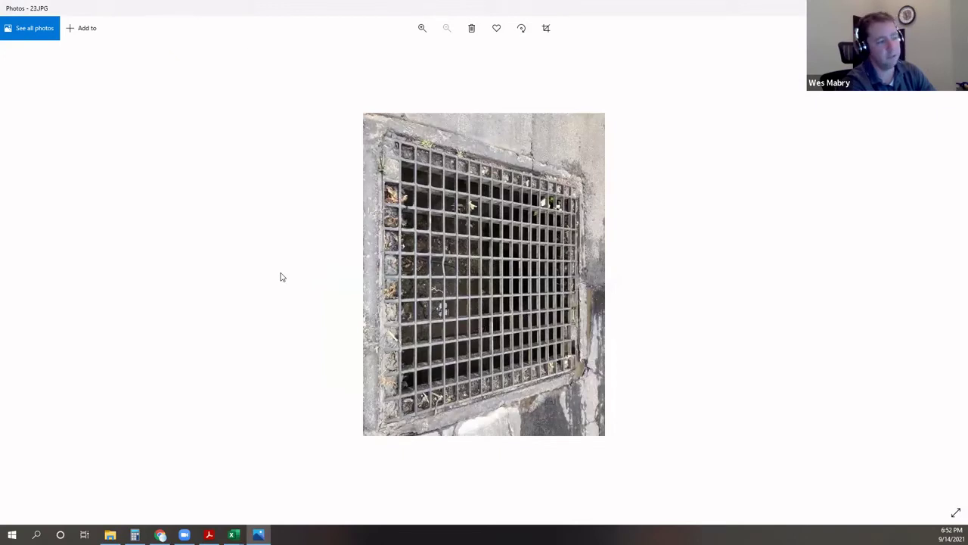
key("Right")
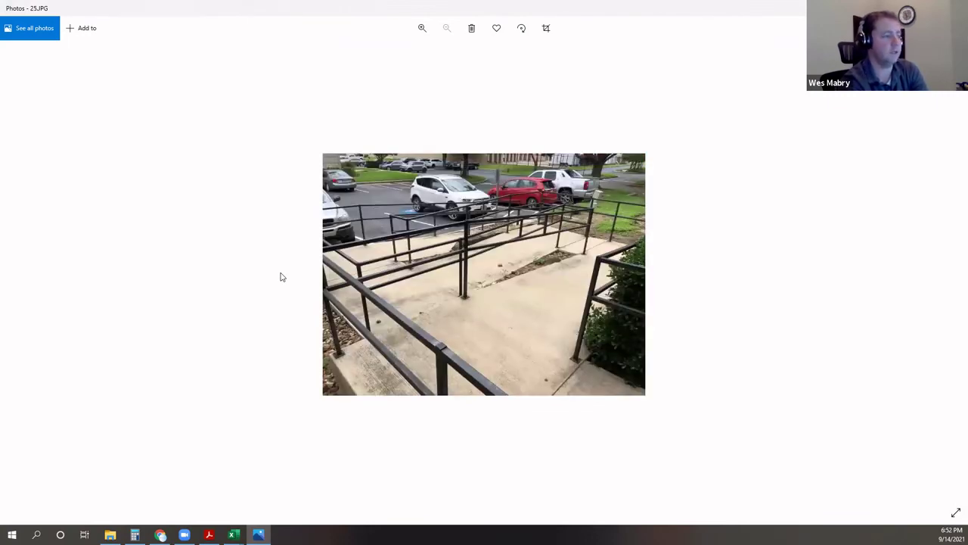
key("Right")
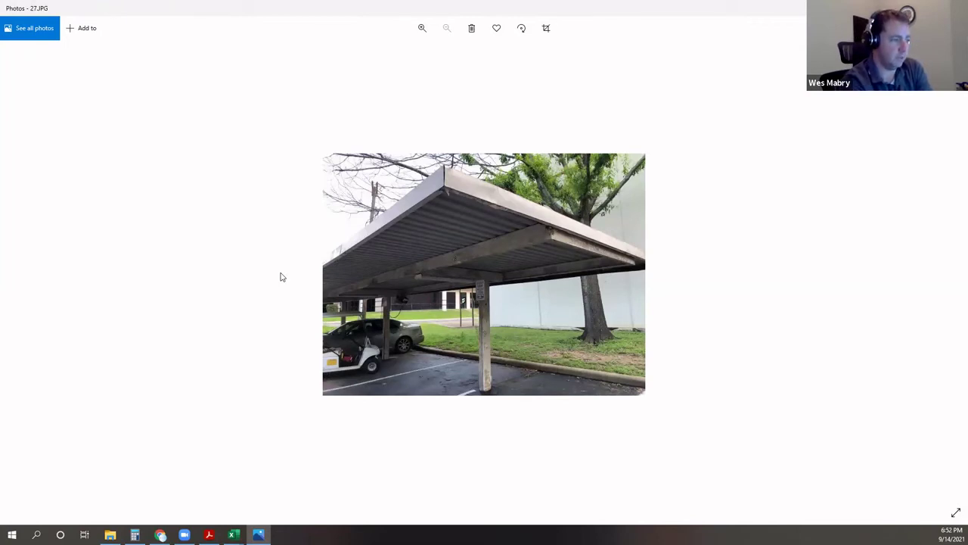
key("Right")
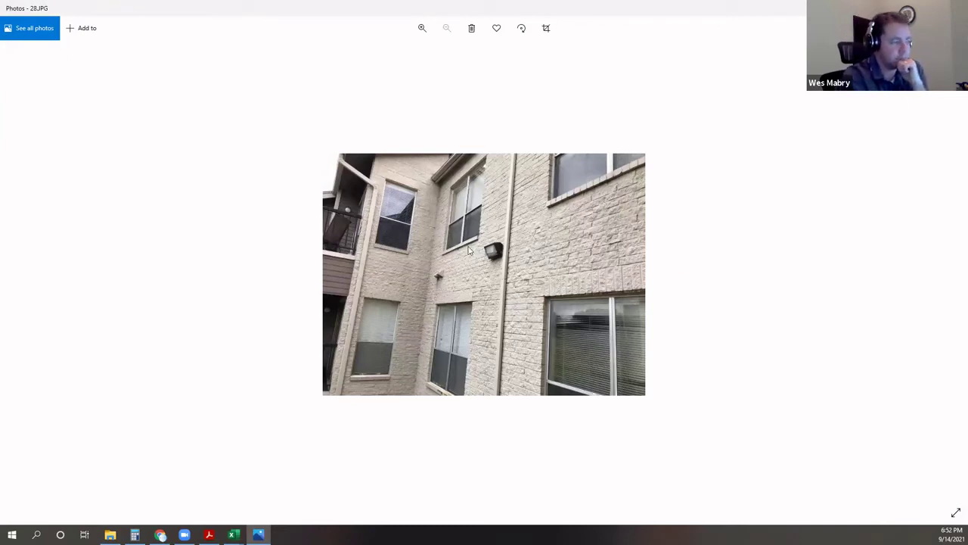
key("Right")
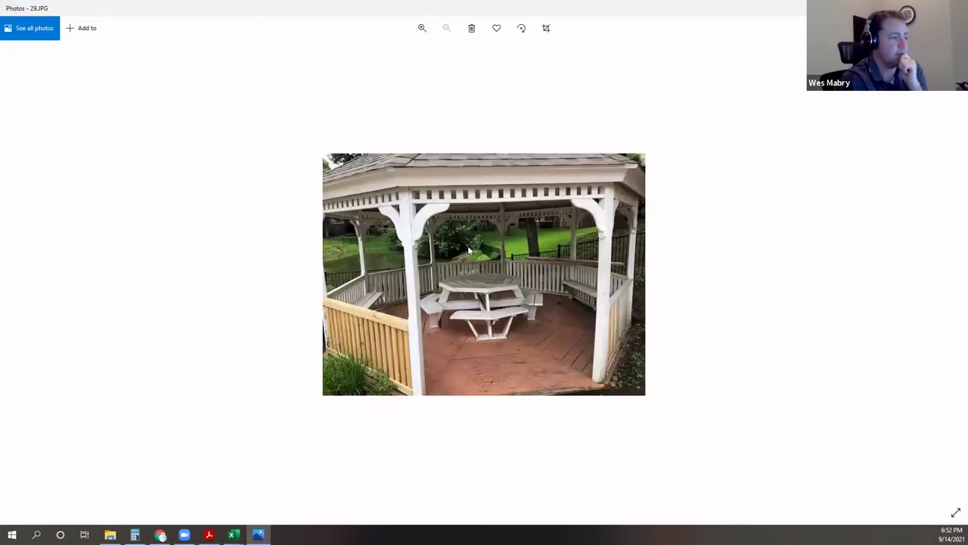
Step: Review the photos from 30.1 through the last one, covering the mailboxes, clubhouse, ceiling, shelving, gym equipment and golf cart
key("Right")
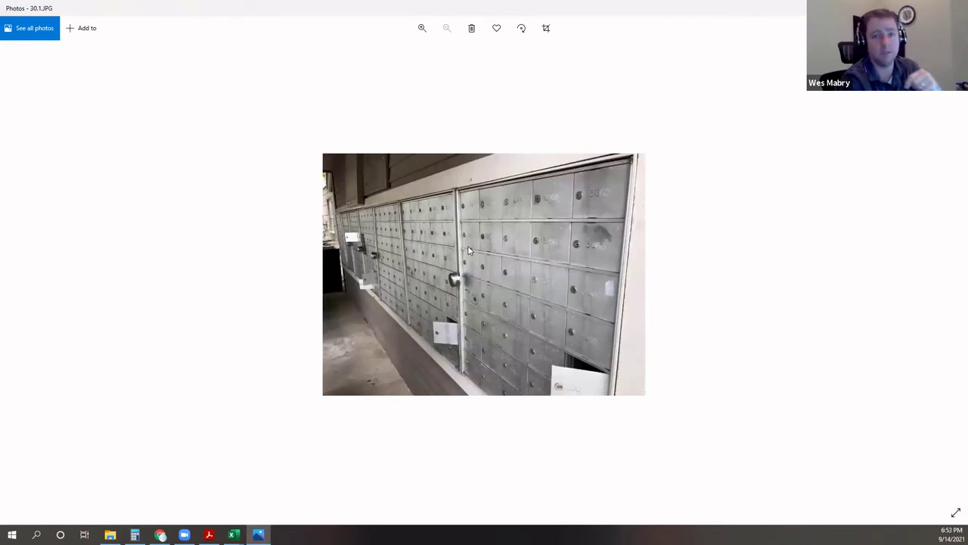
key("Right")
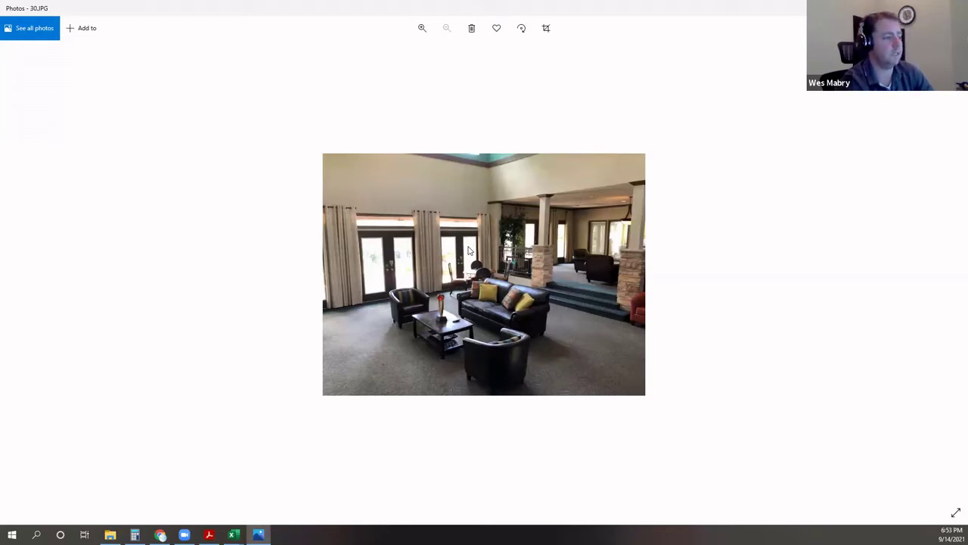
key("Right")
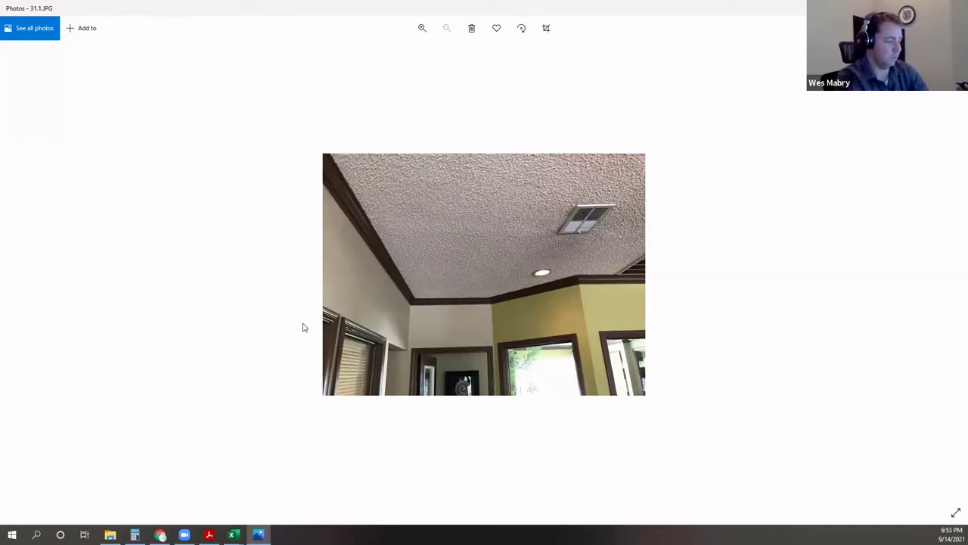
key("Right")
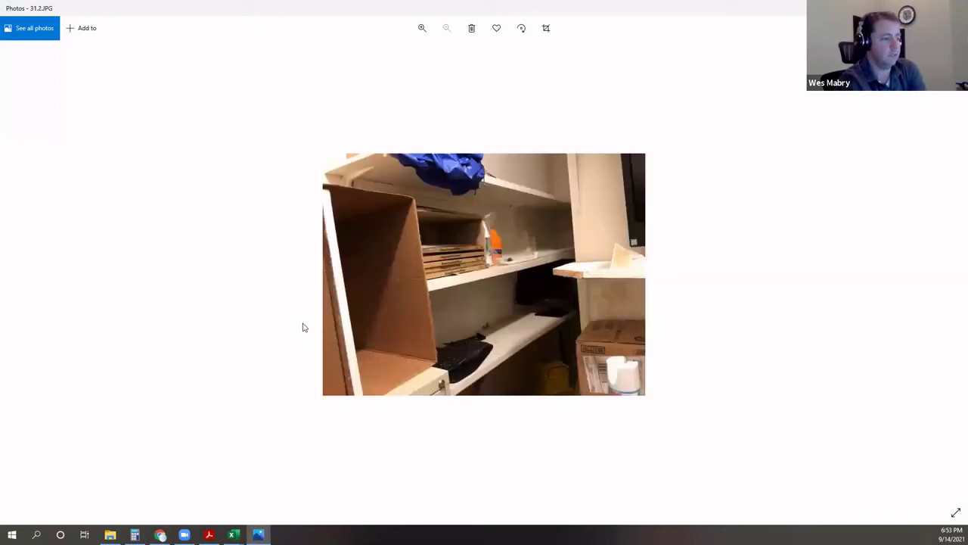
key("Left")
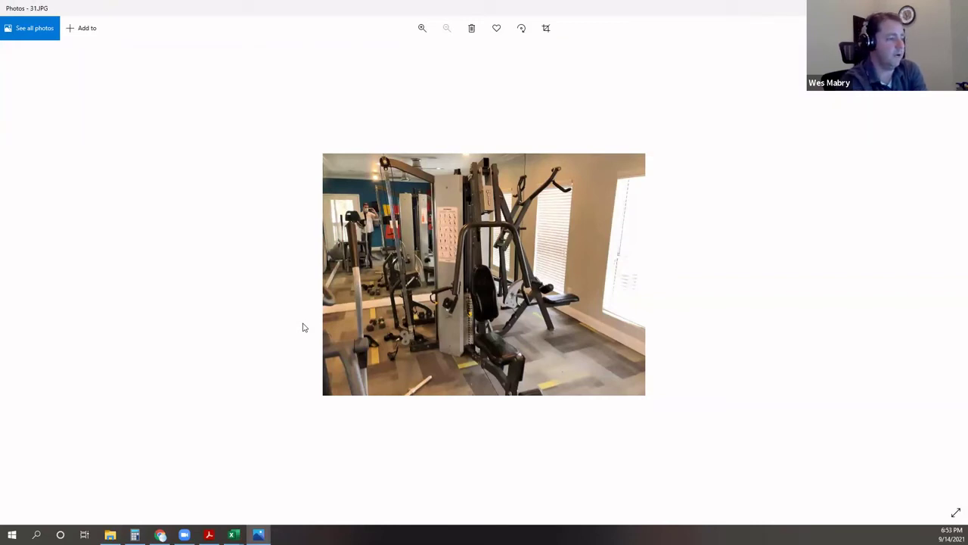
key("Right")
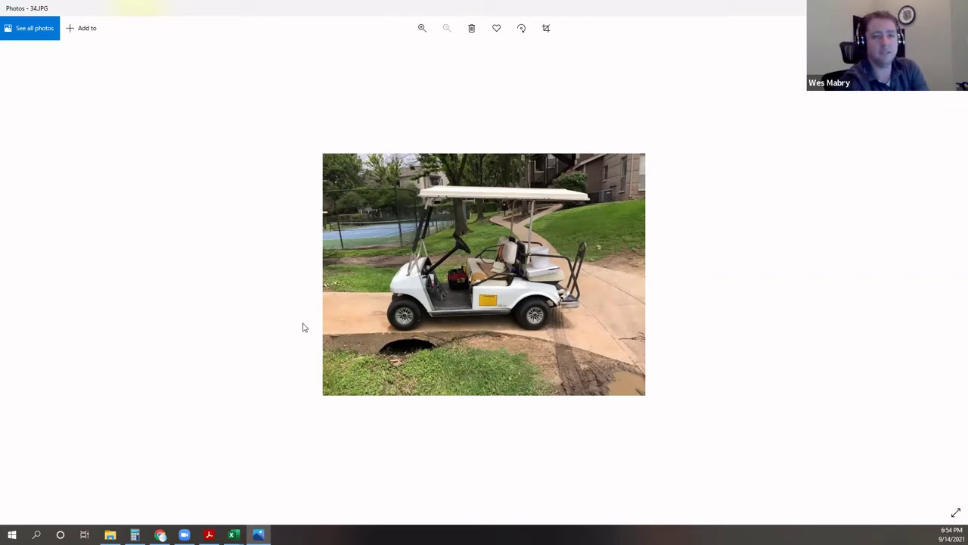
key("Right")
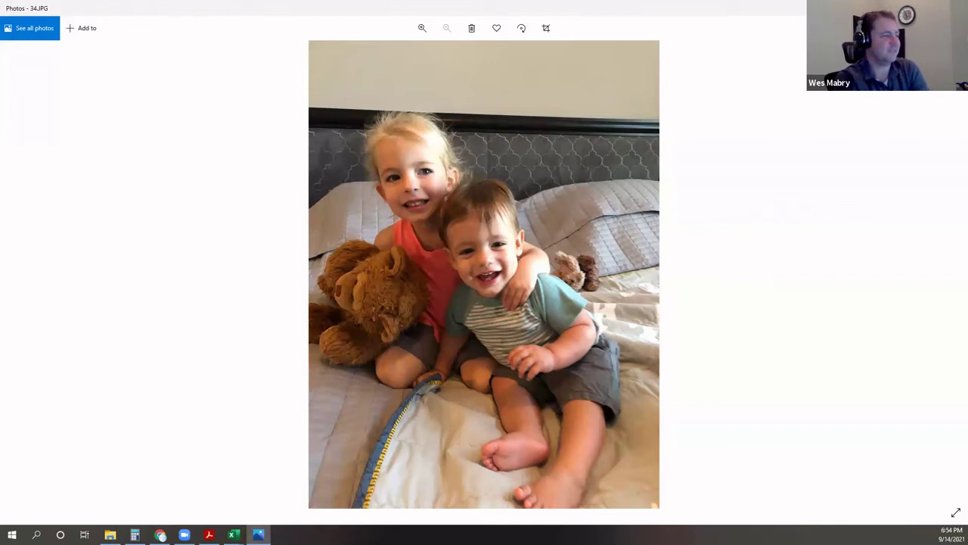
Step: Close the photo viewer and open the Excel workbook 21-4.28 - 1234 This Way - Final Report from the ETMFMU Sample folder
key("alt+F4")
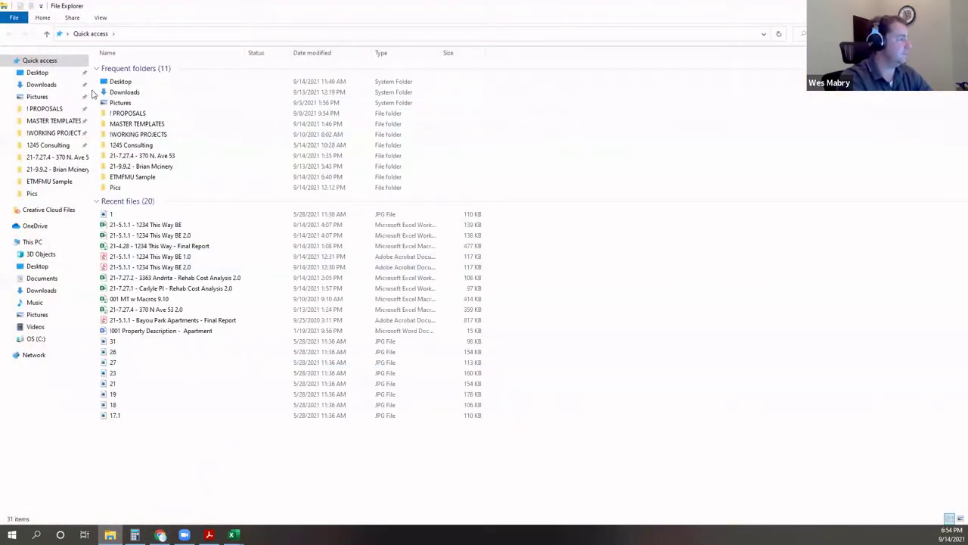
left_click(66, 184)
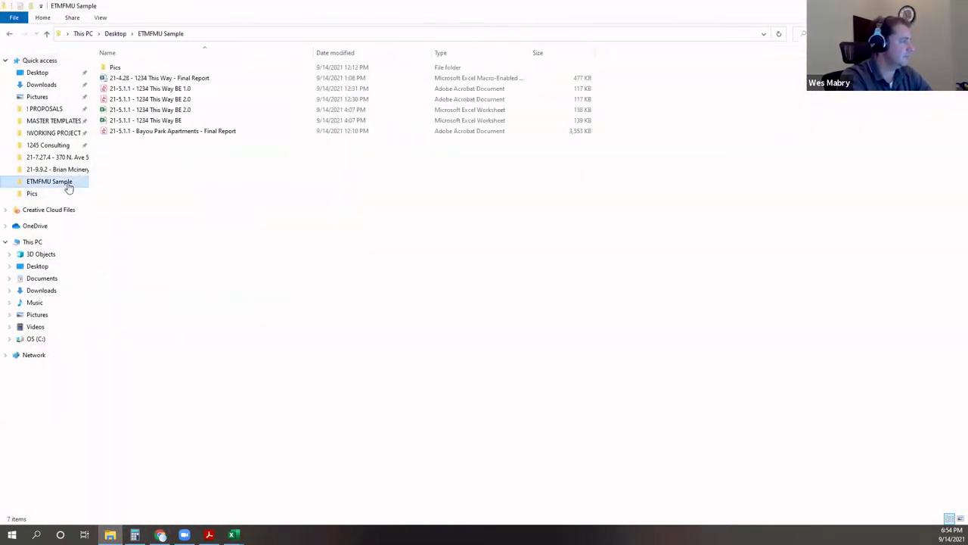
double_click(209, 80)
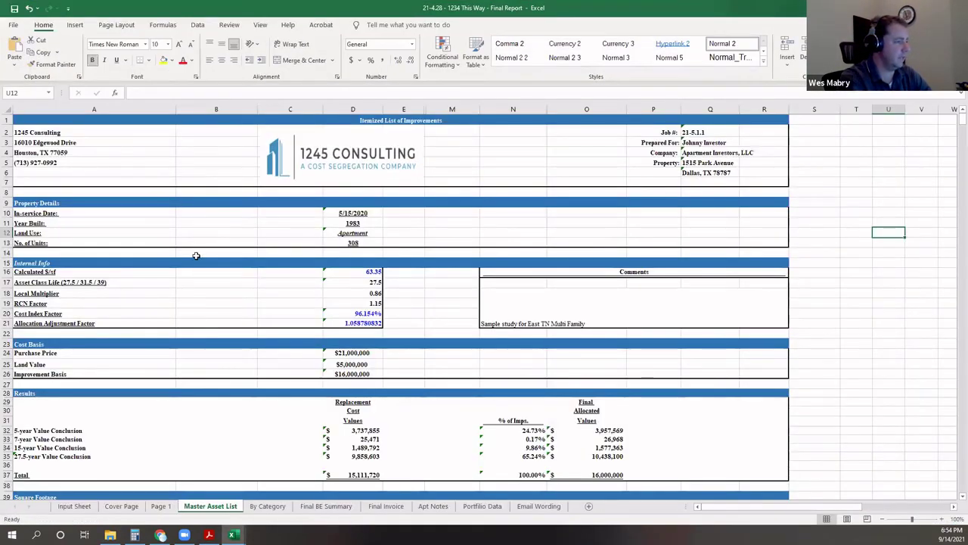
Step: Examine the job and client block and the property details, from in-service date to number of units, on the Master Asset List sheet
left_click(199, 246)
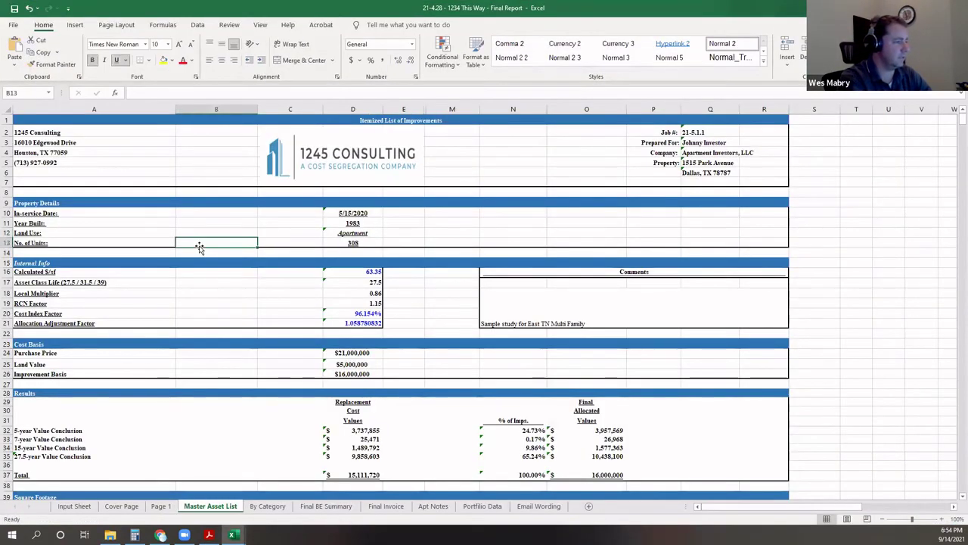
left_click_drag(711, 133, 711, 172)
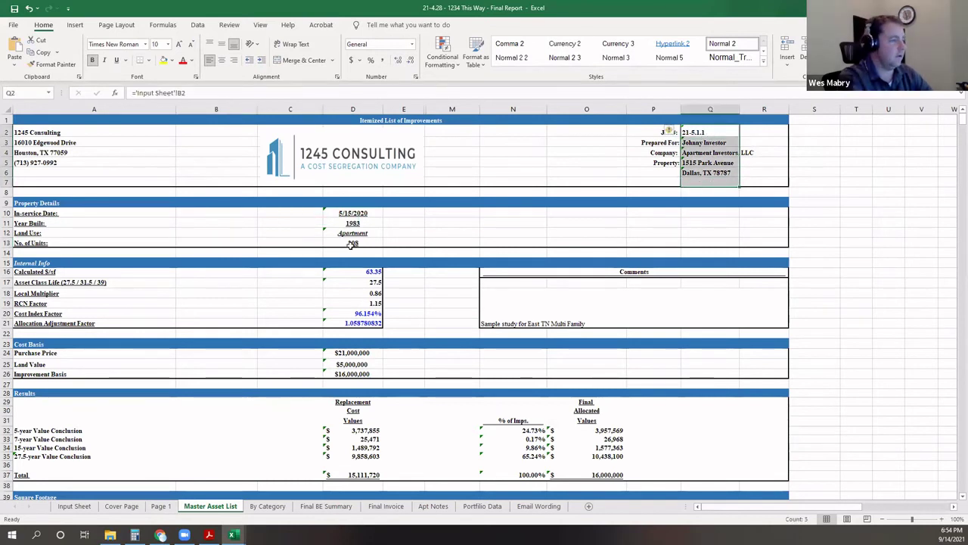
left_click_drag(358, 215, 356, 243)
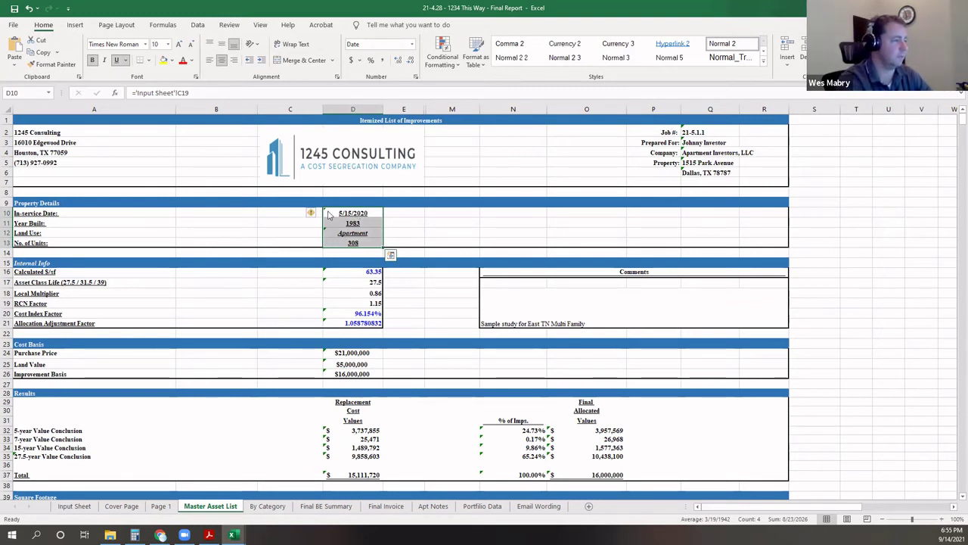
left_click(236, 230)
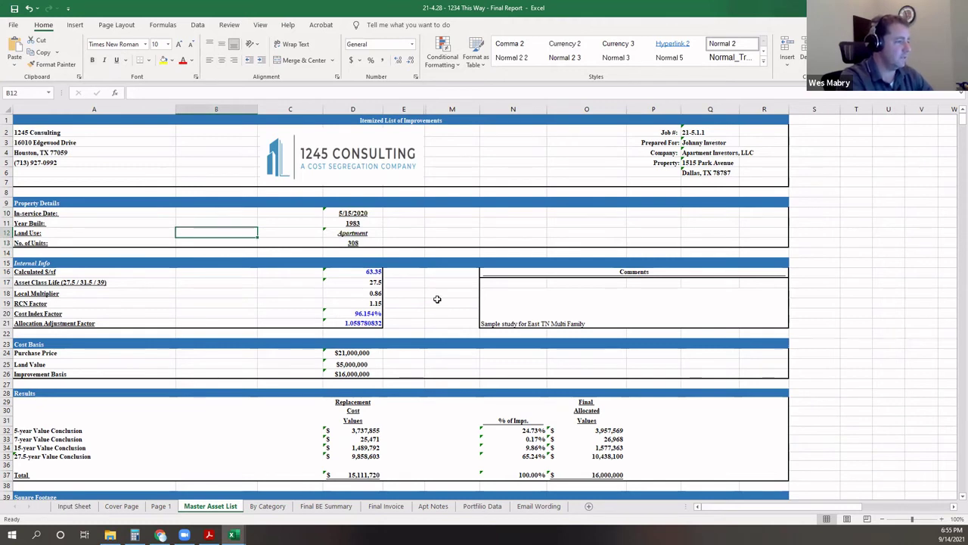
Step: Examine the Cost Basis section, covering the purchase price, land value and improvement basis
scroll(438, 303, "down", 3)
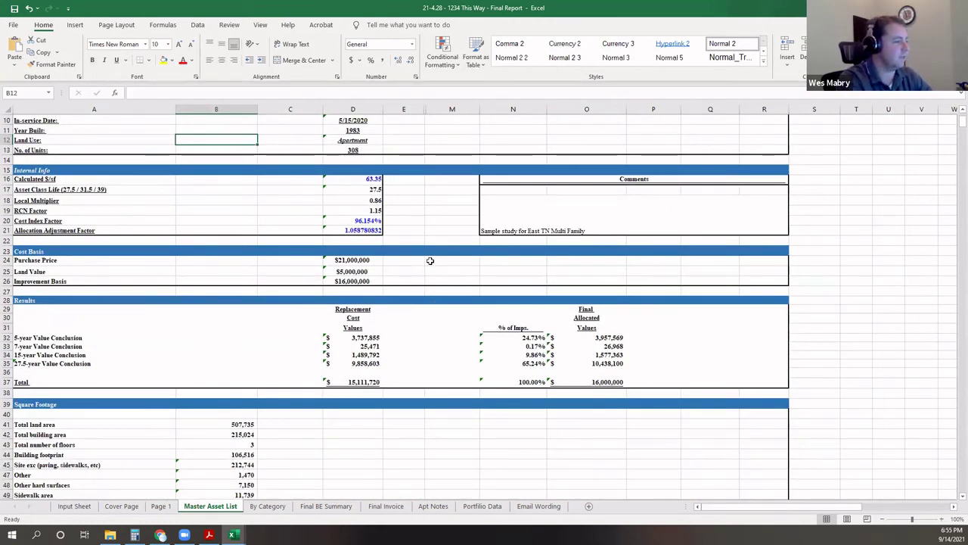
left_click(369, 261)
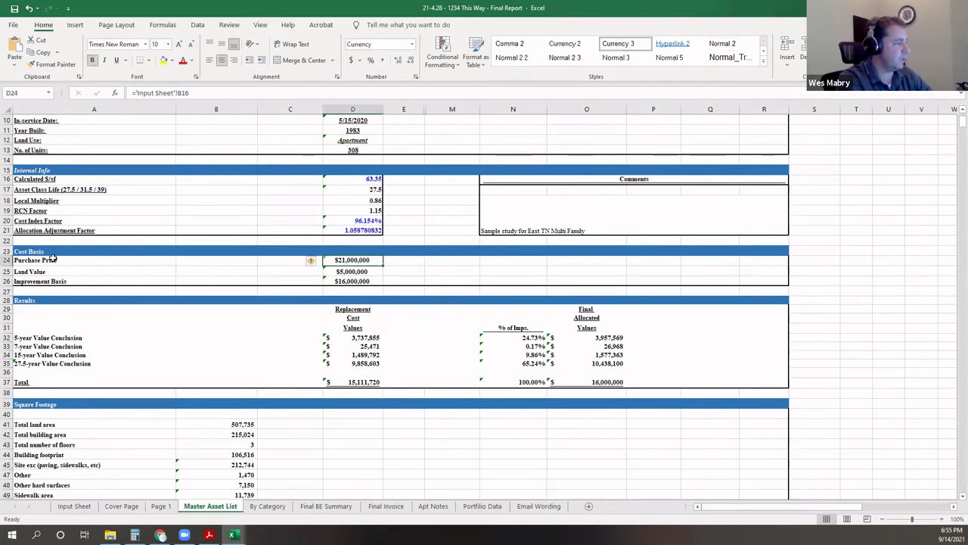
left_click(8, 260)
left_click(15, 271)
left_click(348, 281)
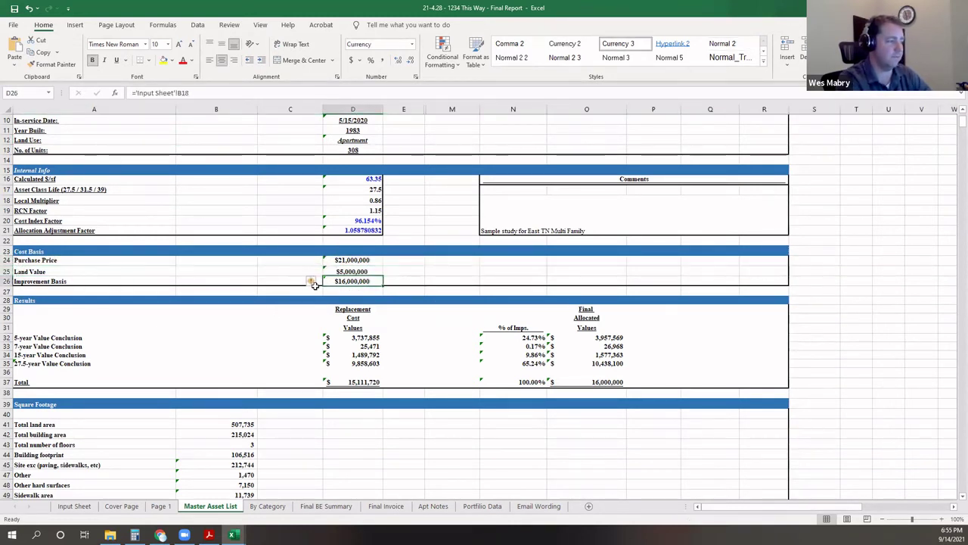
Step: Examine the replacement cost values for the 5-, 7-, 15- and 27.5-year classes against the itemized short-life asset list
scroll(379, 348, "down", 2)
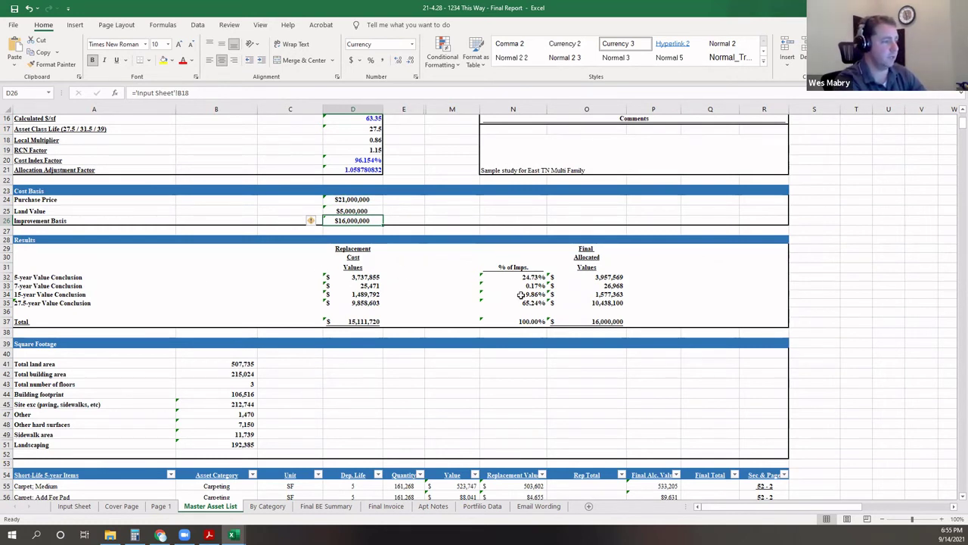
left_click_drag(362, 277, 364, 307)
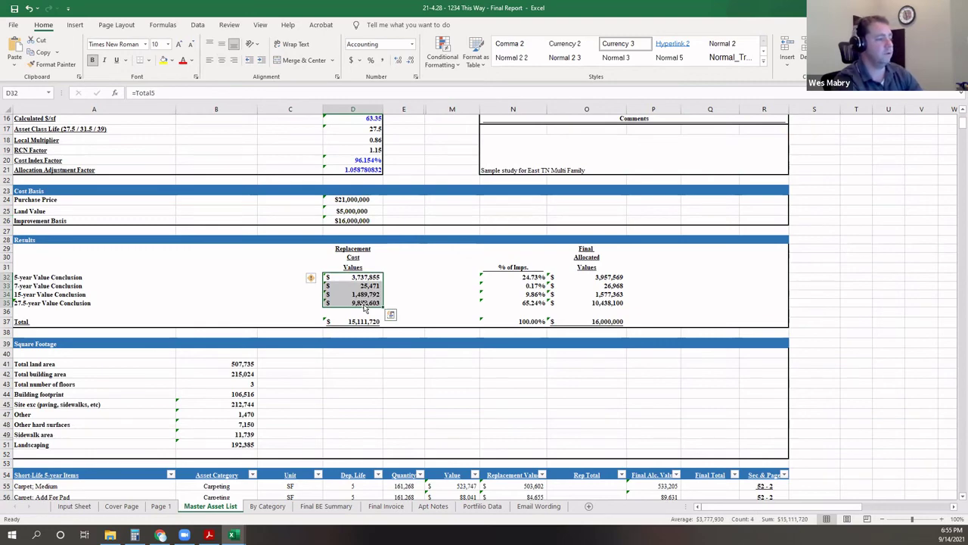
scroll(359, 404, "down", 20)
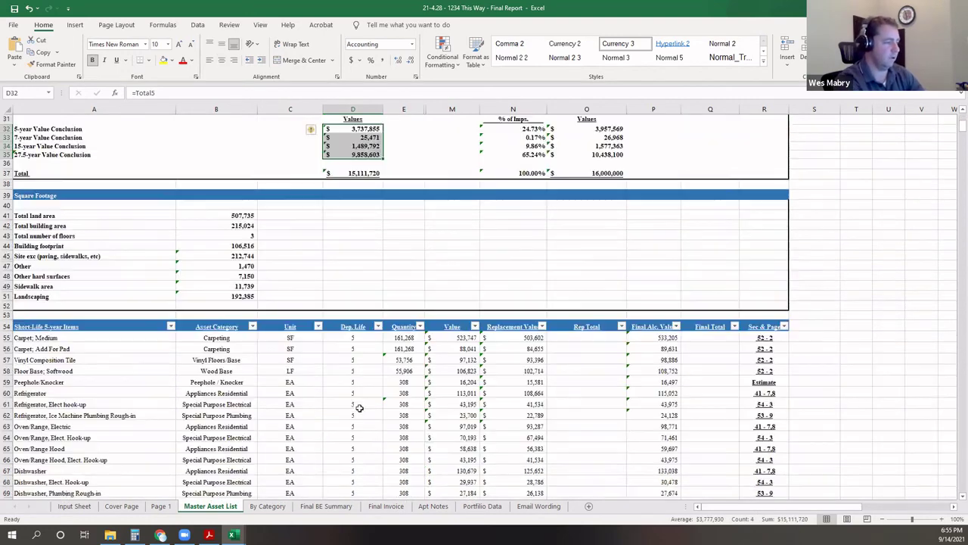
scroll(354, 376, "up", 20)
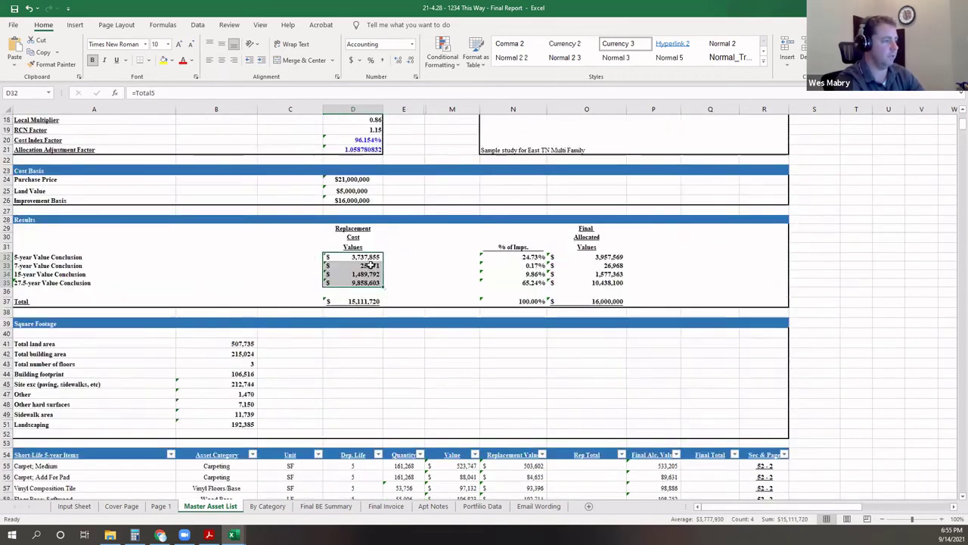
Step: Compare the total and individual class replacement cost values with the final allocated values in the Results section
left_click(353, 331)
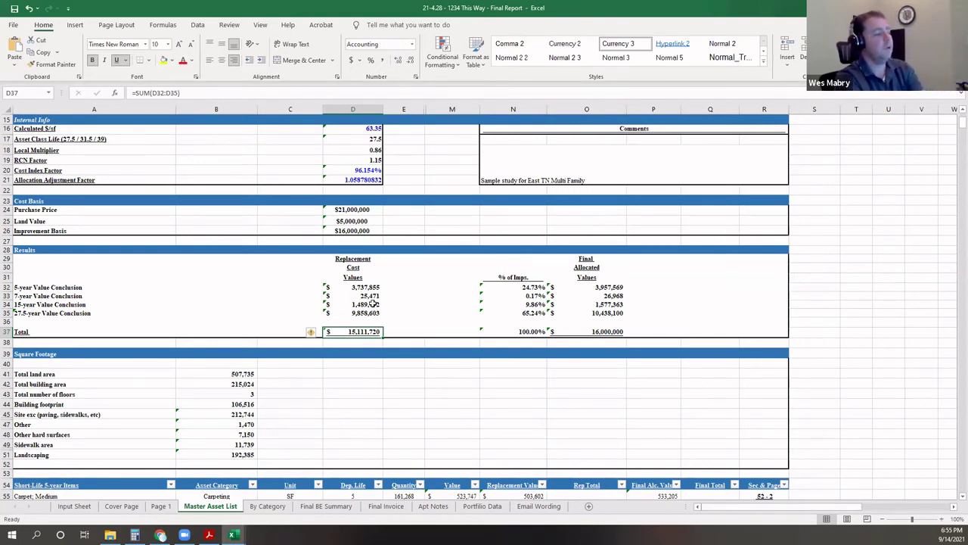
left_click(366, 305)
left_click(616, 305)
left_click(342, 296)
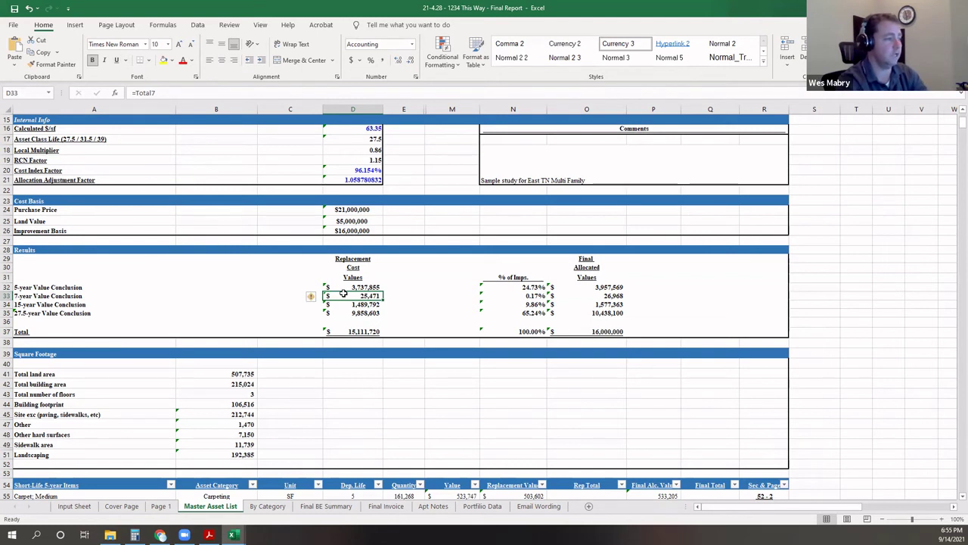
key("Up")
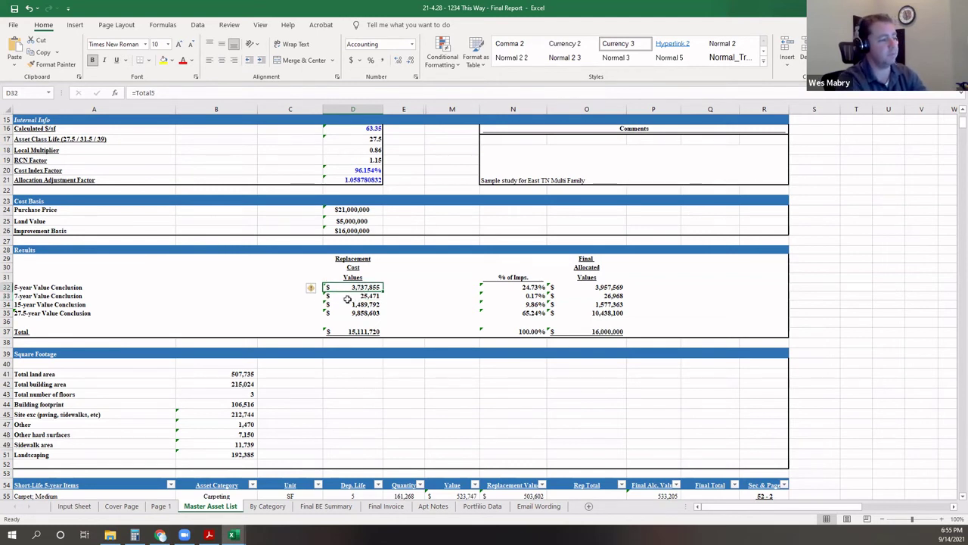
Step: Compare the replacement cost values of the 5-, 7-, 15- and 27.5-year classes with the improvement basis
left_click_drag(360, 288, 359, 322)
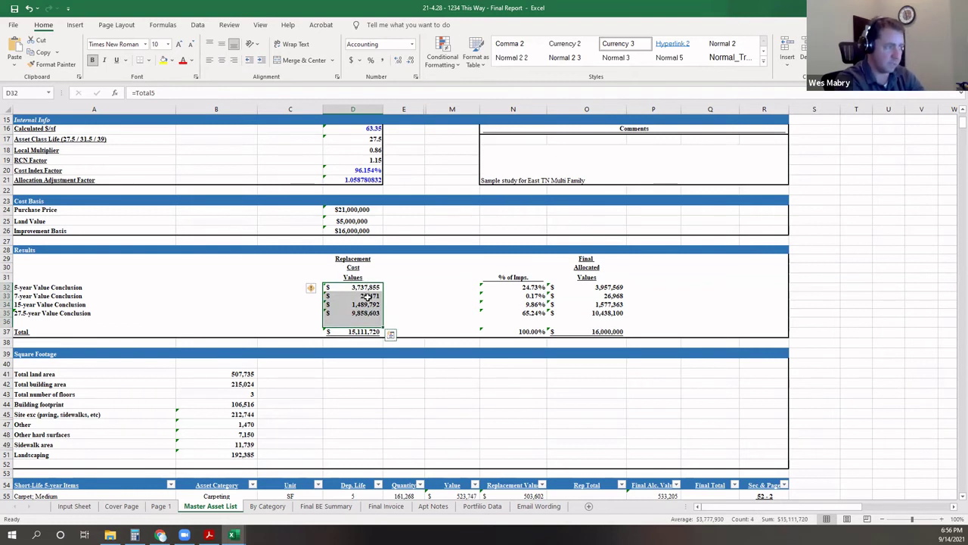
left_click(366, 296)
left_click(367, 289)
left_click_drag(369, 290, 370, 312)
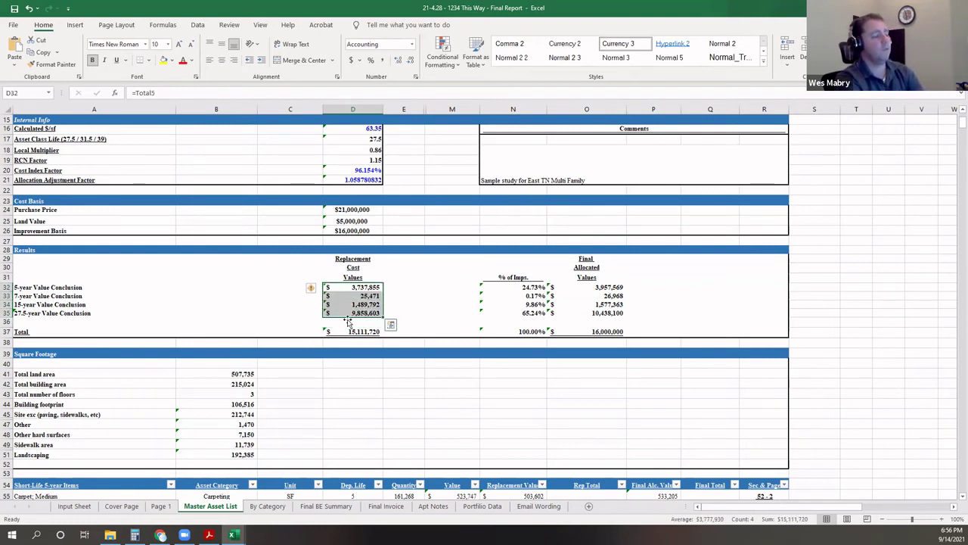
left_click(347, 231)
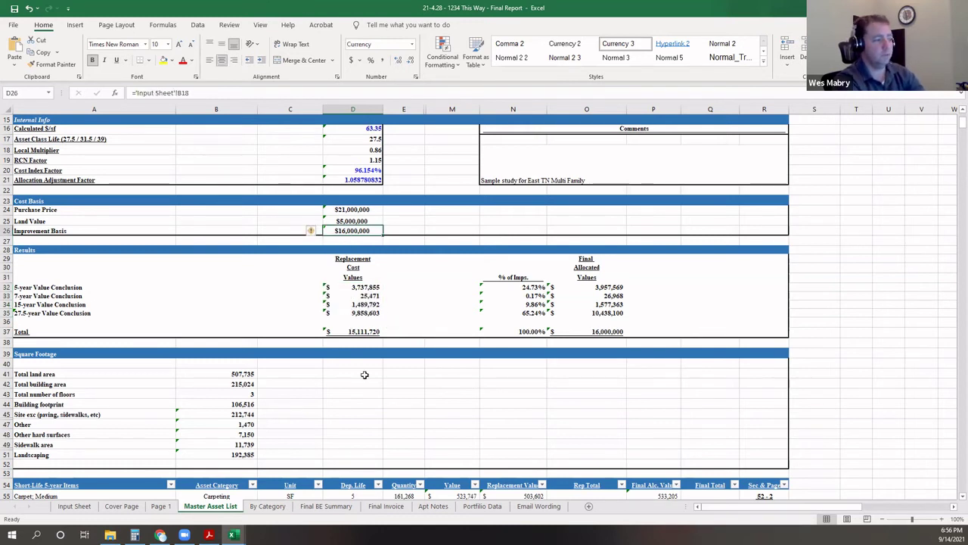
left_click_drag(371, 288, 371, 318)
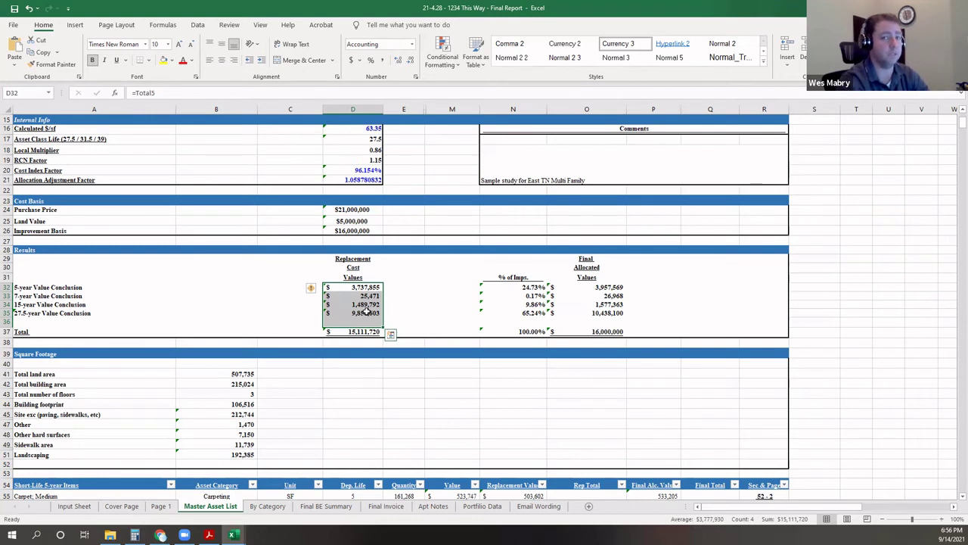
left_click(367, 287)
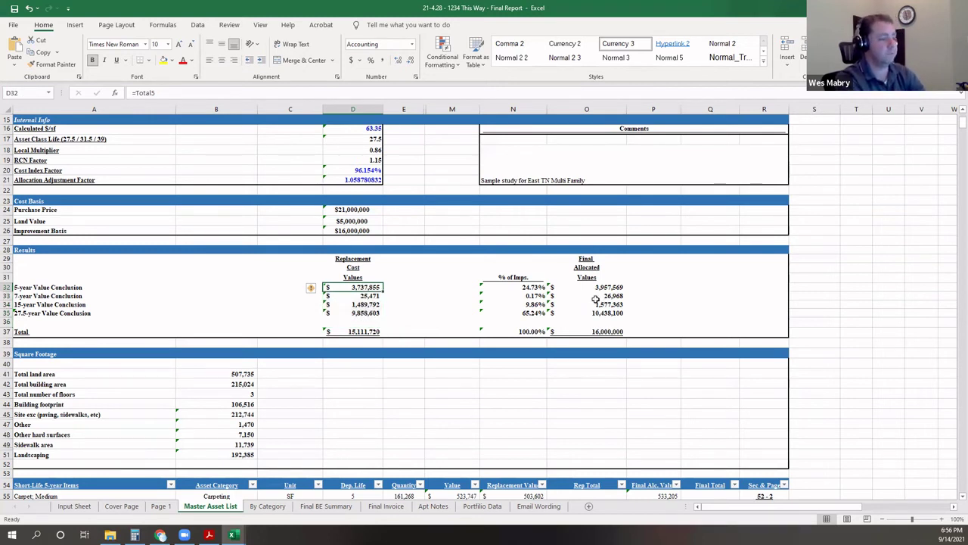
Step: Check the allocation adjustment factor's formula and relate it to the 5-year replacement cost and final allocated value
left_click(340, 180)
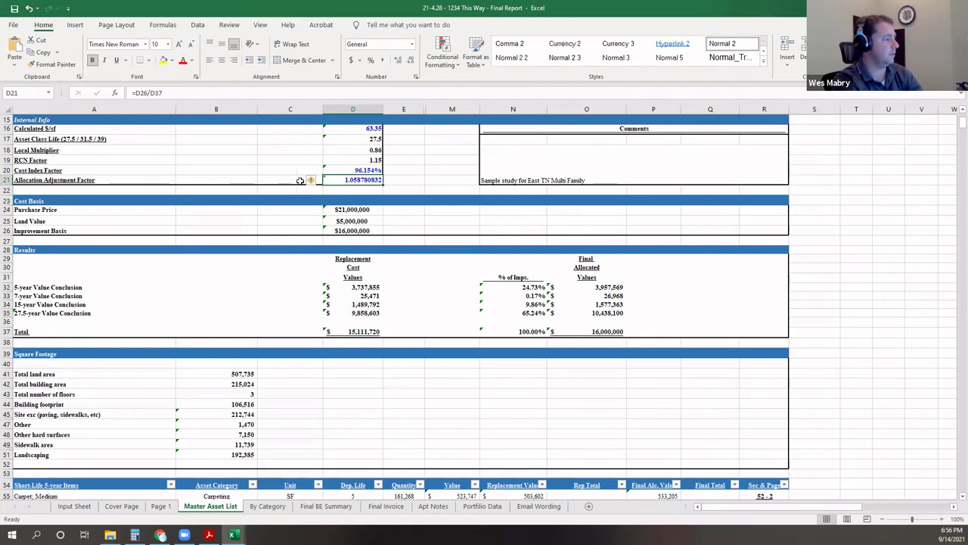
key("shift+Left")
key("shift+Left")
key("shift+Right")
left_click(354, 179)
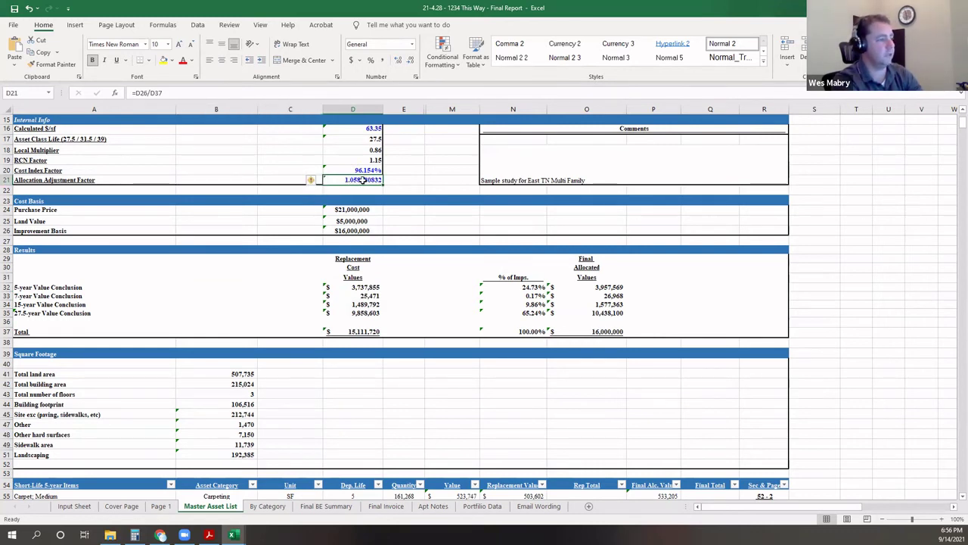
left_click(373, 288)
left_click(611, 288)
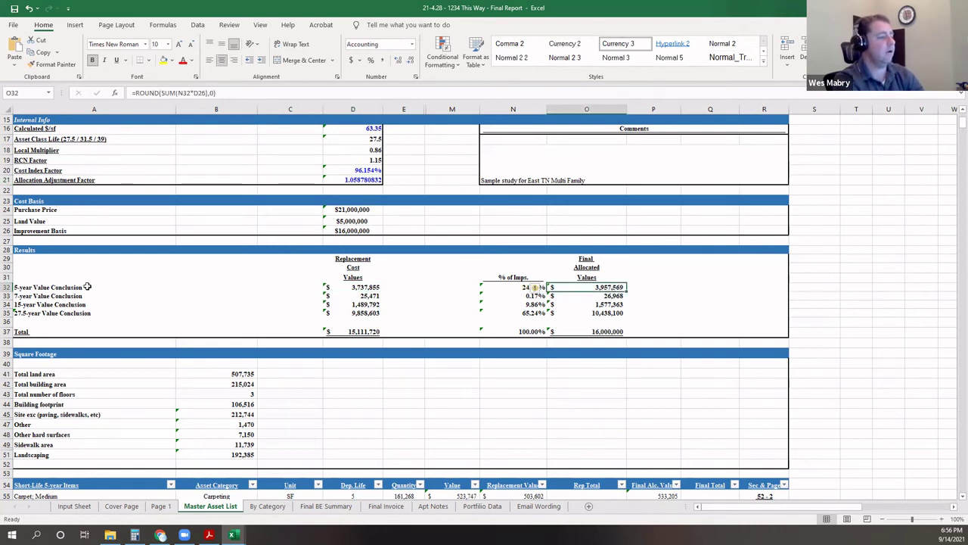
Step: Compare the class values and totals in the Replacement Cost Values column with those in the Final Allocated Values column
left_click_drag(374, 293, 371, 317)
left_click(365, 333)
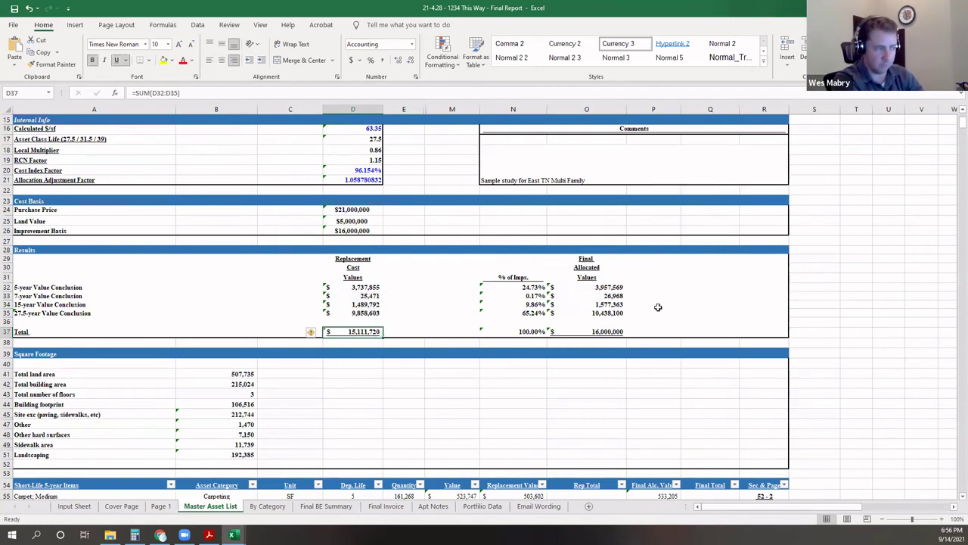
left_click_drag(617, 287, 613, 313)
left_click(606, 331)
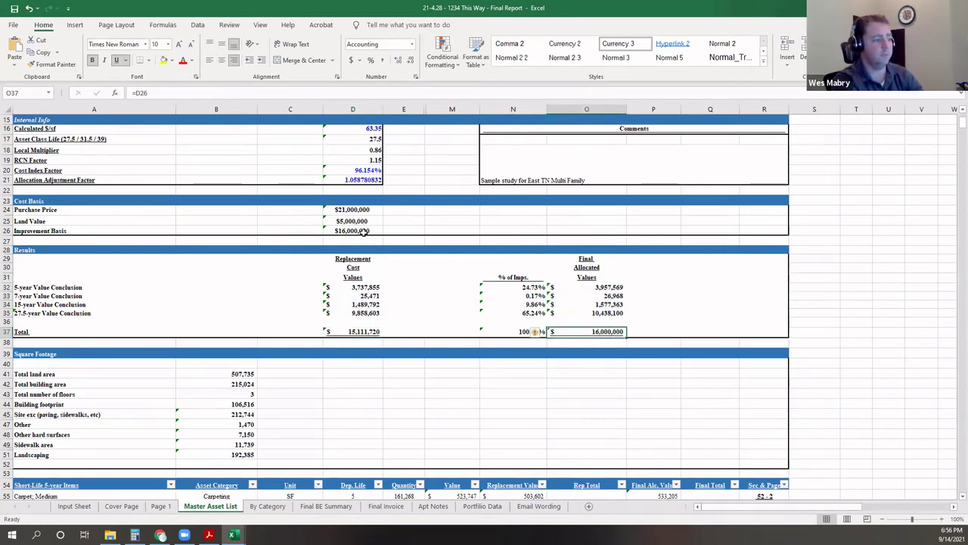
left_click_drag(604, 288, 607, 313)
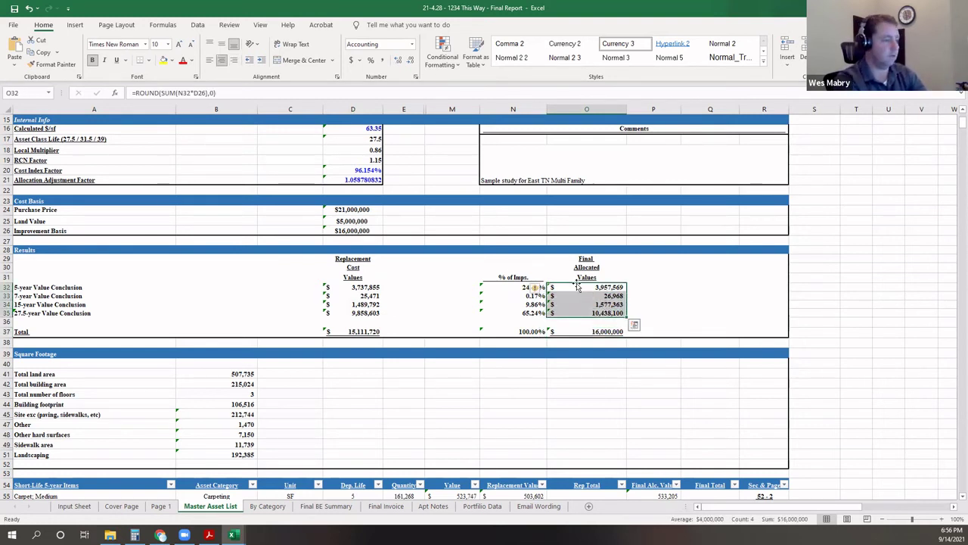
left_click_drag(366, 289, 367, 310)
left_click(630, 303)
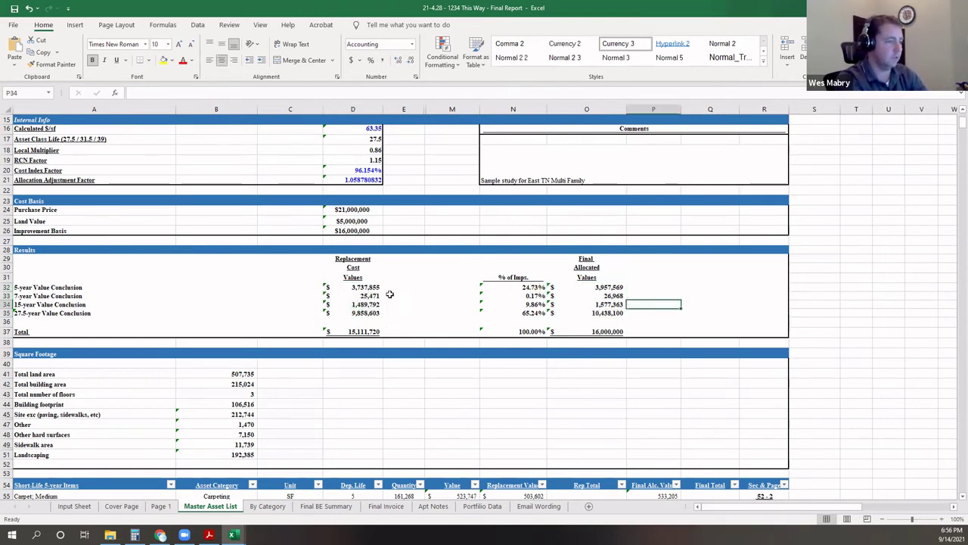
left_click(582, 286)
Step: Review the Square Footage section's areas, from total land area to landscaping
scroll(216, 319, "down", 2)
scroll(220, 323, "down", 3)
scroll(279, 318, "down", 1)
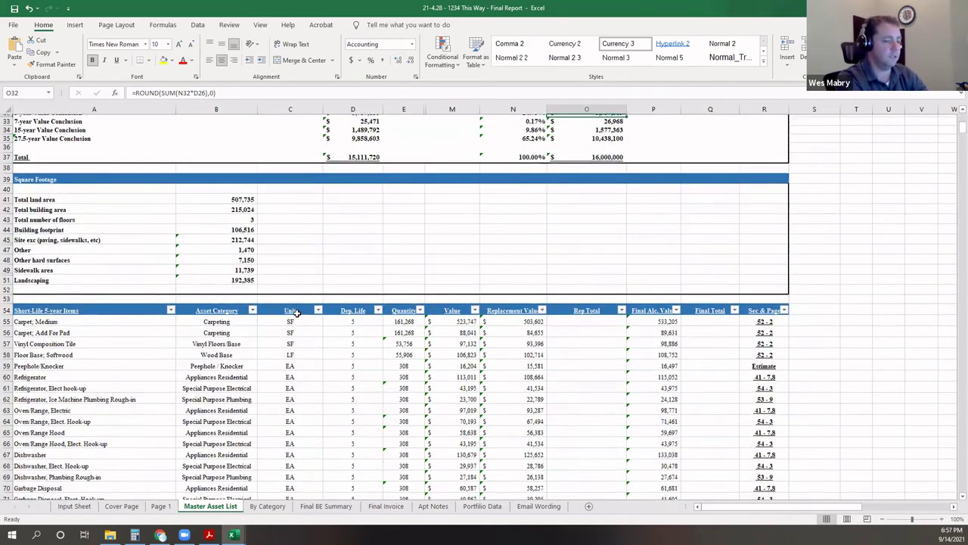
left_click_drag(223, 199, 224, 277)
Step: Examine the quantity, value and replacement value of the carpet and vinyl tile entries among the short-life 5-year items
scroll(224, 277, "down", 4)
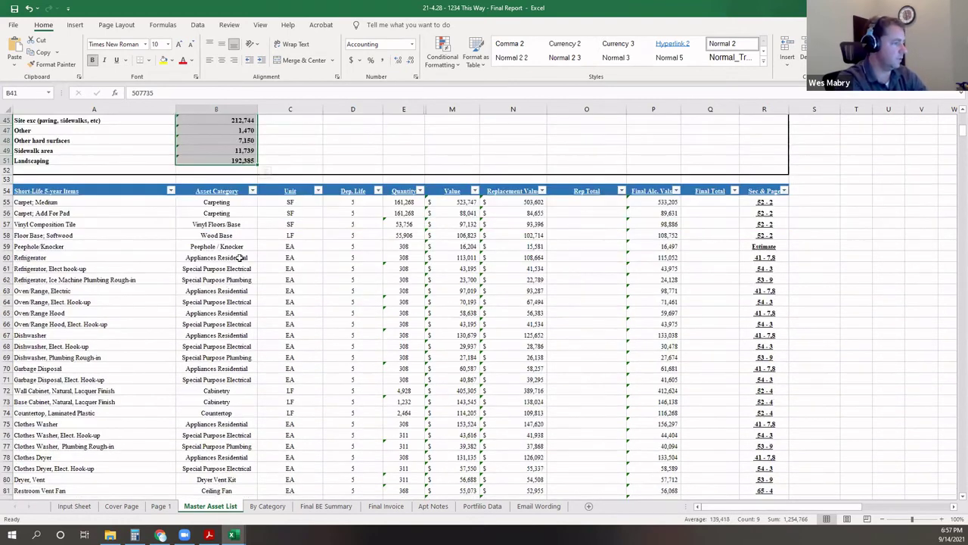
left_click_drag(404, 203, 405, 215)
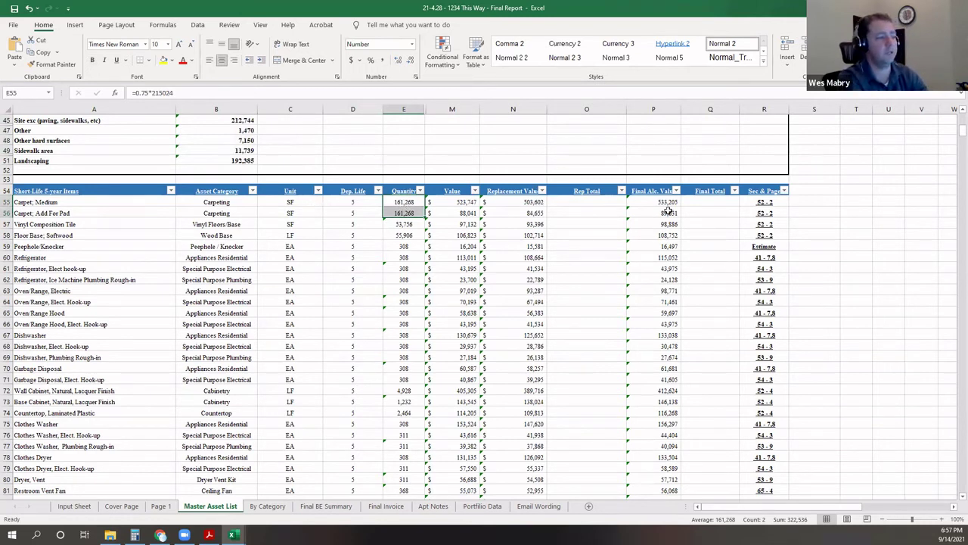
left_click(461, 202)
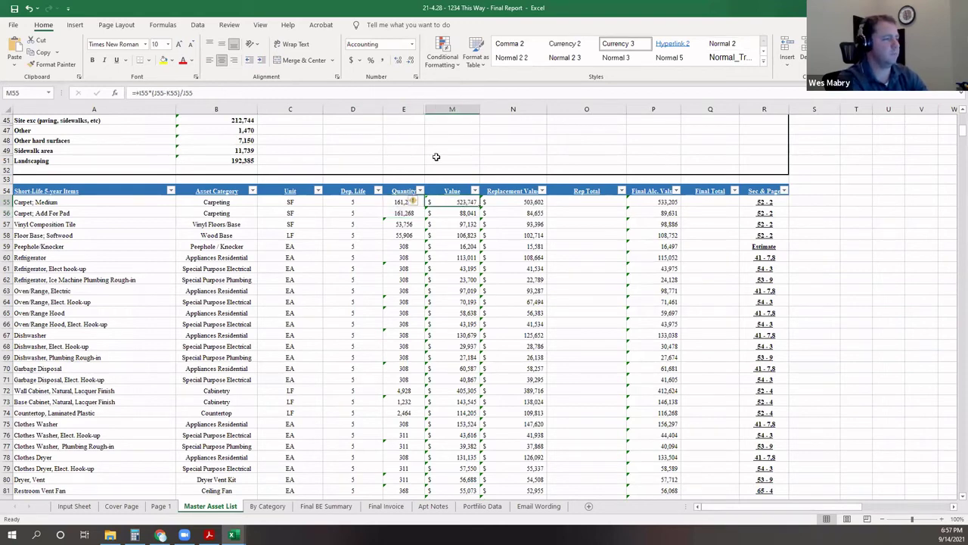
left_click_drag(404, 110, 456, 110)
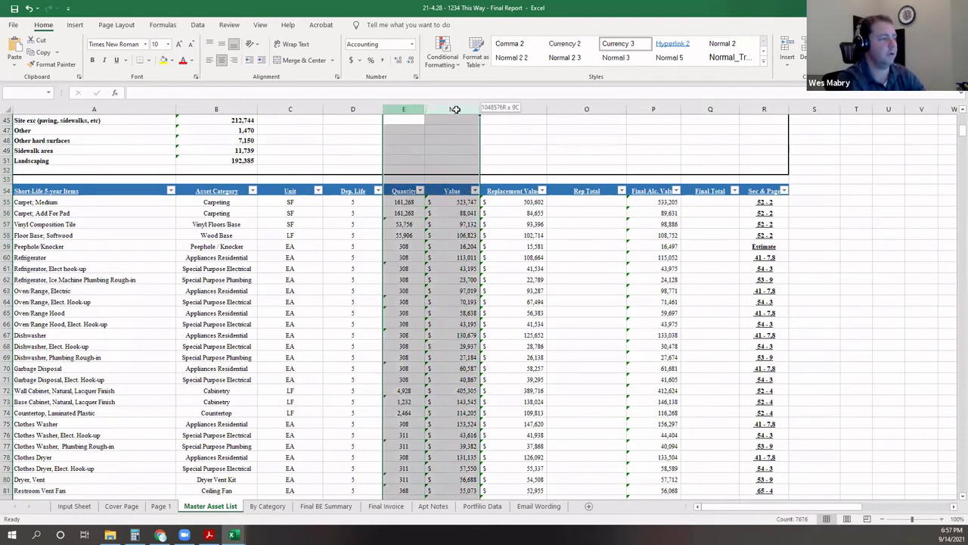
left_click(422, 159)
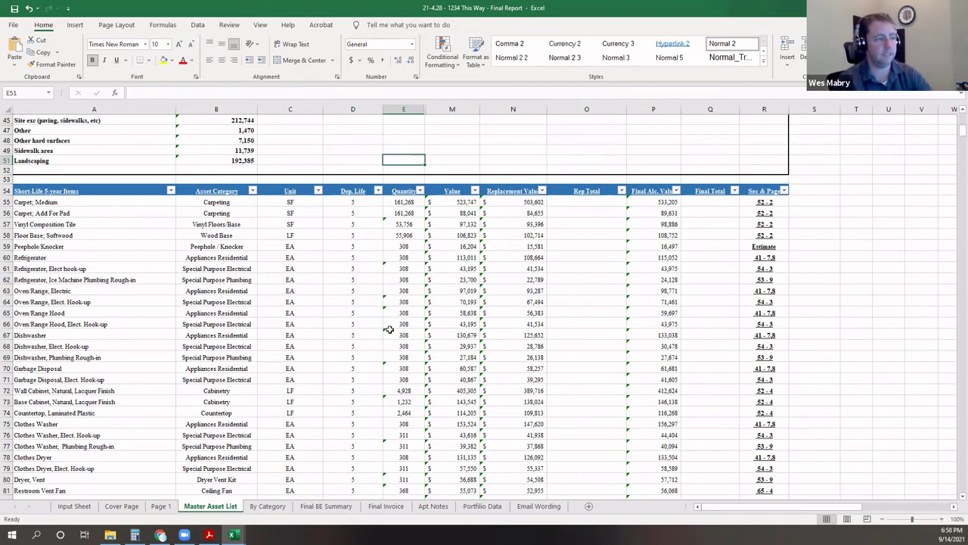
left_click_drag(533, 202, 533, 223)
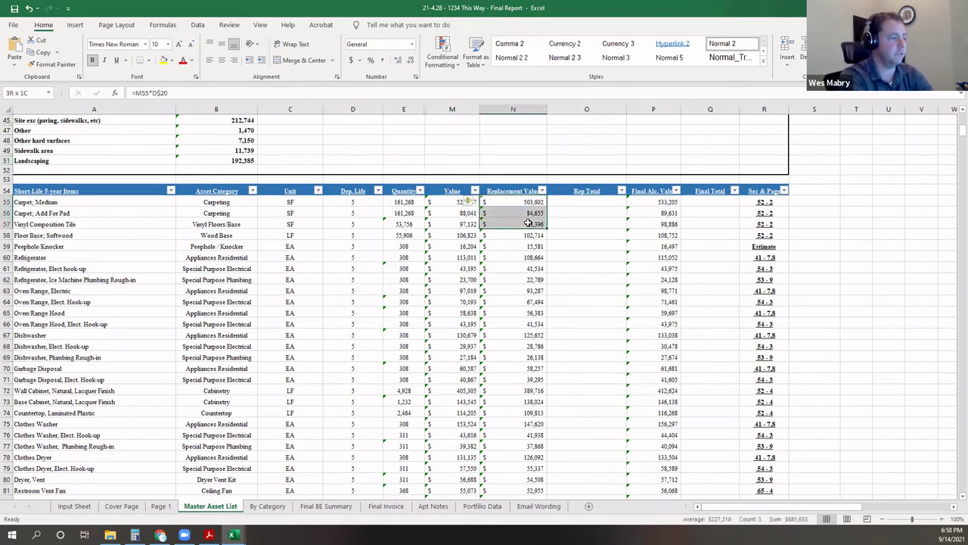
key("ctrl+v")
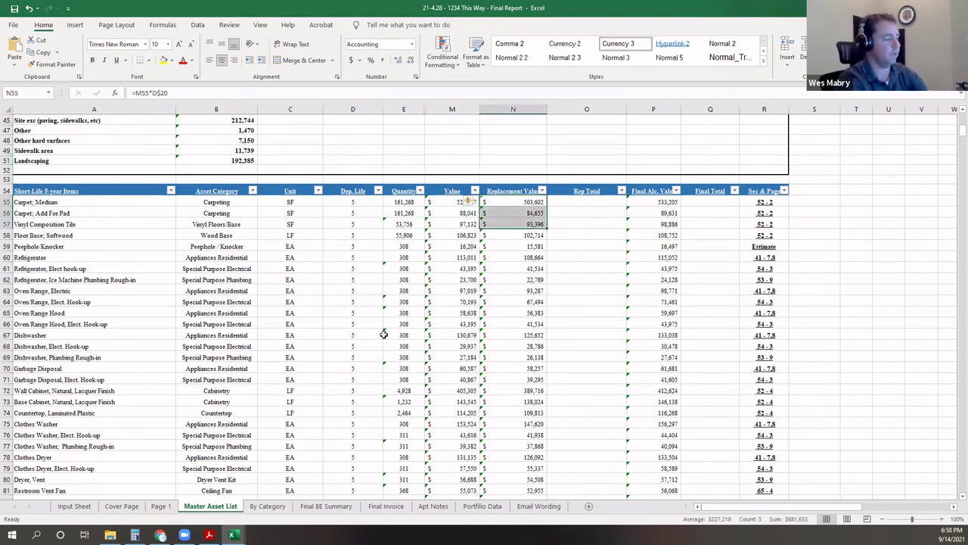
Step: Review the remaining short-life 5-year items, including the appliances with their hook-ups and the telephone and computer wiring
scroll(388, 335, "down", 2)
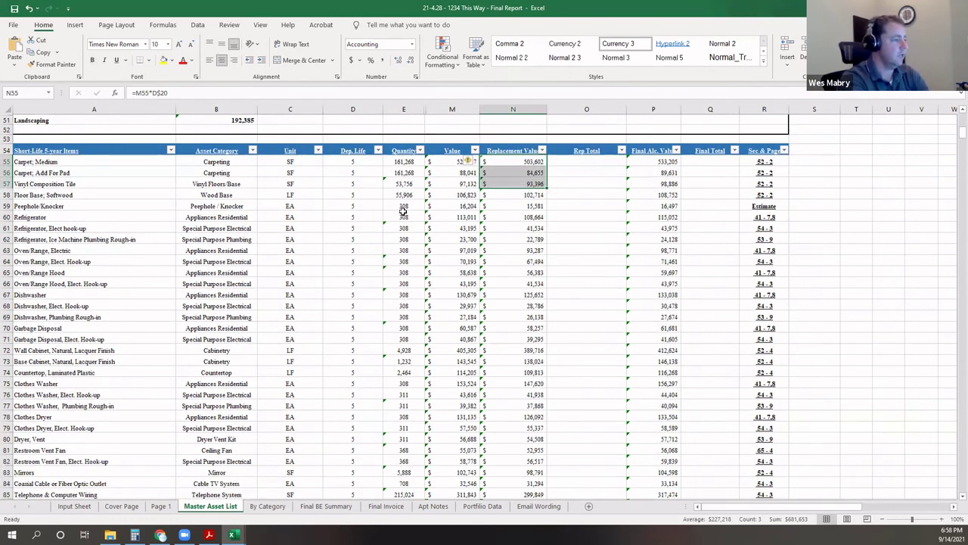
left_click_drag(404, 212, 404, 310)
left_click(55, 252)
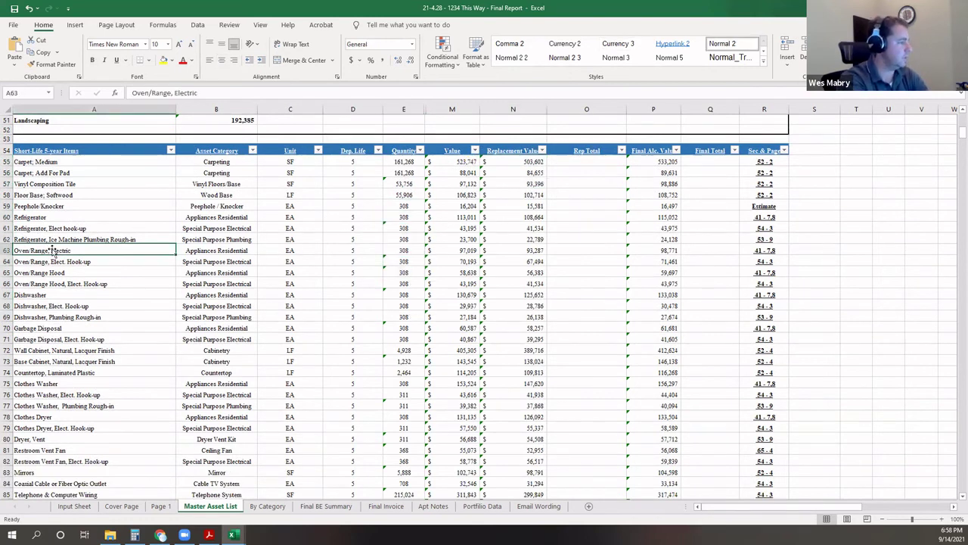
left_click(87, 285)
left_click_drag(91, 286, 100, 311)
left_click(102, 316)
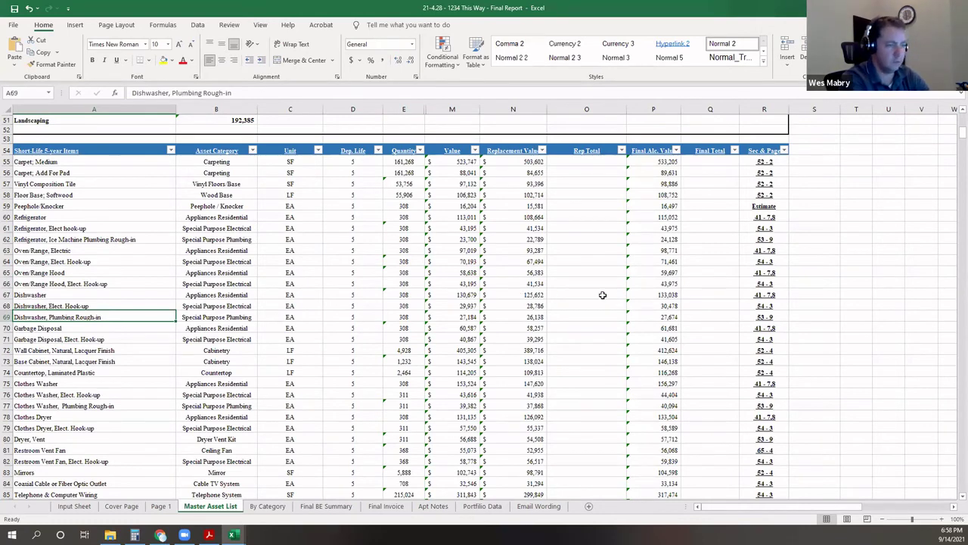
scroll(273, 309, "down", 3)
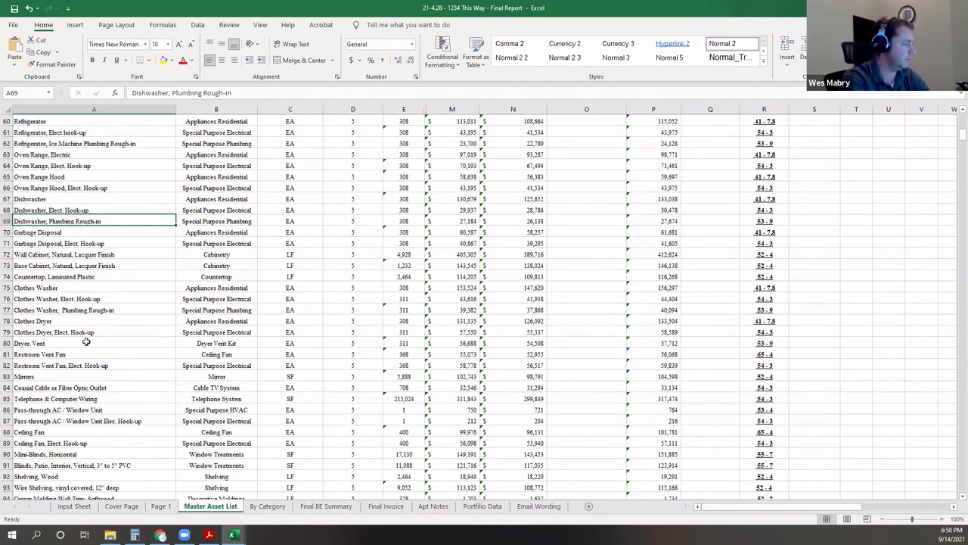
scroll(87, 342, "down", 5)
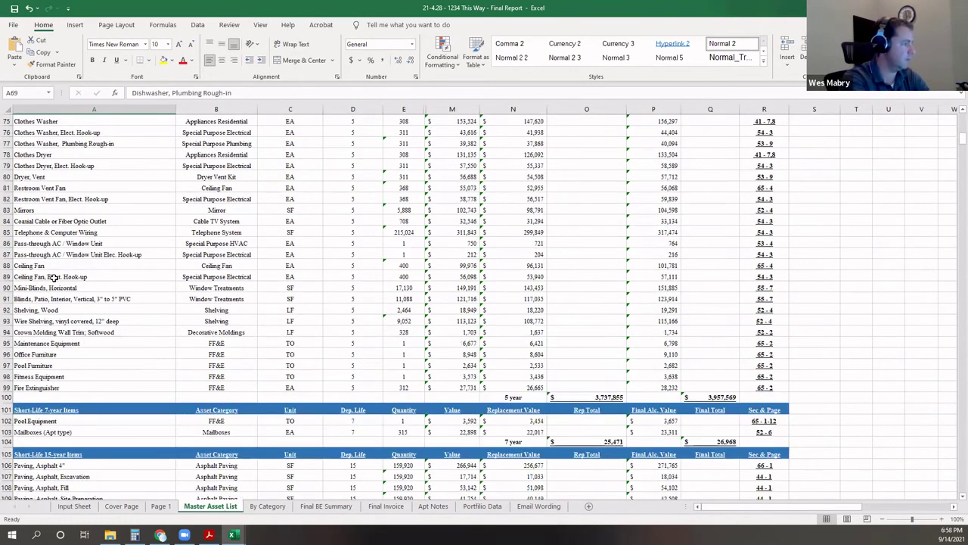
left_click(6, 233)
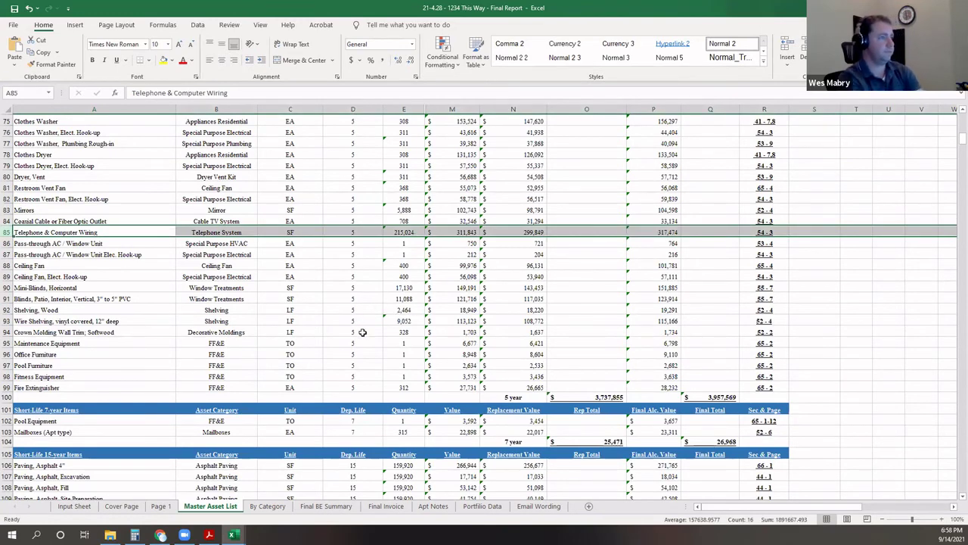
Step: Examine the asphalt and concrete paving entries in the short-life 15-year items
scroll(302, 304, "down", 11)
scroll(45, 184, "up", 1)
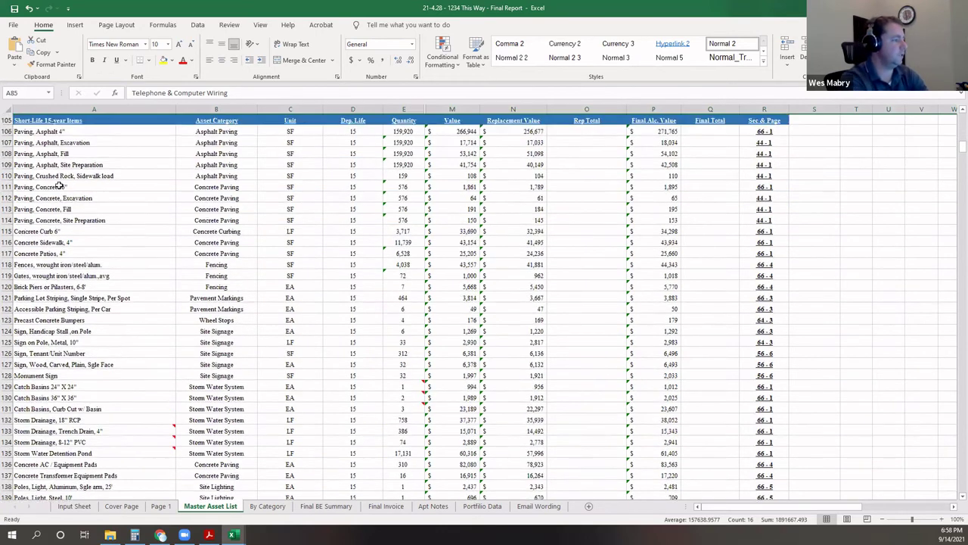
left_click_drag(6, 133, 6, 228)
left_click(5, 199)
scroll(257, 371, "down", 1)
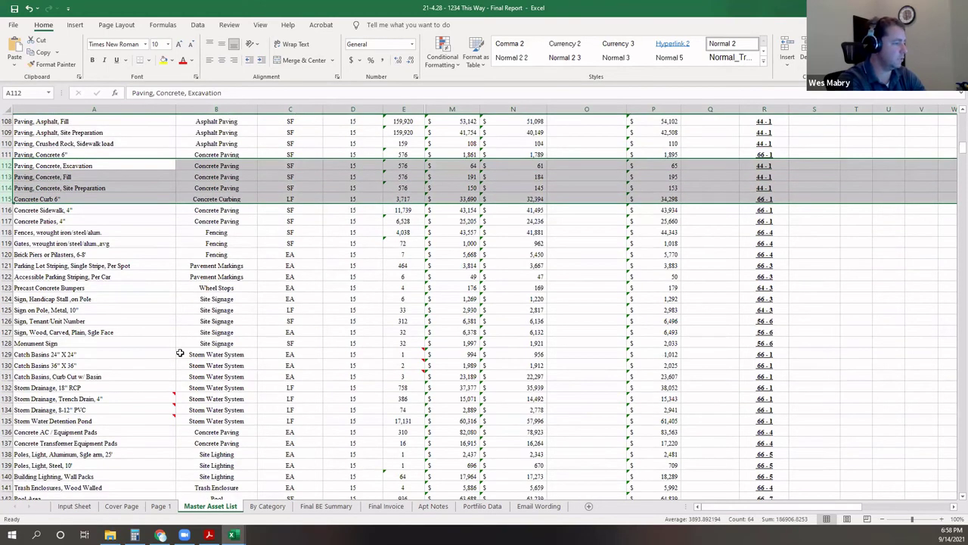
Step: Examine the storm water system entries, from catch basins to detention pond, and their final allocated values
left_click(180, 352)
left_click_drag(8, 354, 12, 421)
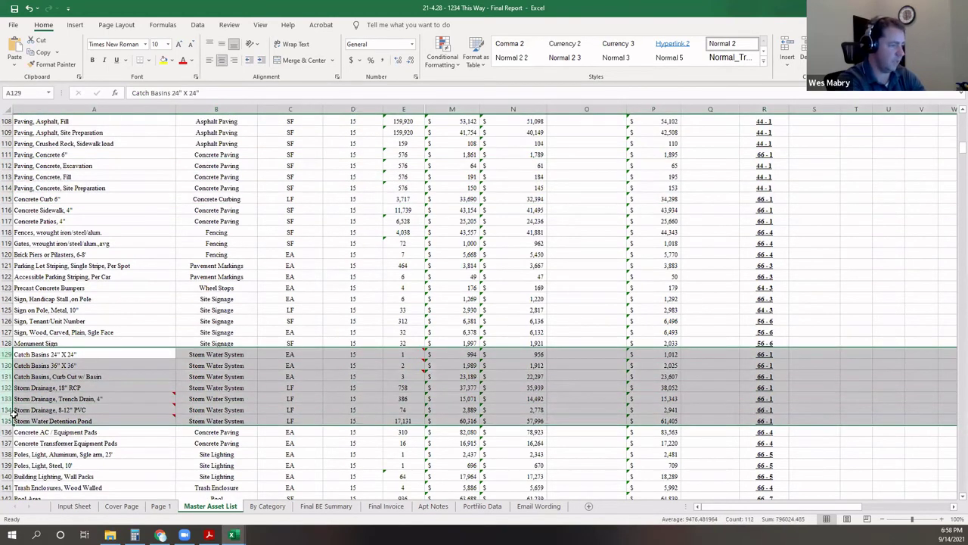
left_click(671, 355)
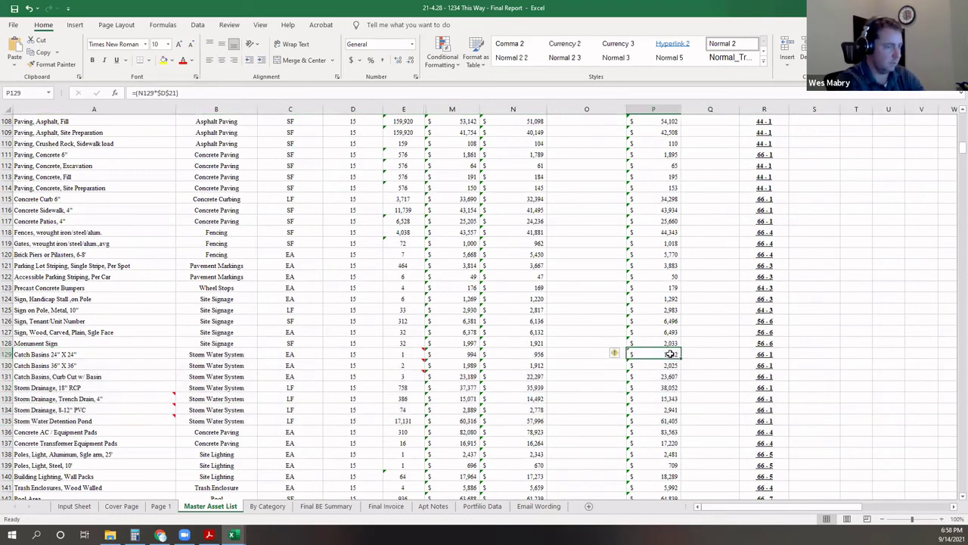
left_click_drag(670, 354, 671, 421)
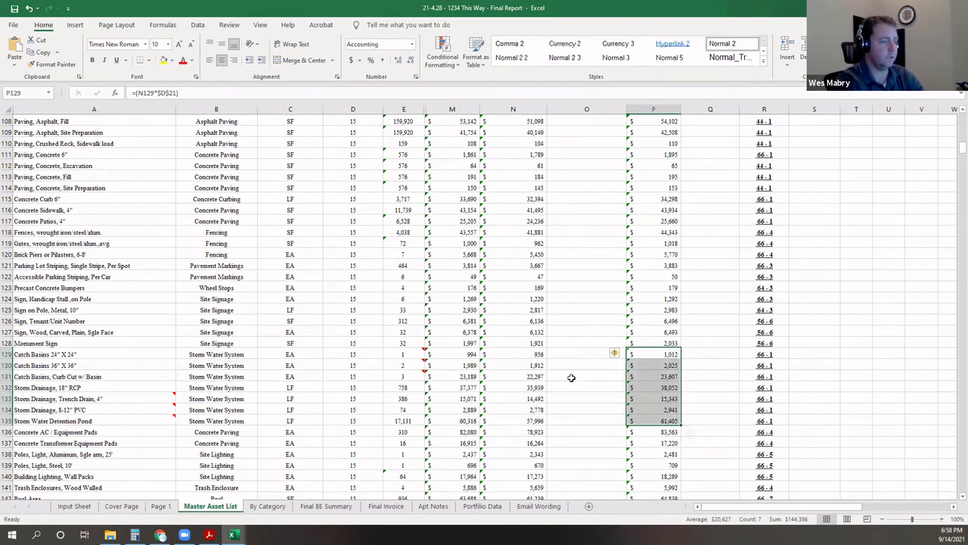
Step: Check the final allocated values of the pool area and decking, and view the 27.5-year depreciable basis items
scroll(318, 340, "down", 6)
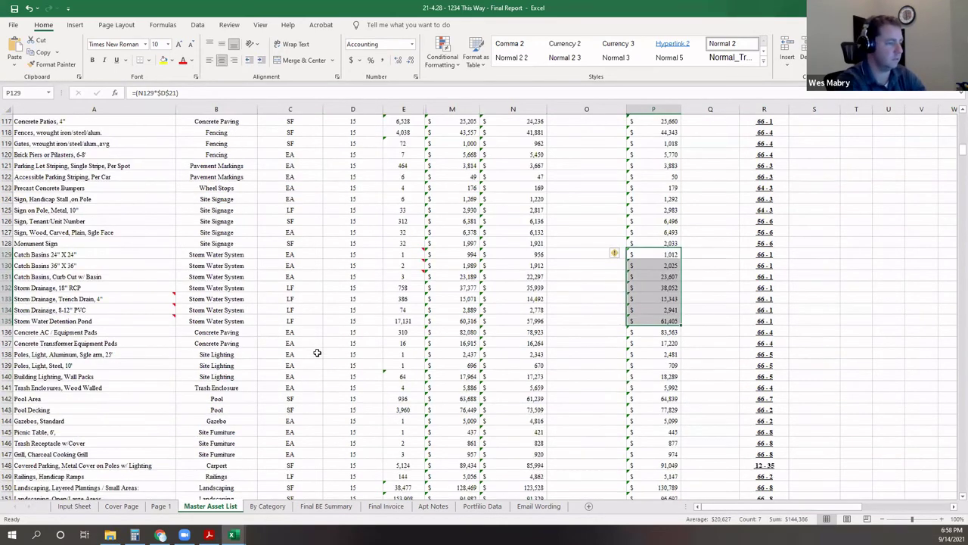
scroll(362, 319, "down", 1)
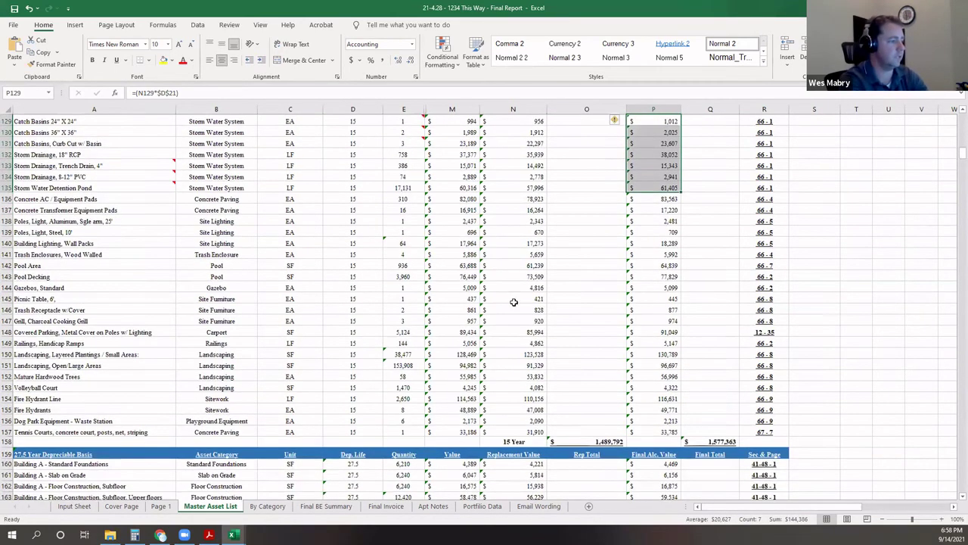
left_click_drag(658, 266, 661, 276)
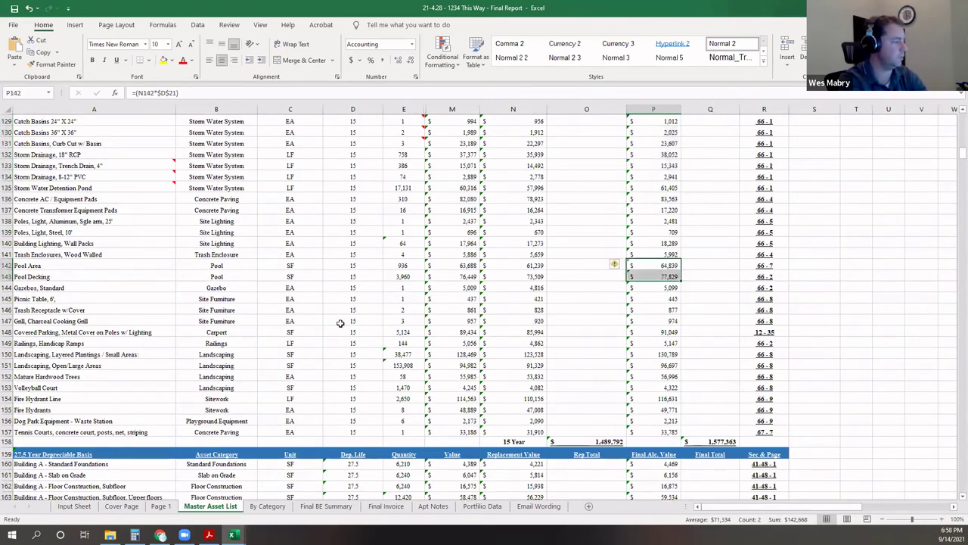
scroll(332, 320, "down", 8)
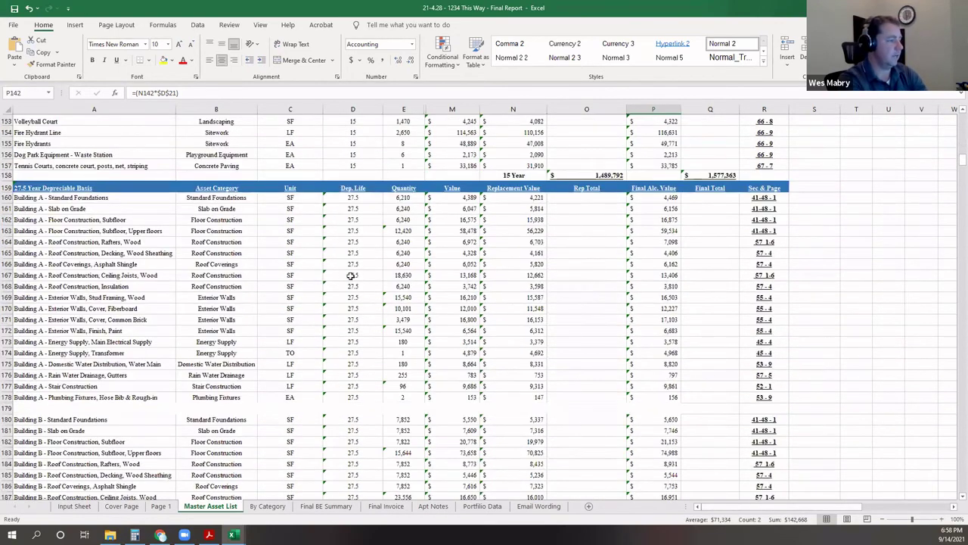
Step: Review the 27.5-year depreciable basis items building by building, from Building A's foundations and floor construction down to the Clubhouse
left_click(220, 198)
left_click(231, 210)
left_click(234, 219)
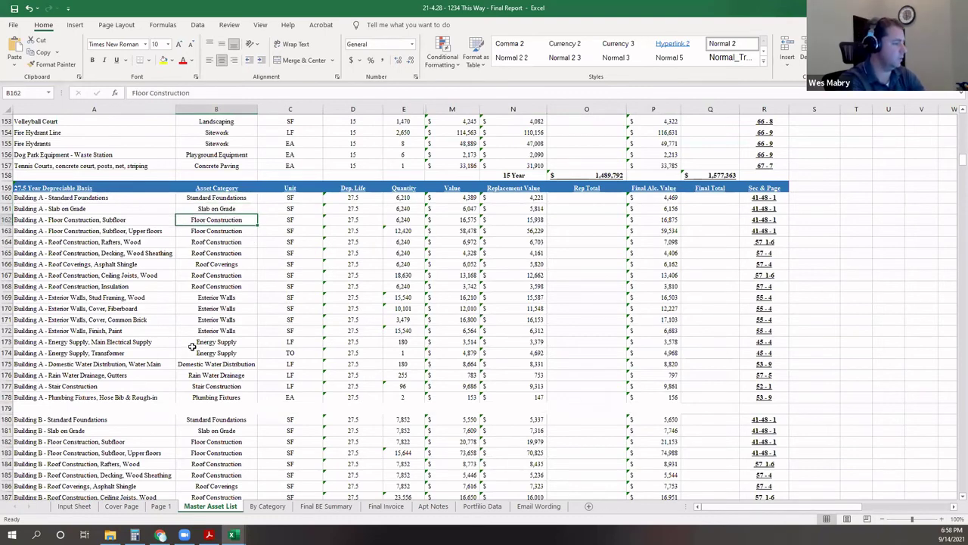
scroll(192, 346, "down", 7)
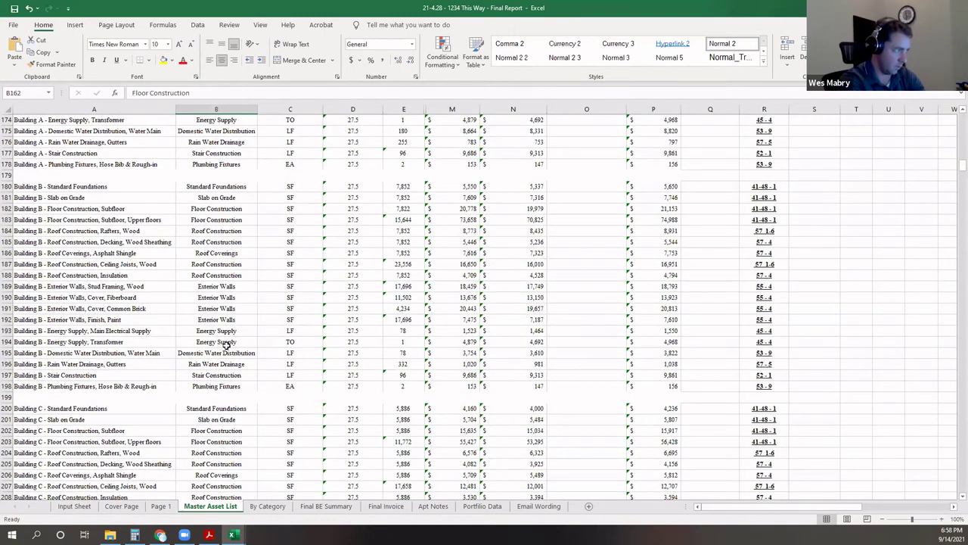
scroll(227, 343, "down", 20)
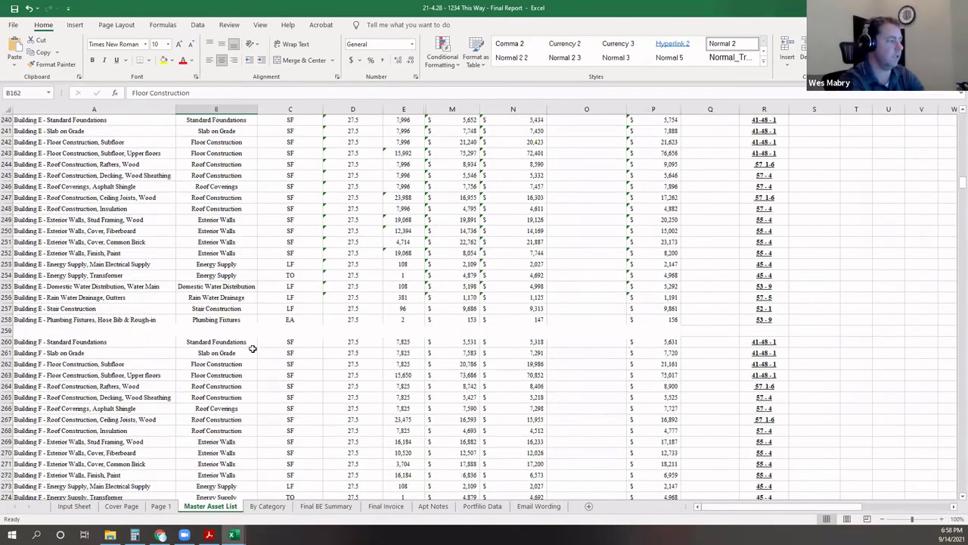
scroll(251, 348, "down", 20)
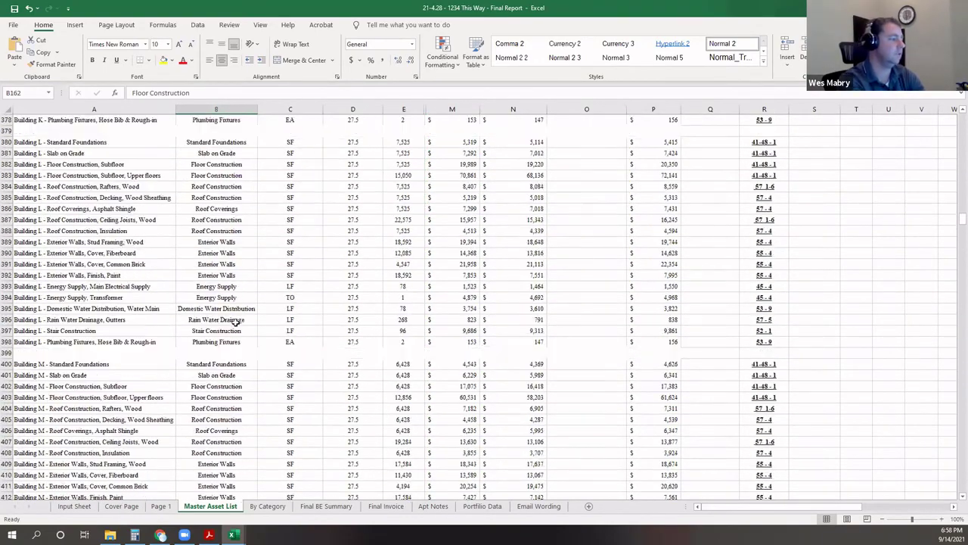
scroll(235, 322, "down", 20)
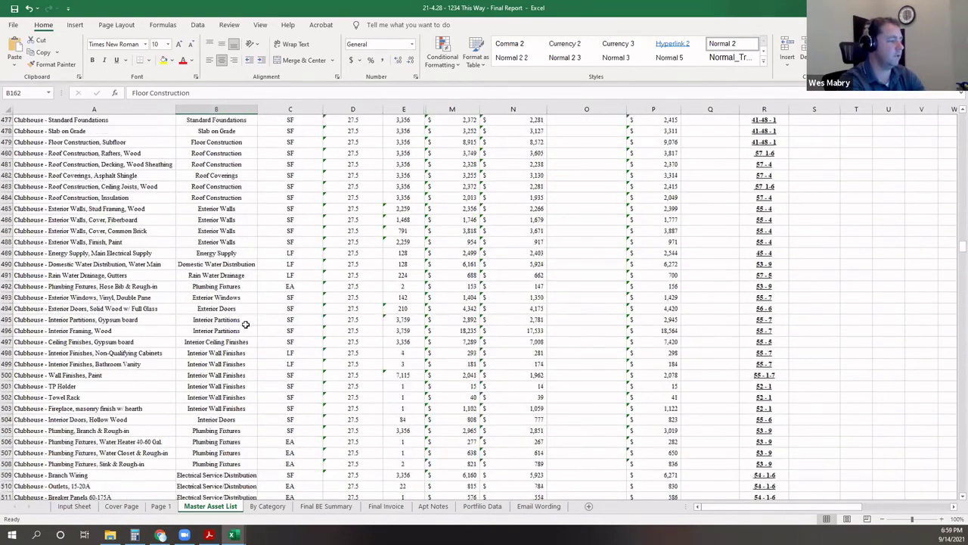
Step: Review the 27.5-year items of the Clubhouse, Laundry and Model buildings and the A2 and A3 units
scroll(246, 324, "down", 8)
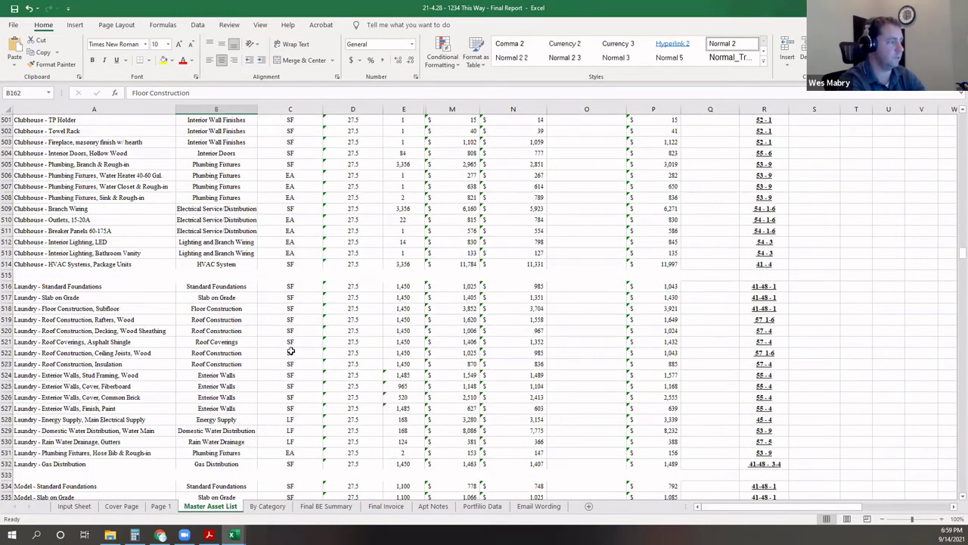
scroll(279, 340, "up", 7)
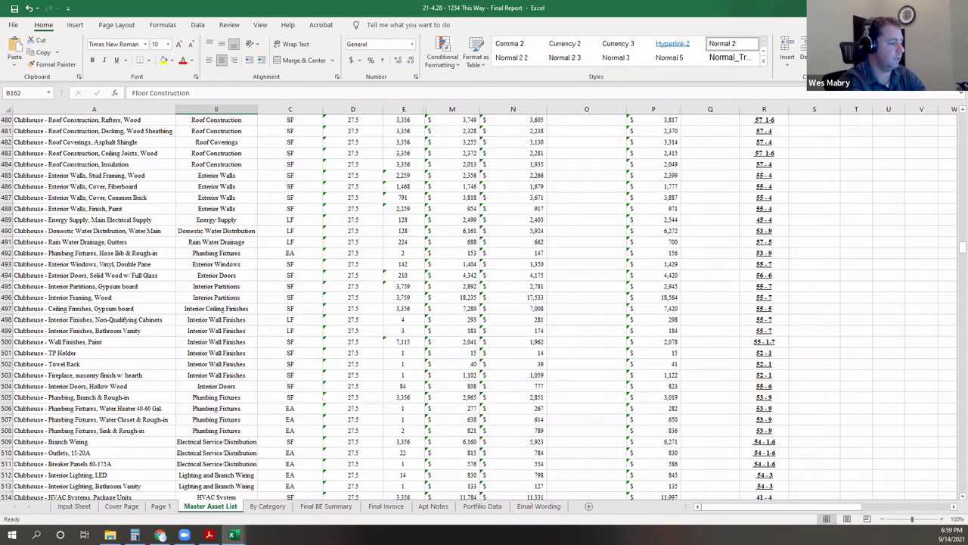
scroll(575, 331, "down", 12)
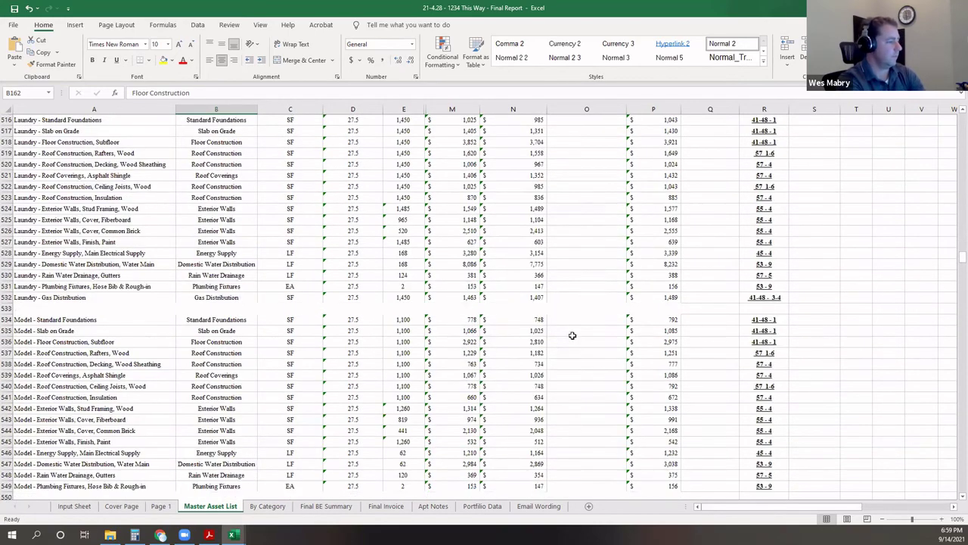
scroll(575, 330, "down", 20)
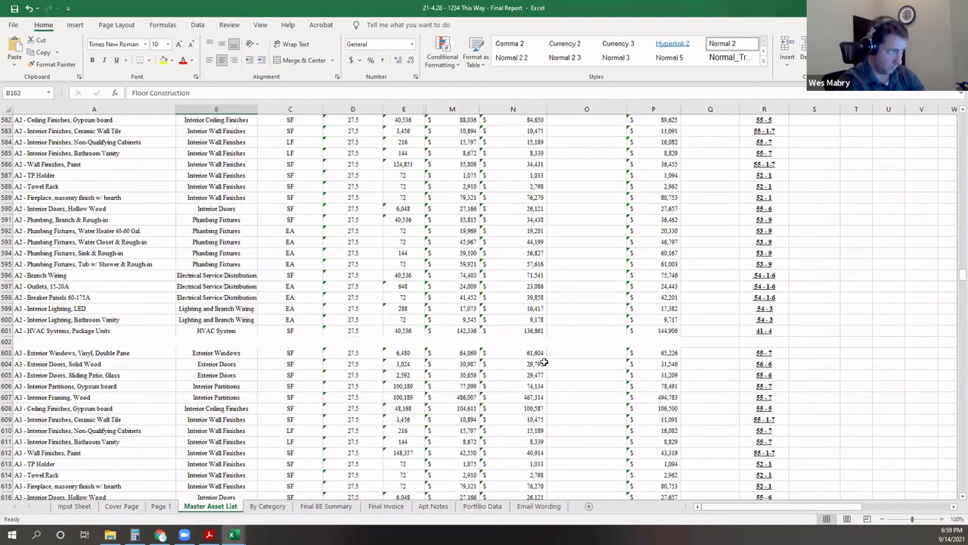
Step: Glance at the By Category sheet, then examine the asset categories of the refrigerator and oven/range entries in the Master Asset List
left_click(267, 506)
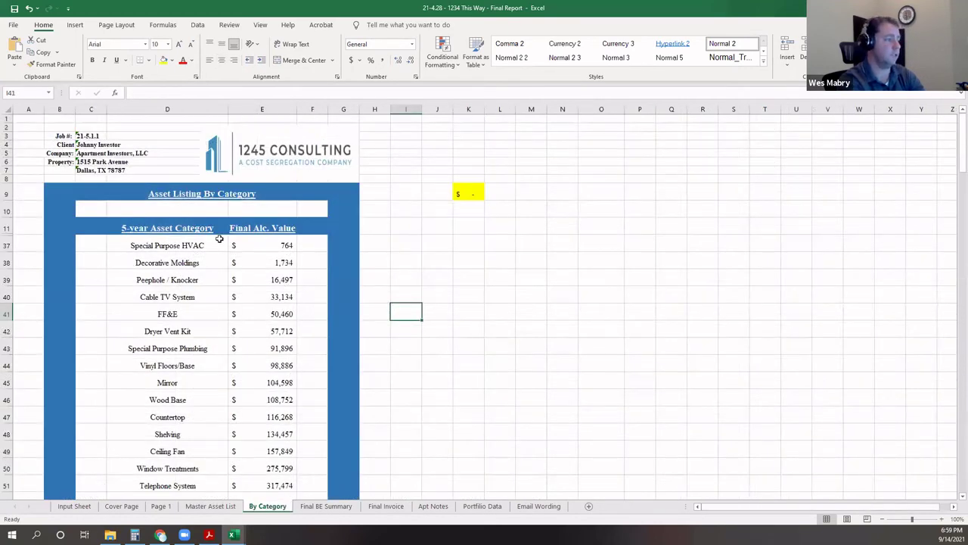
left_click(213, 506)
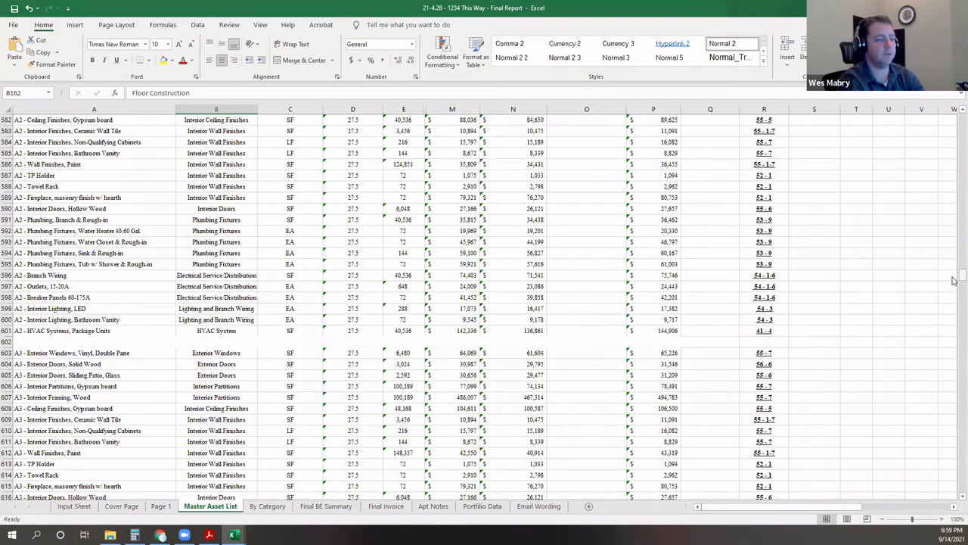
left_click_drag(961, 277, 961, 141)
scroll(433, 247, "up", 13)
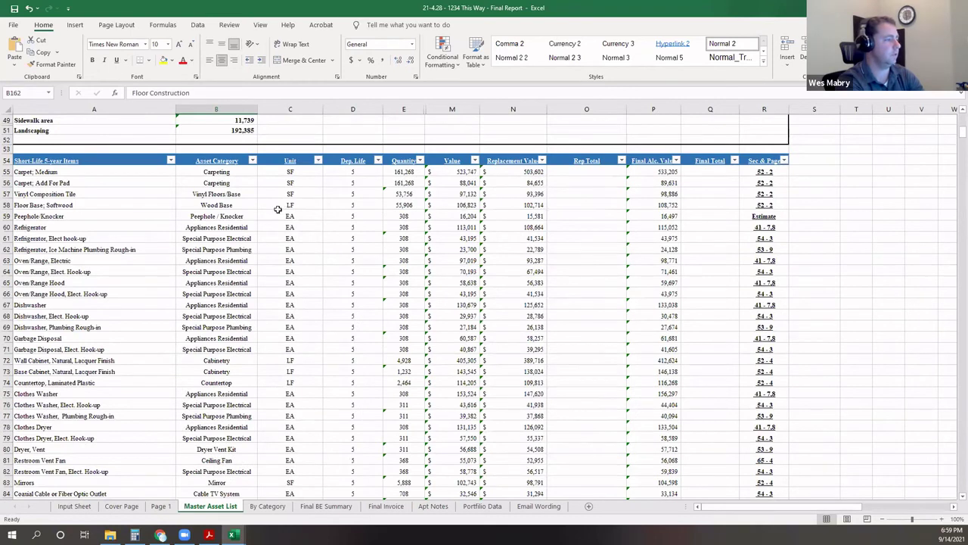
left_click(227, 183)
left_click(241, 228)
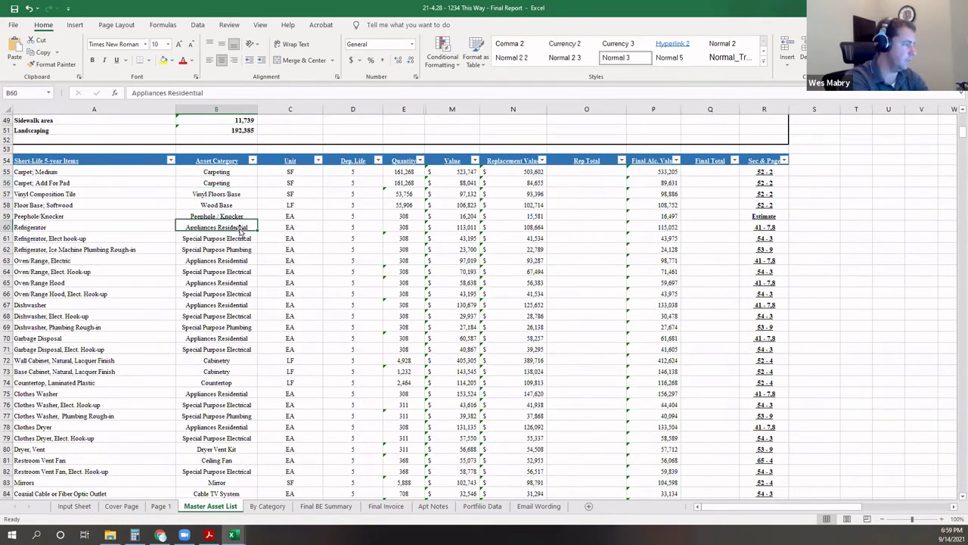
left_click(6, 227)
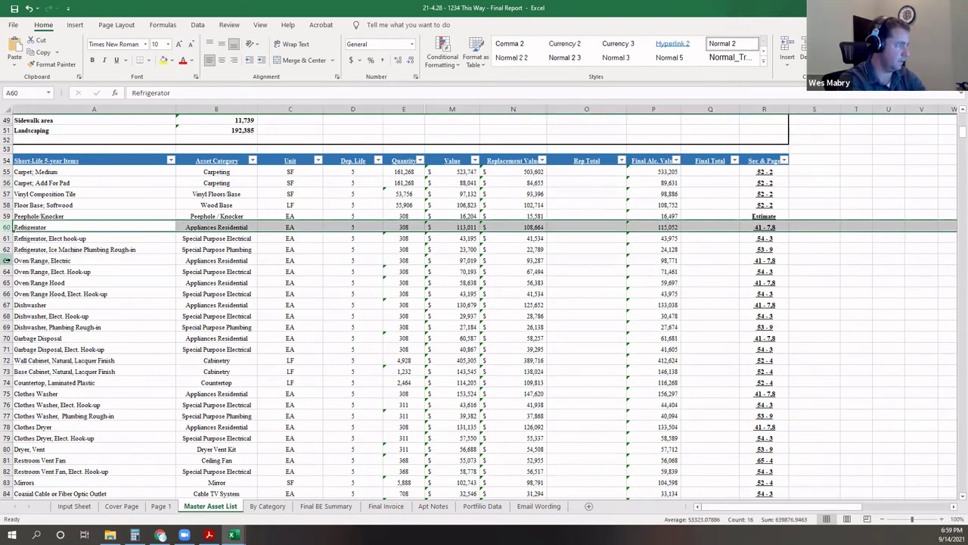
left_click(6, 250)
left_click(6, 282)
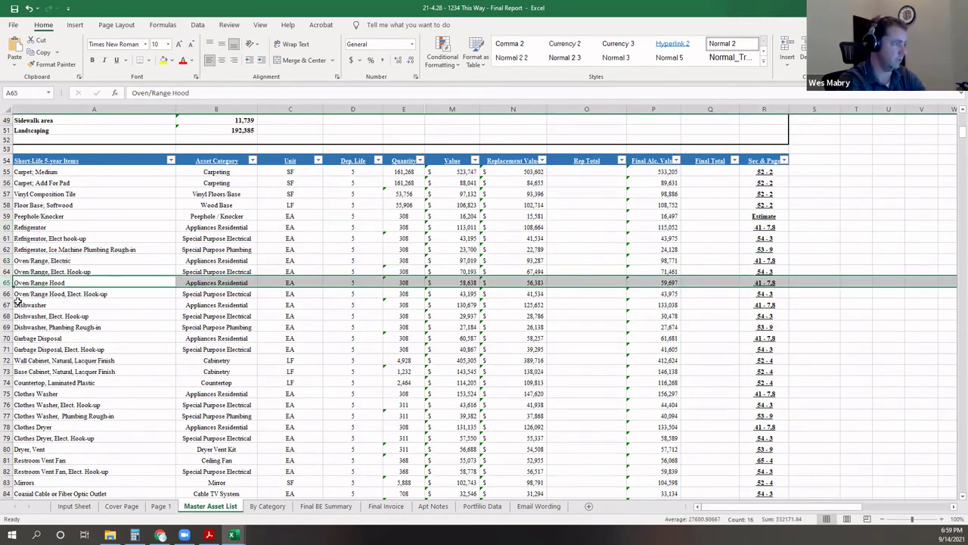
Step: Examine the Appliances Residential category and its final allocated value in the By Category sheet's 5-year listing
left_click(263, 507)
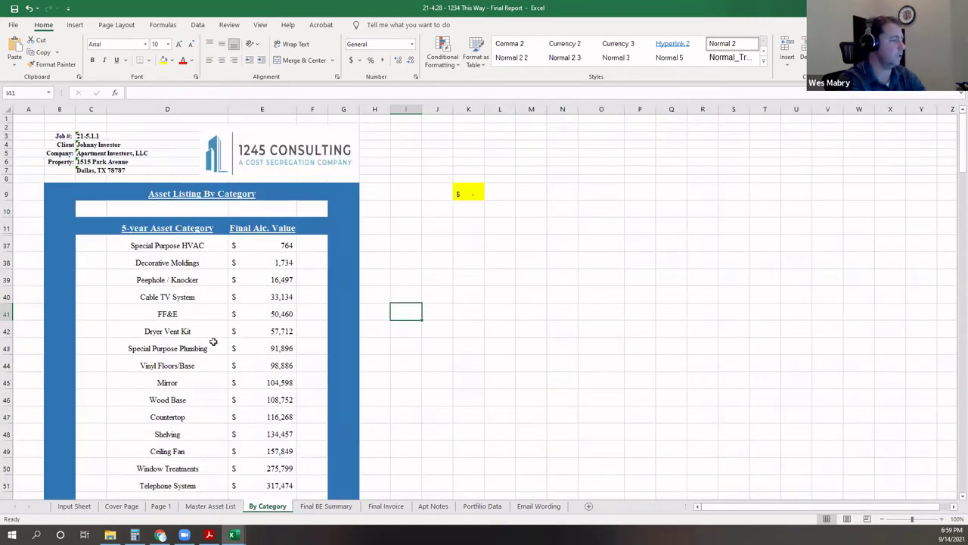
scroll(214, 392, "down", 5)
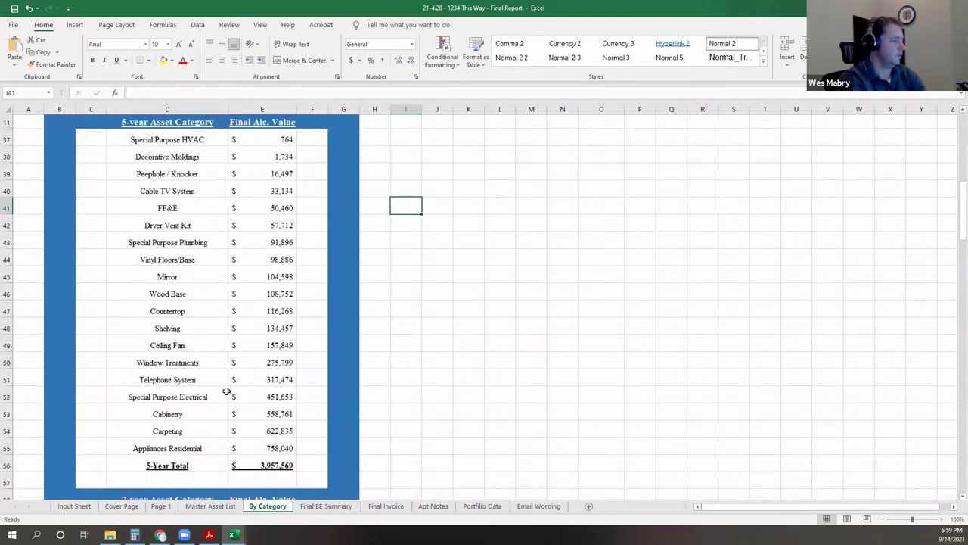
left_click(271, 382)
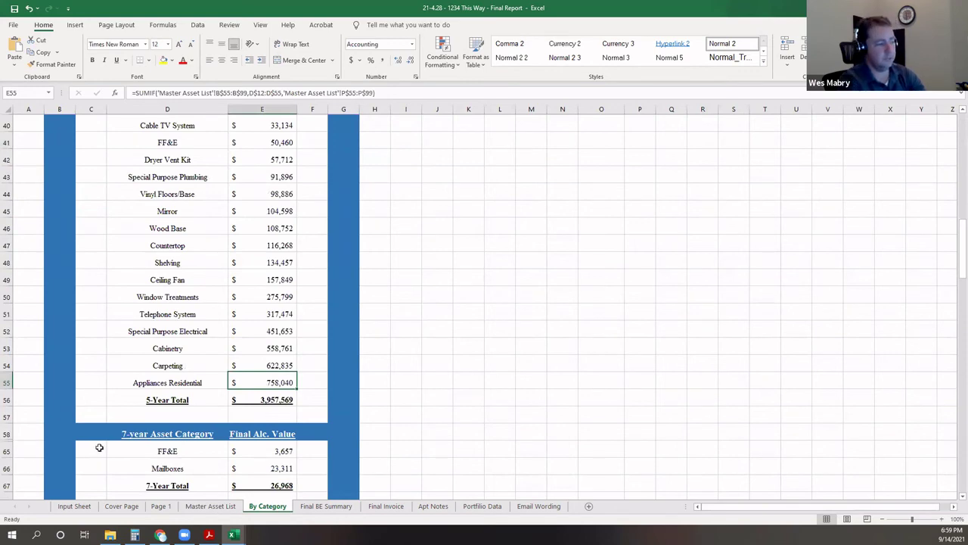
left_click(183, 382)
left_click_drag(183, 382, 233, 376)
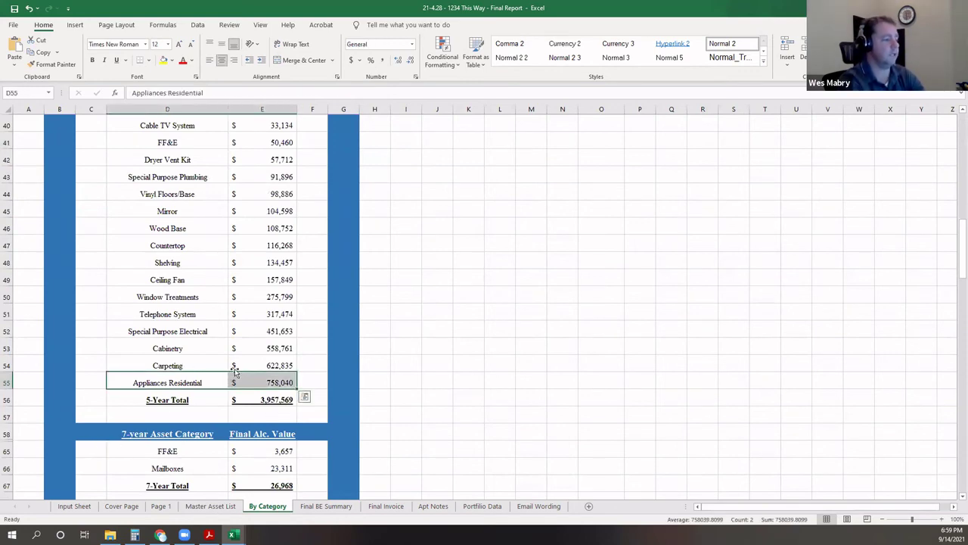
Step: Compare the 5-year total of the category listing with the 5-year final allocated value in the Master Asset List results
scroll(234, 370, "up", 2)
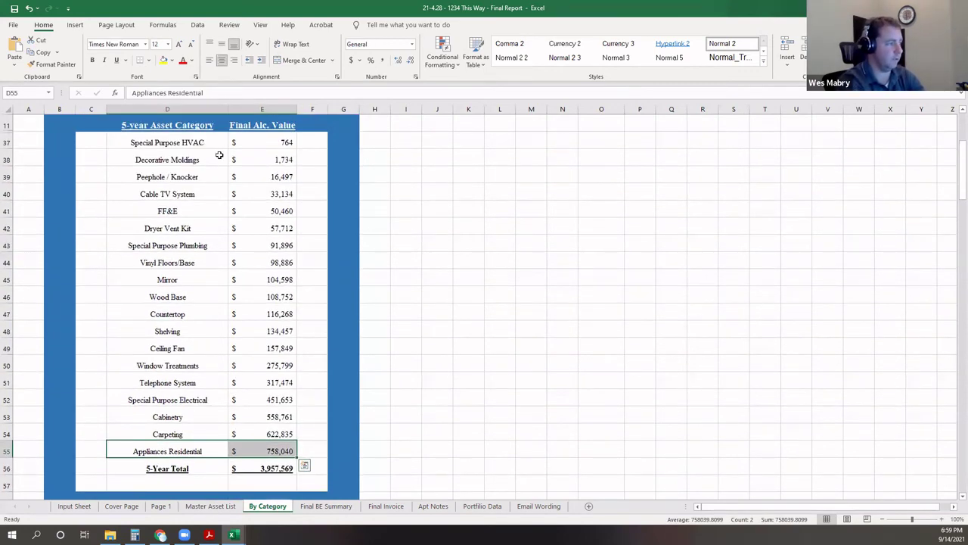
left_click_drag(200, 147, 199, 452)
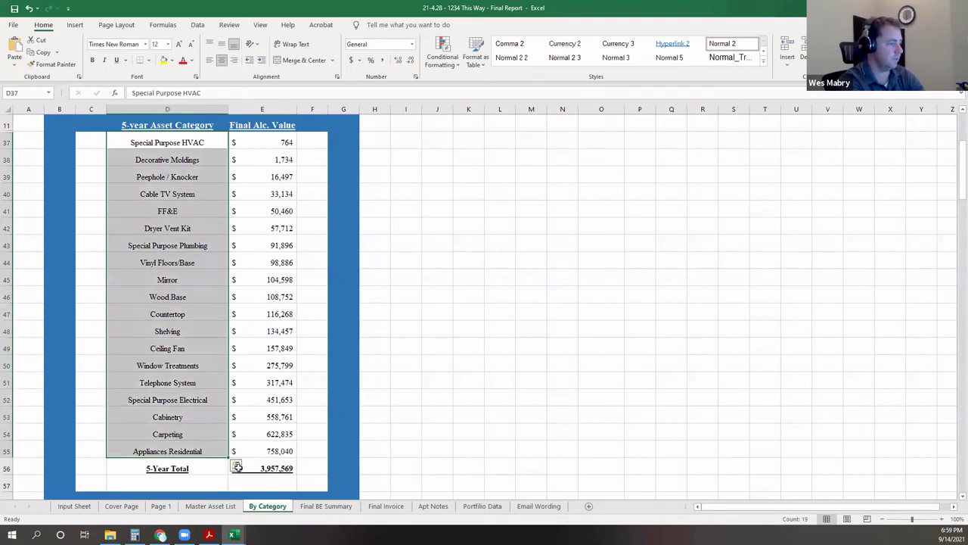
left_click(271, 466)
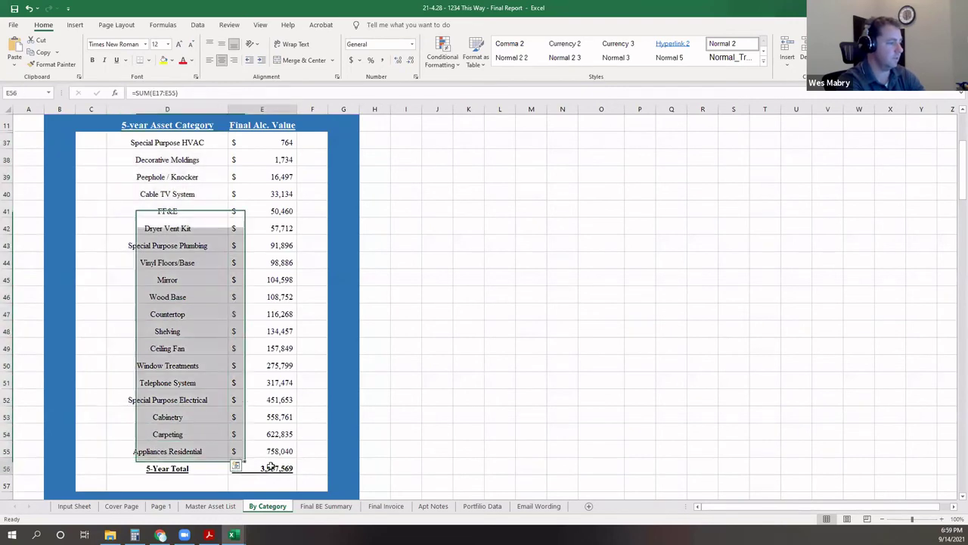
left_click(210, 506)
scroll(734, 233, "up", 5)
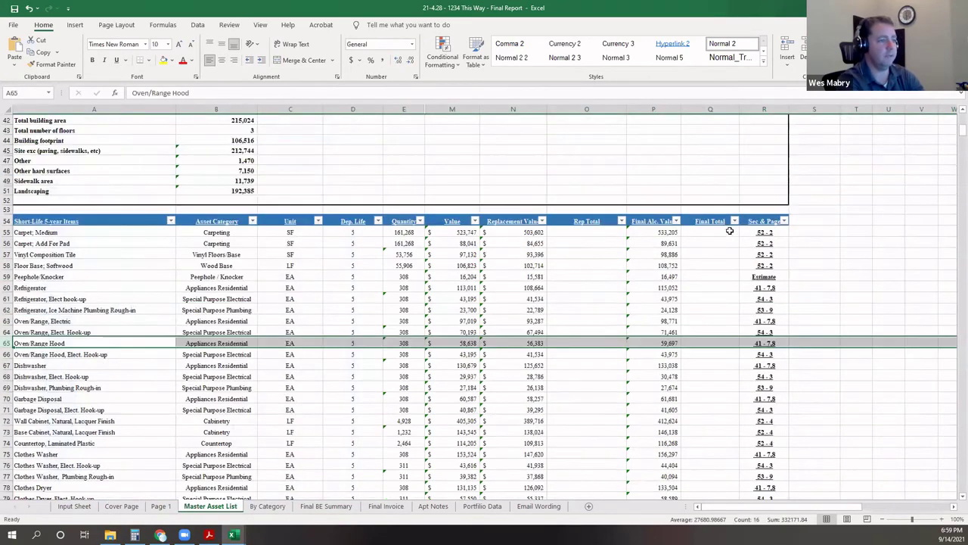
scroll(689, 201, "up", 2)
left_click(613, 167)
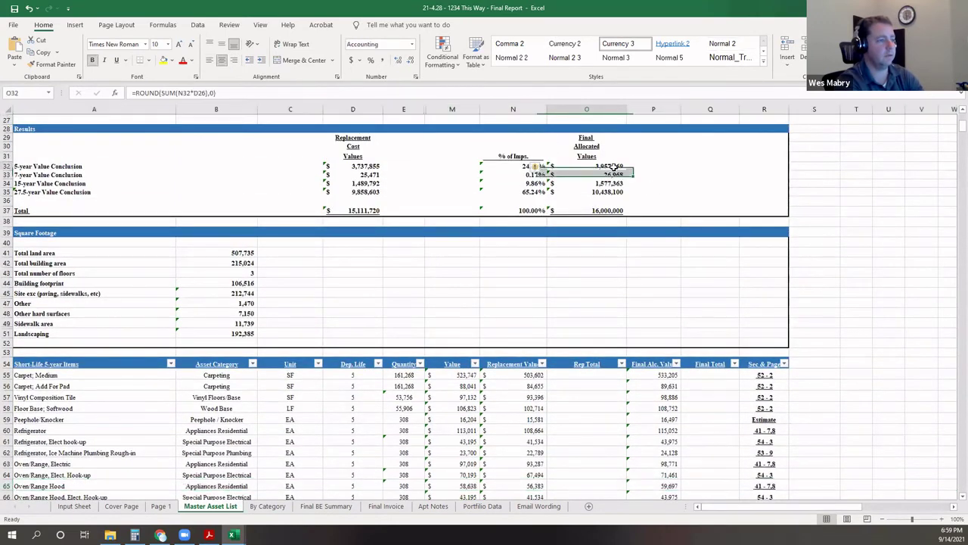
Step: View the rest of the By Category listing through the 27.5-year total and the improvement basis total
left_click(257, 505)
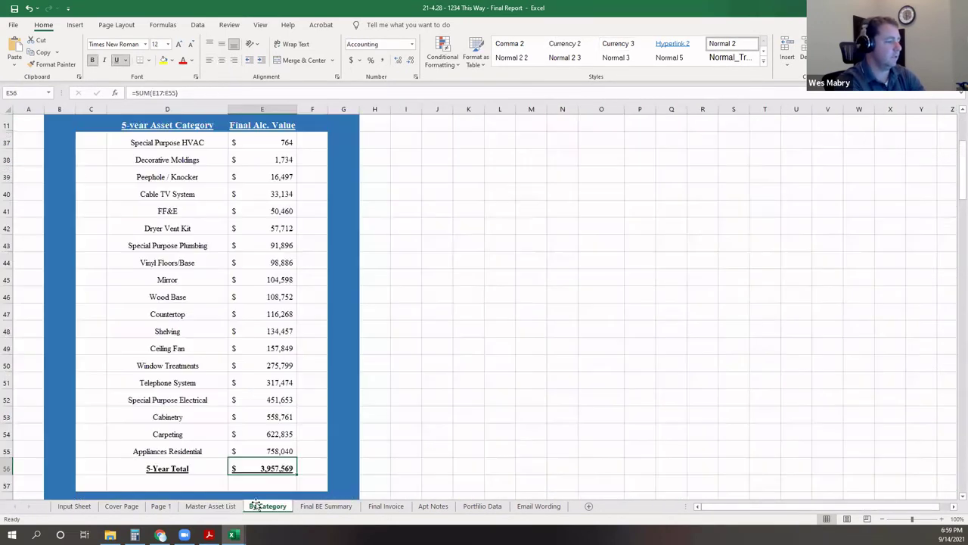
scroll(283, 375, "down", 12)
scroll(284, 375, "down", 12)
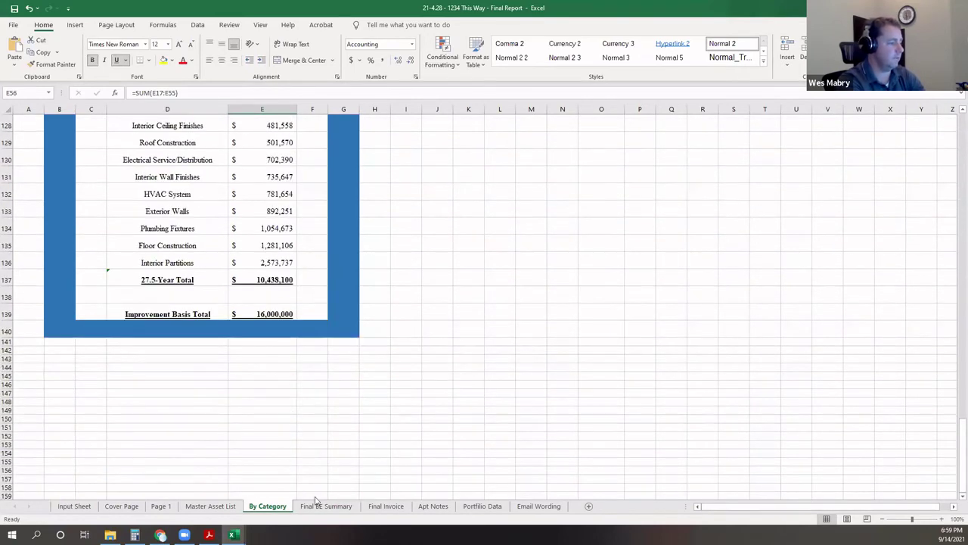
Step: Examine the value percentages for each depreciation life in the Final BE Summary, especially the 5-year and 27.5-year shares
left_click(326, 505)
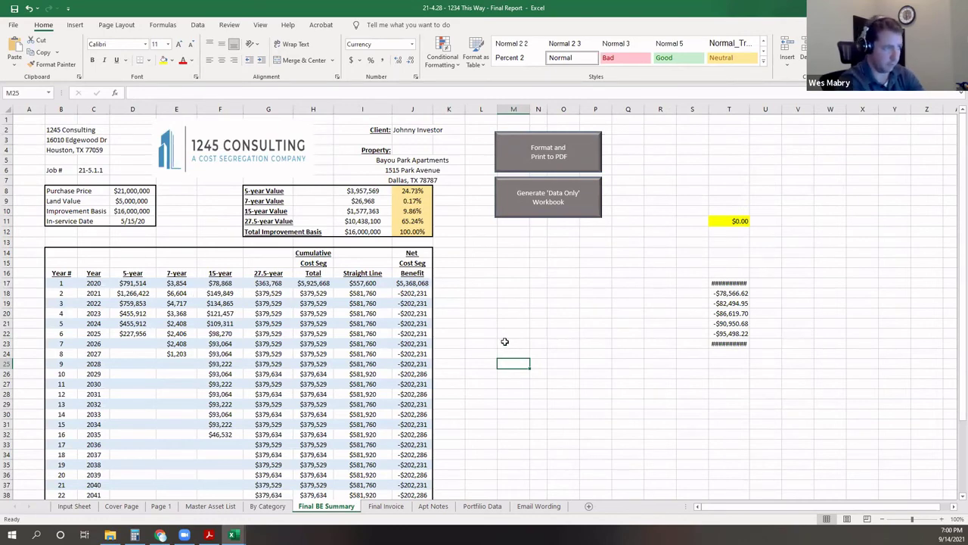
scroll(309, 335, "down", 1)
scroll(288, 335, "up", 1)
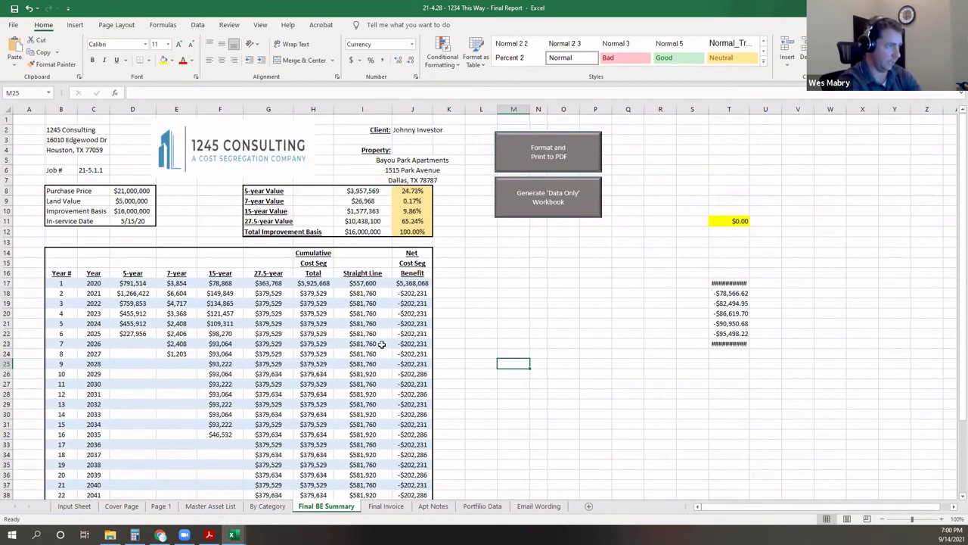
left_click(417, 194)
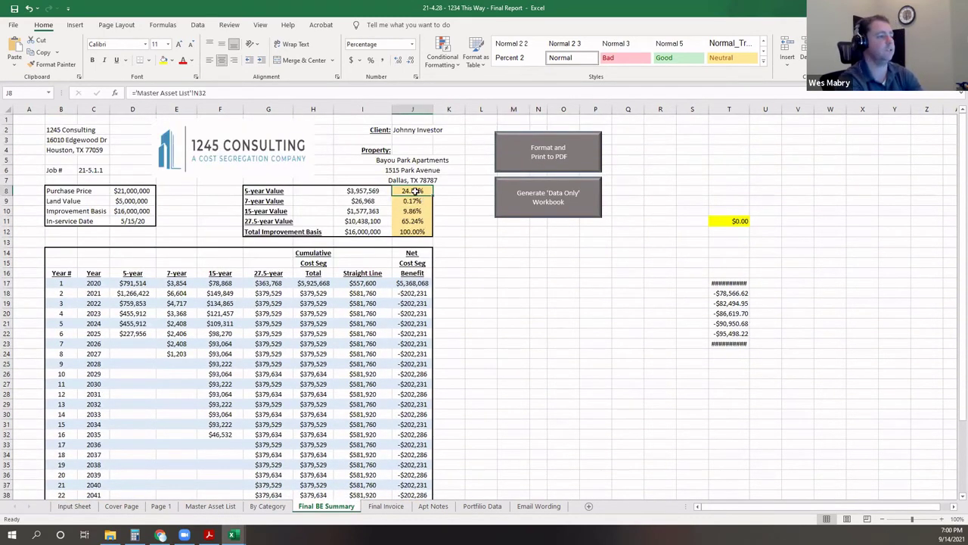
left_click_drag(405, 191, 408, 232)
left_click(407, 195)
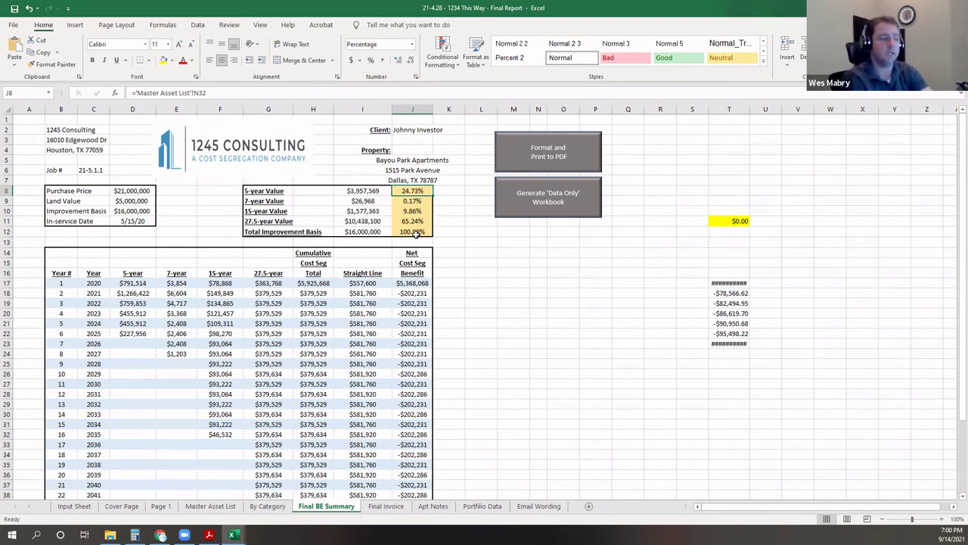
left_click(416, 221)
Step: Check the net first-year depreciation and first-year tax savings with 100% bonus depreciation below the depreciation schedule
scroll(398, 229, "down", 4)
scroll(286, 324, "down", 3)
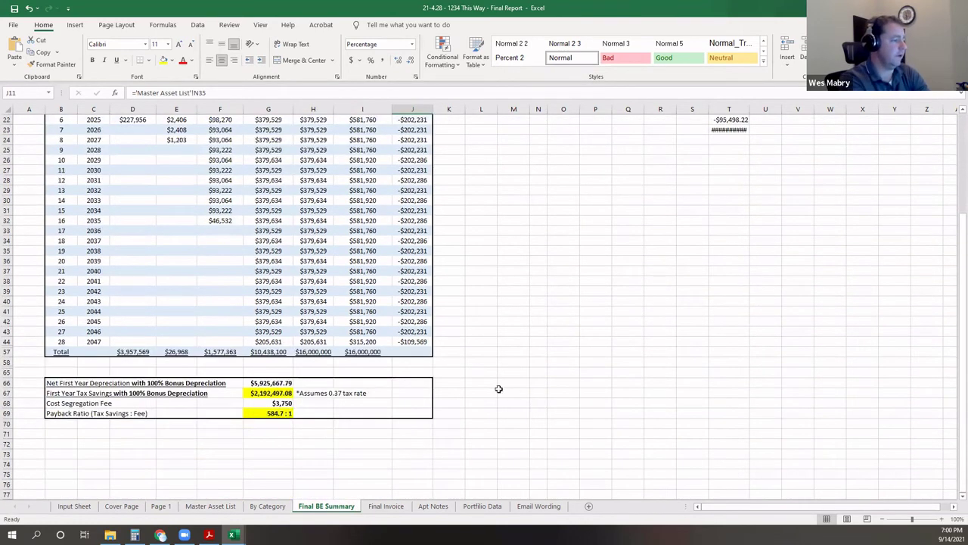
left_click(282, 384)
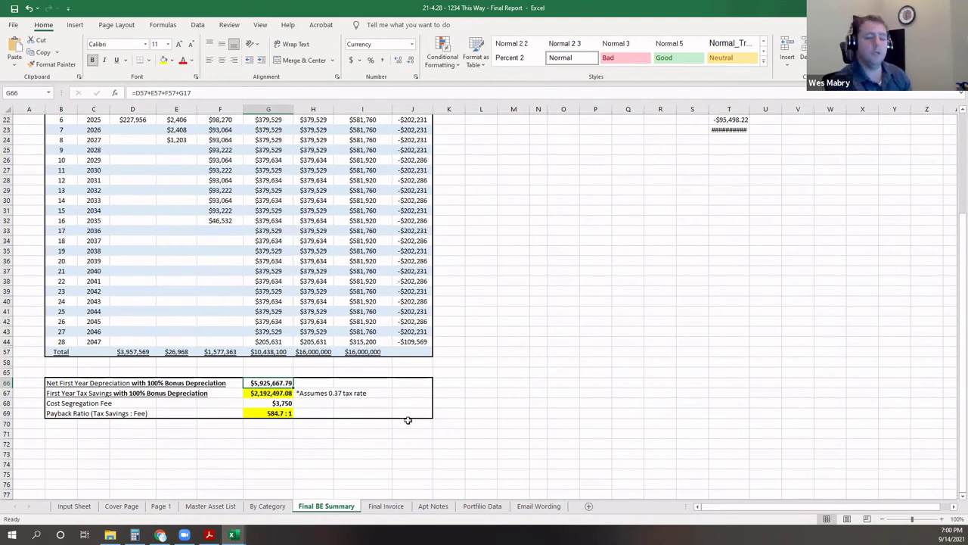
left_click(281, 392)
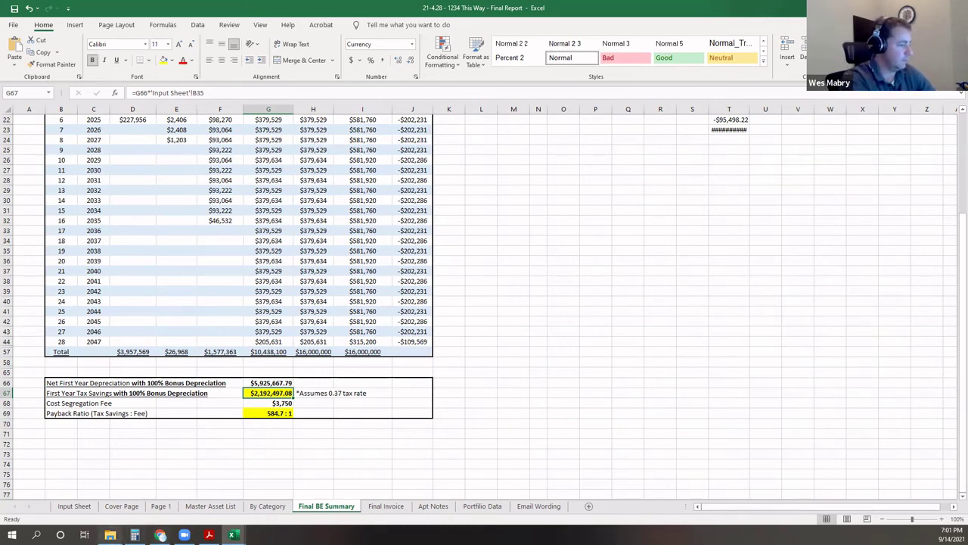
Step: Switch to File Explorer and open the PDF "21-5.1.1 - Bayou Park Apartments - Final Report" from the ETMFMU Sample folder
left_click(109, 535)
left_click(161, 210)
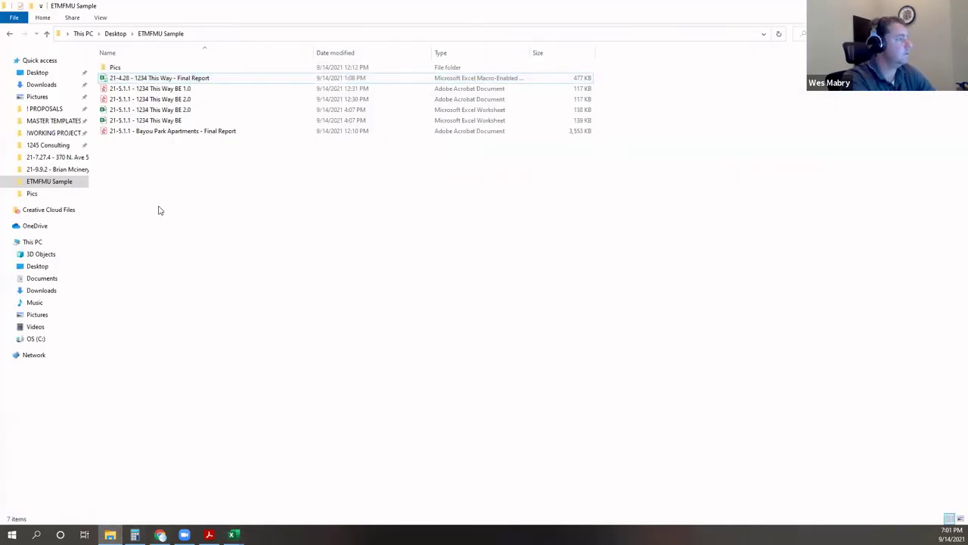
double_click(205, 130)
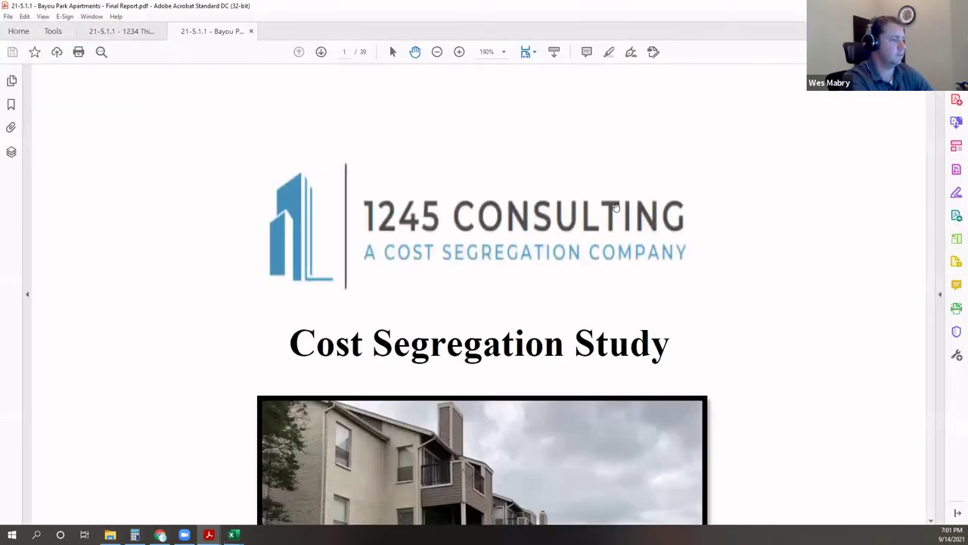
Step: Review the report's cover page and client letter, including the table of asset values by class life
scroll(612, 211, "down", 10)
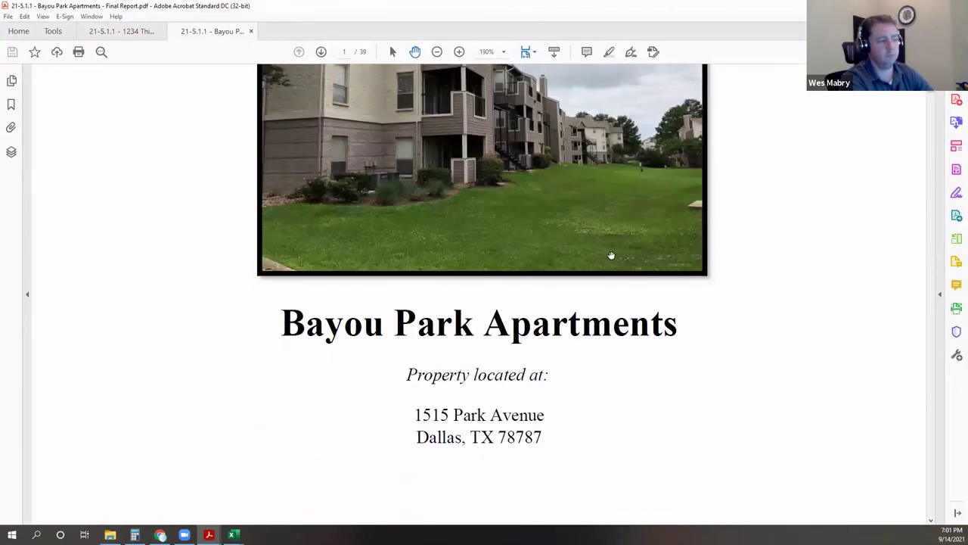
scroll(611, 255, "down", 15)
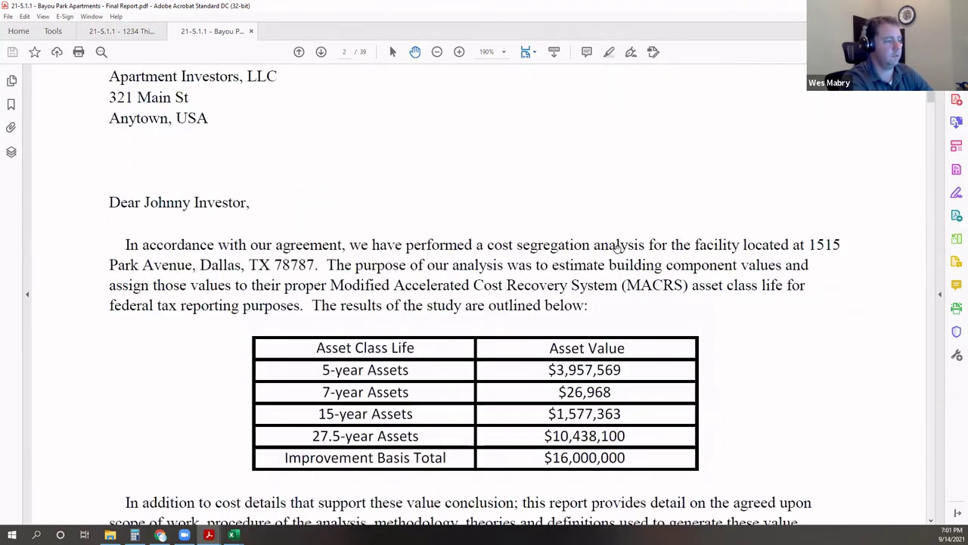
scroll(616, 247, "down", 1)
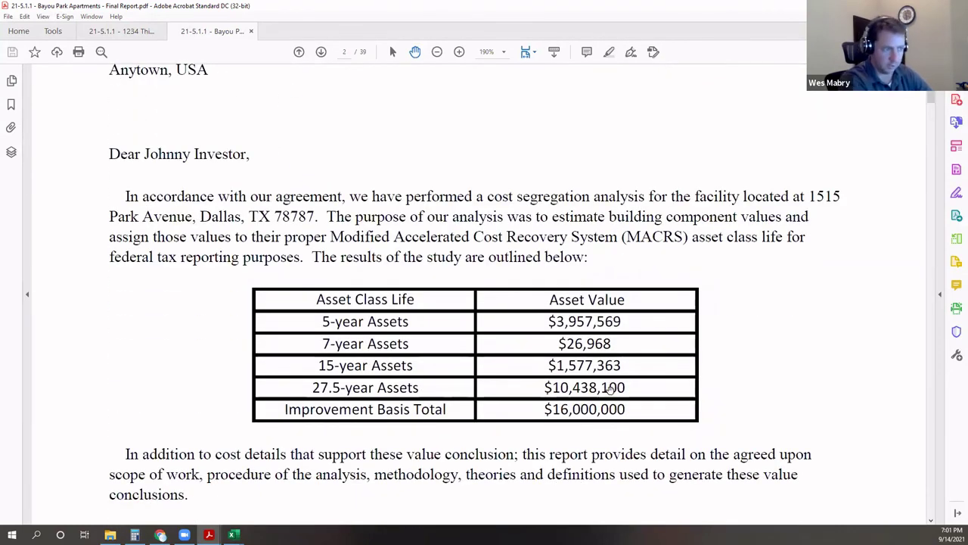
scroll(597, 355, "down", 5)
scroll(602, 326, "down", 20)
Step: Skim the Itemized List of Improvements and the Asset Listing By Category, through to the depreciation summary page
scroll(593, 335, "down", 5)
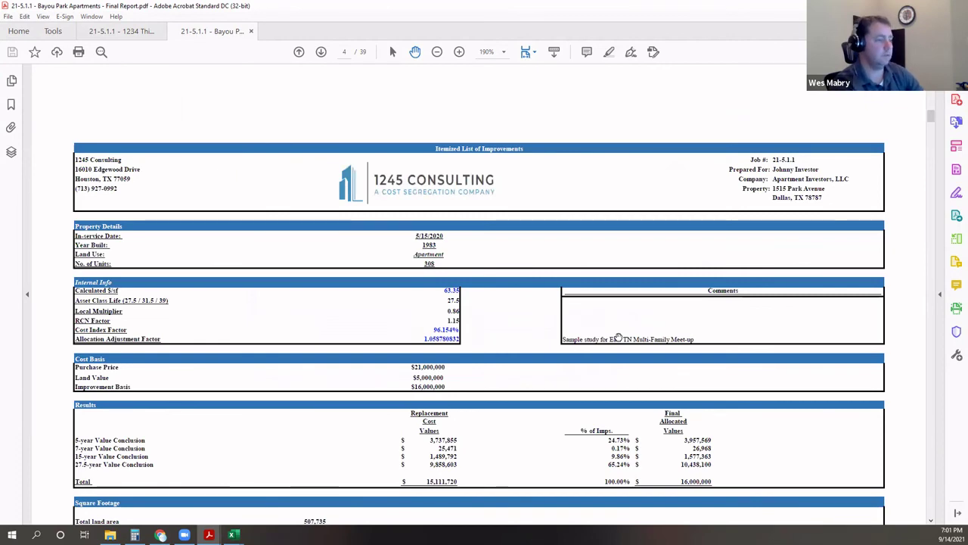
scroll(619, 337, "down", 20)
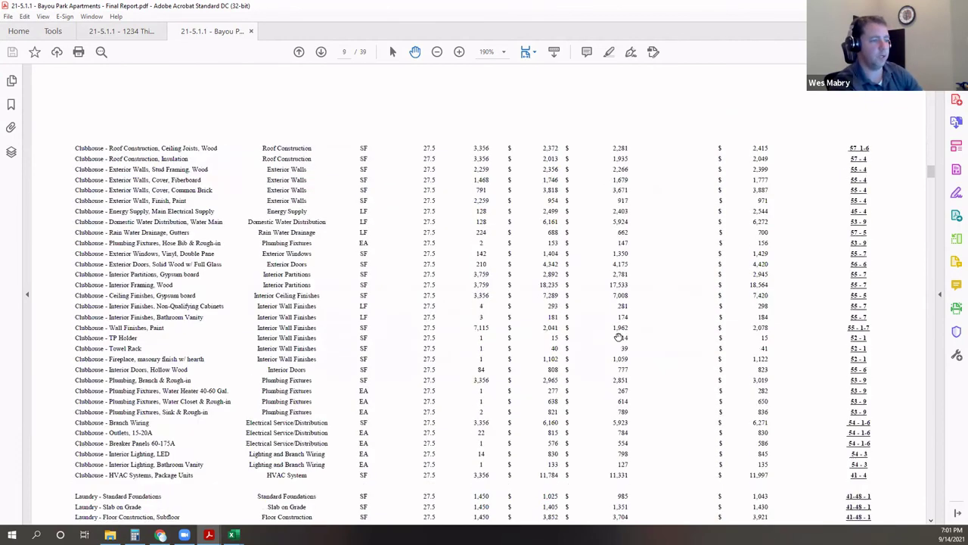
scroll(619, 337, "down", 5)
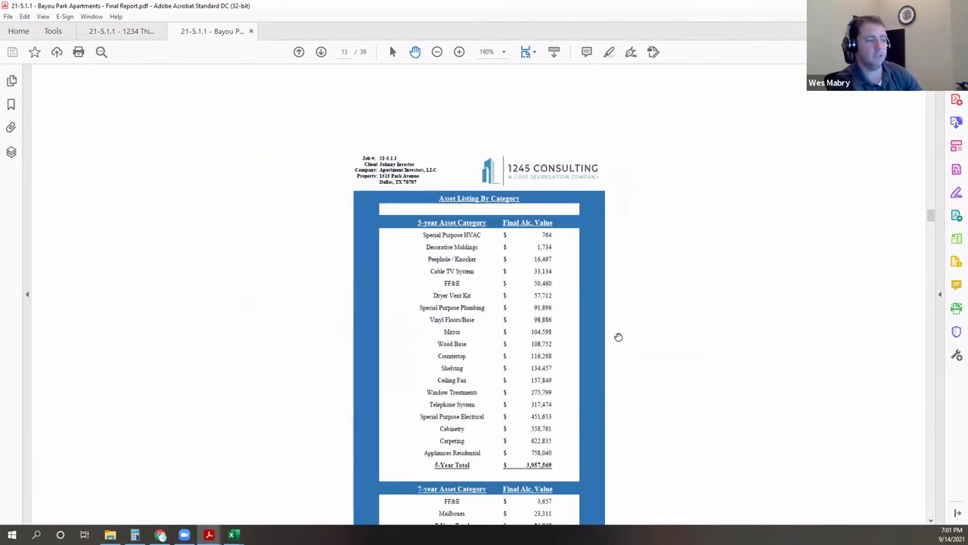
scroll(618, 337, "down", 10)
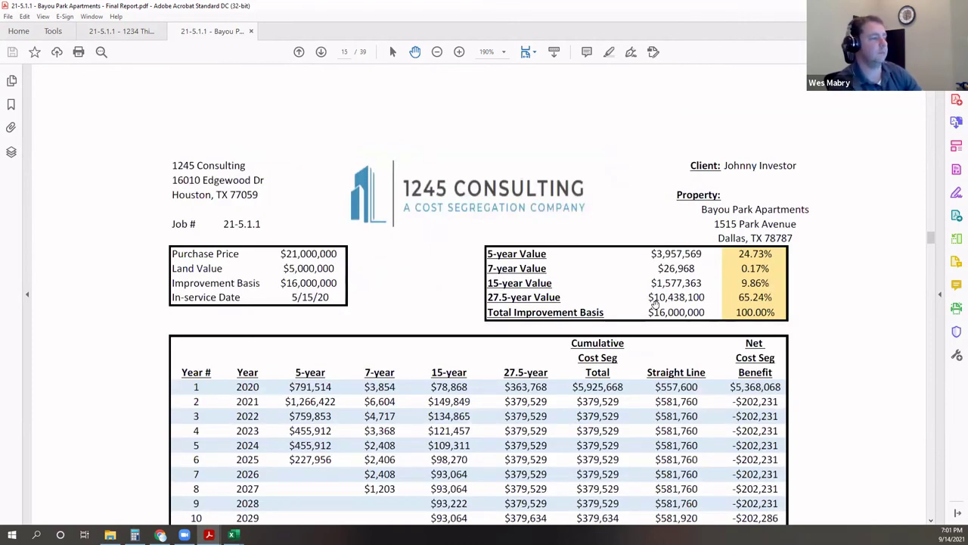
Step: Examine the year-by-year depreciation schedule, comparing the cost segregation totals with straight line down to the totals row
scroll(660, 279, "down", 3)
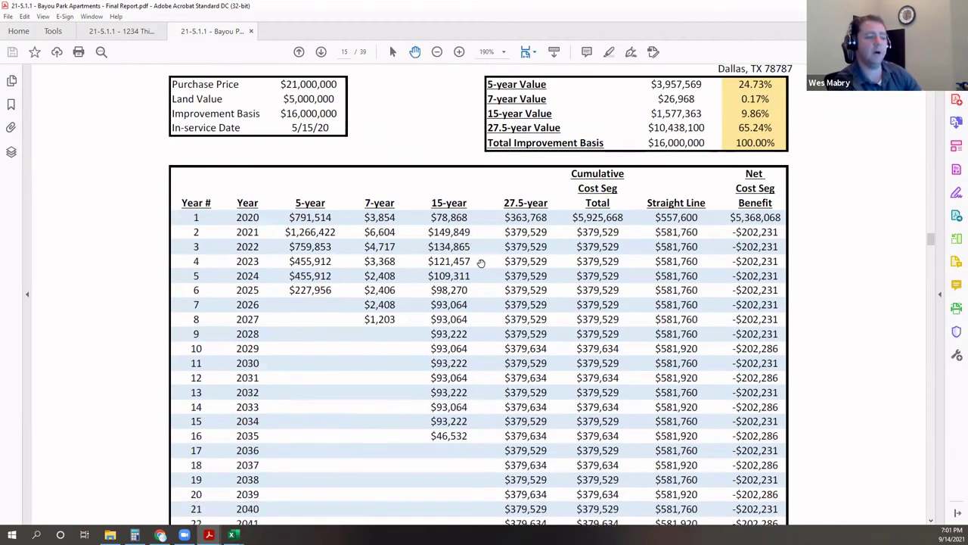
scroll(483, 261, "down", 5)
scroll(492, 257, "up", 3)
scroll(475, 268, "down", 1)
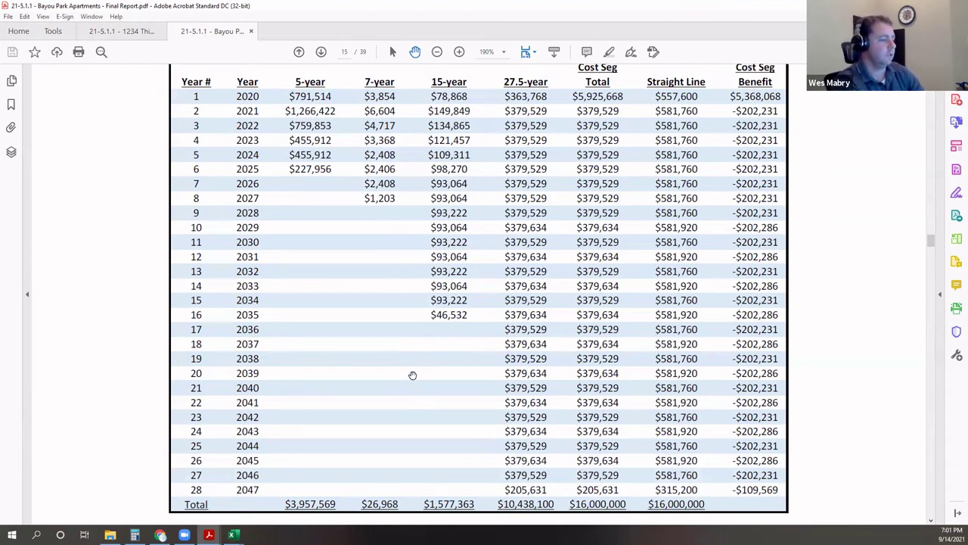
scroll(412, 387, "down", 1)
Step: Look through the county appraisal district record to the 2020 and 2021 land and improvement valuations
scroll(410, 378, "down", 10)
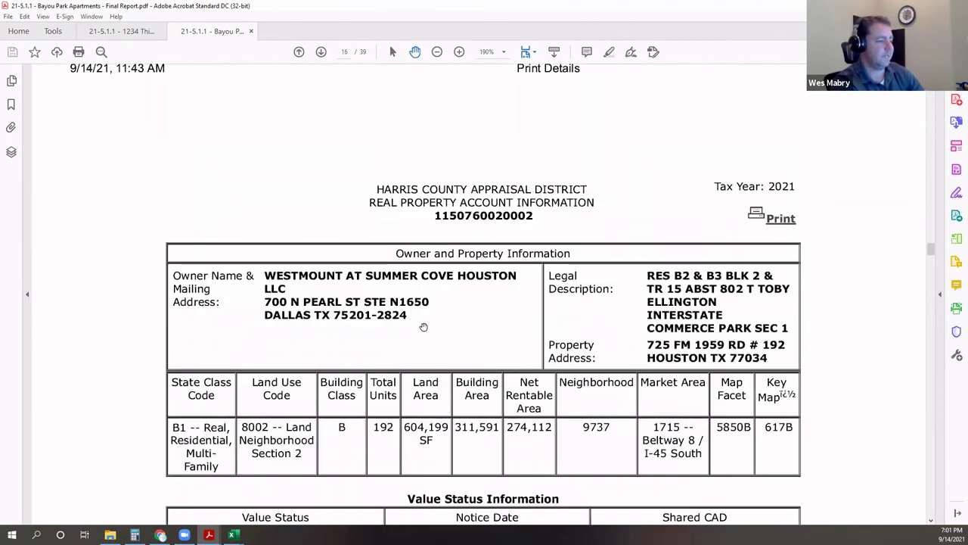
scroll(421, 331, "down", 5)
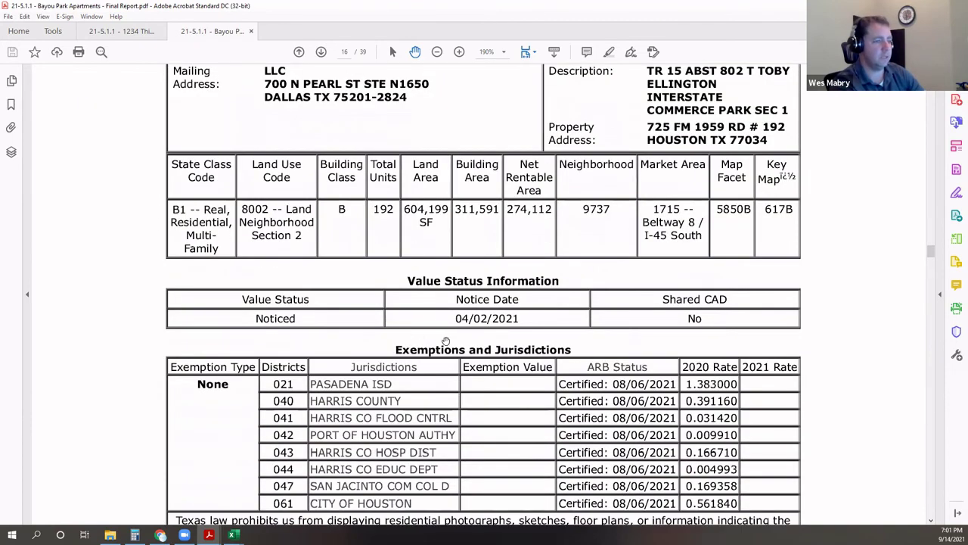
scroll(412, 329, "down", 2)
scroll(418, 306, "down", 3)
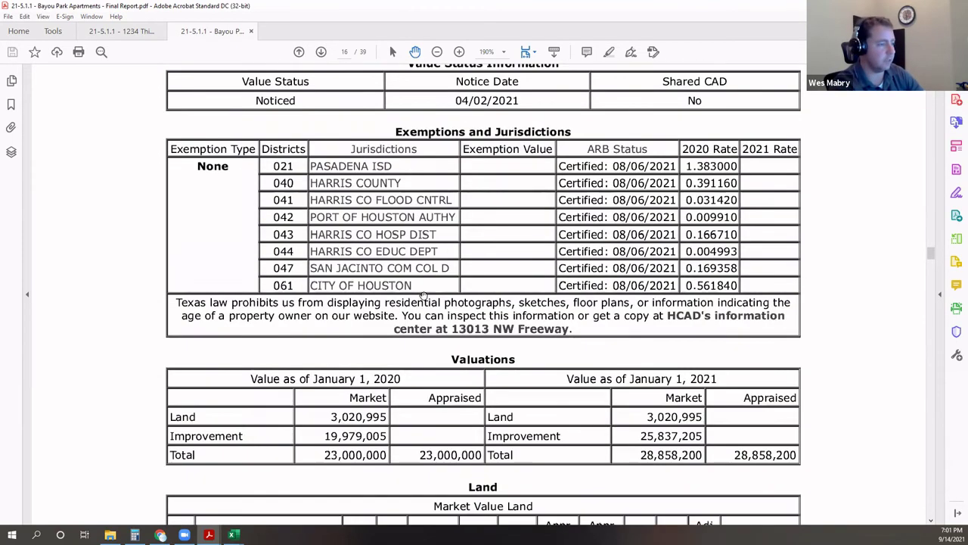
scroll(606, 356, "down", 2)
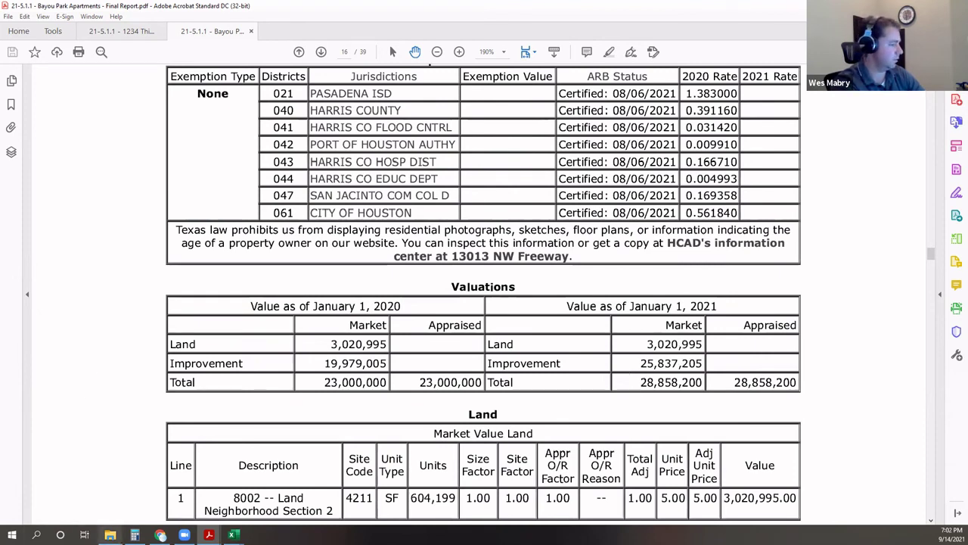
Step: Switch to Calculator, divide the 2021 land value 3,020,995 by the total value 28,858,200, and return to the report
left_click(135, 534)
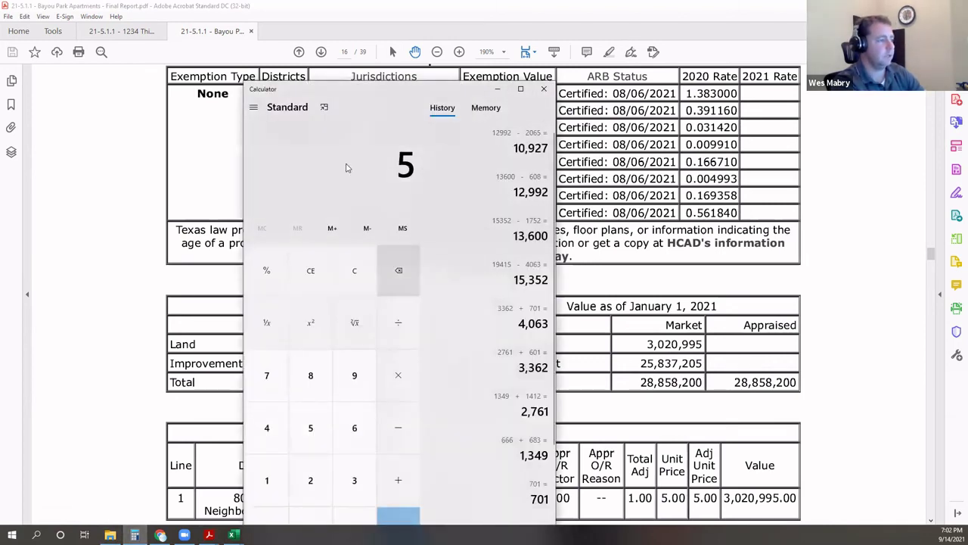
key("BackSpace")
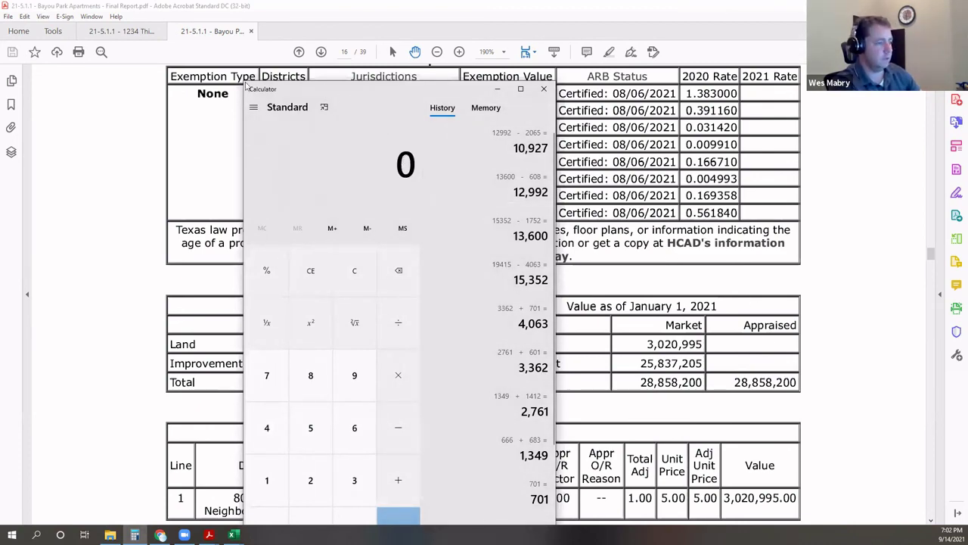
left_click_drag(247, 86, 136, 79)
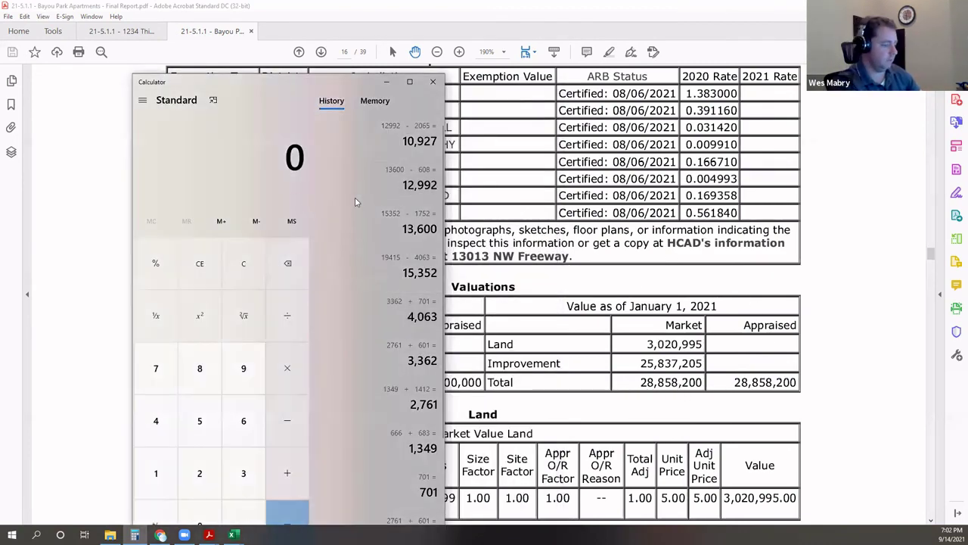
type("3020")
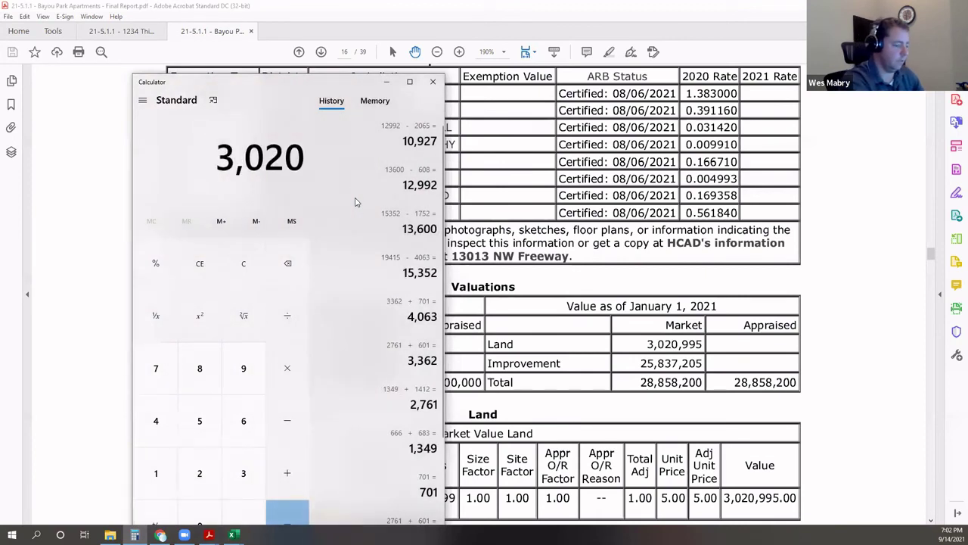
type("995")
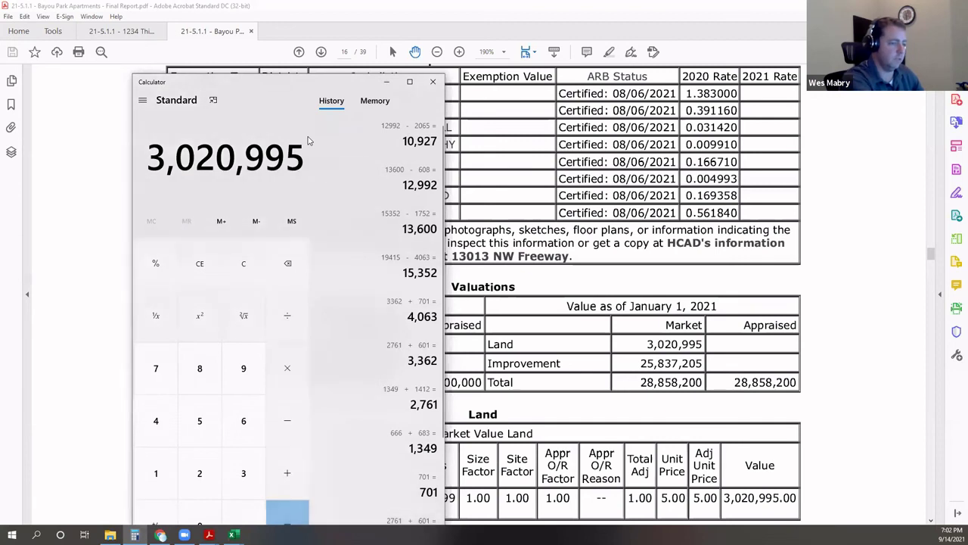
type("+28")
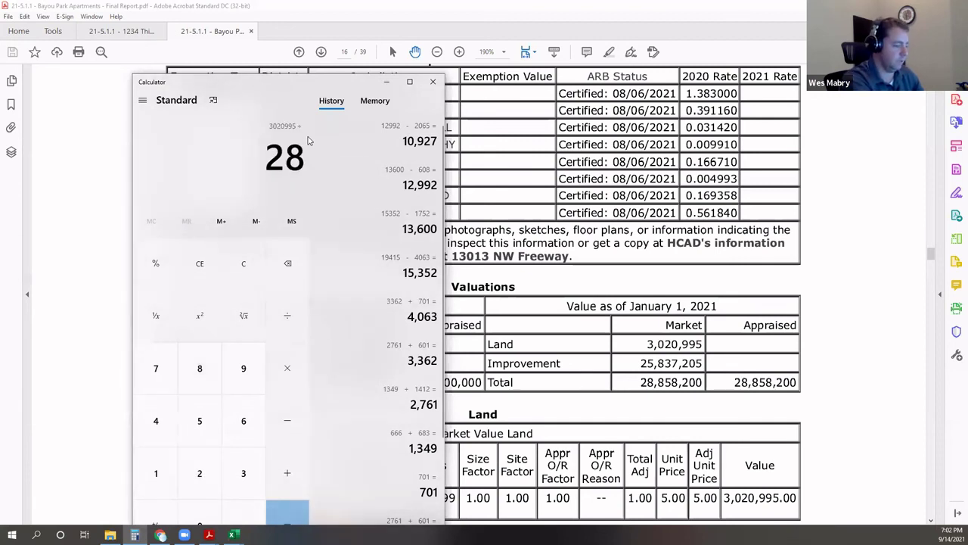
type("858200")
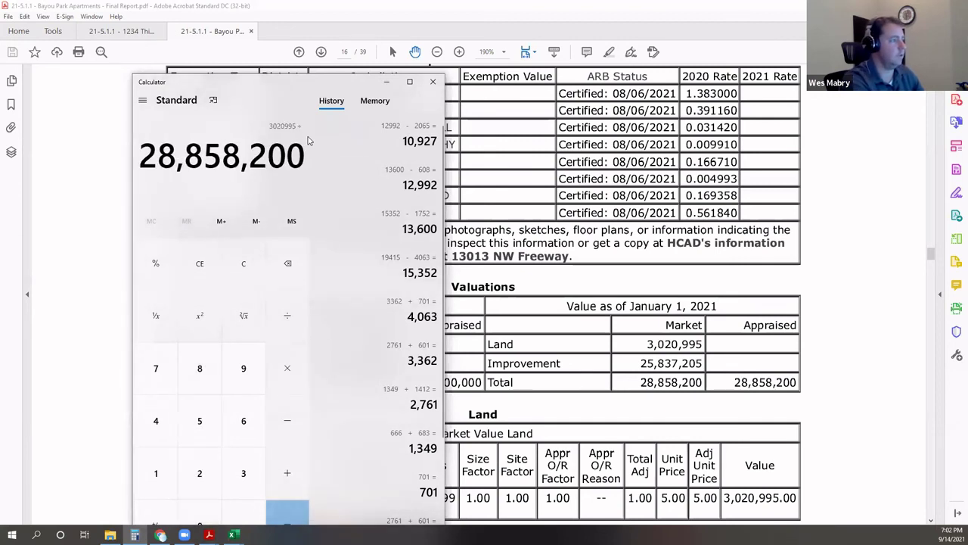
key("Return")
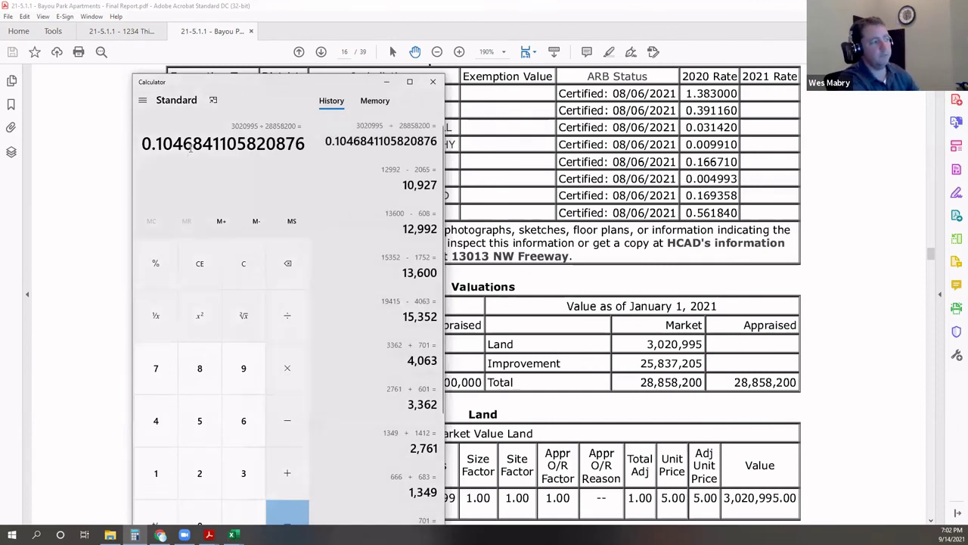
left_click_drag(194, 144, 183, 144)
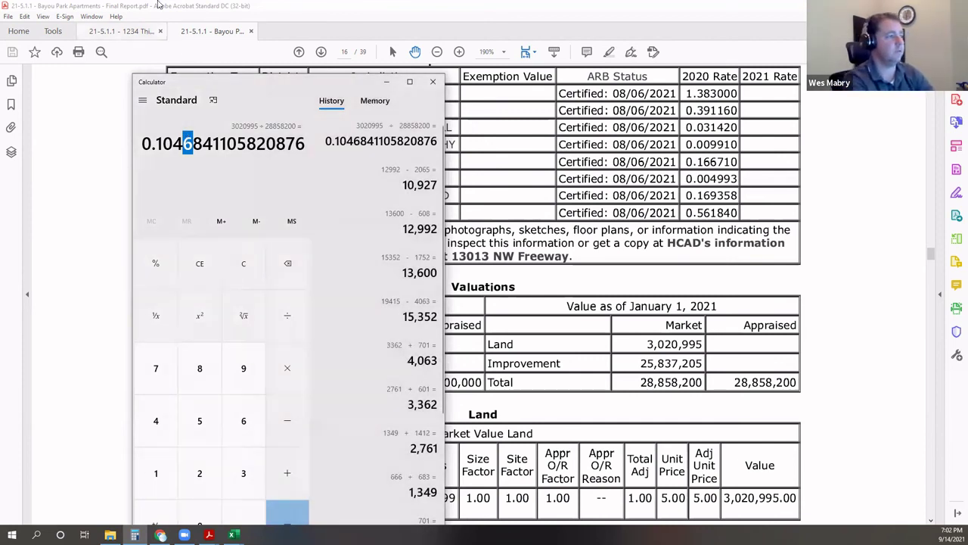
left_click(385, 81)
Step: Continue past the land valuation to the Property Description and read its unit, construction and exterior paragraphs
scroll(427, 415, "down", 4)
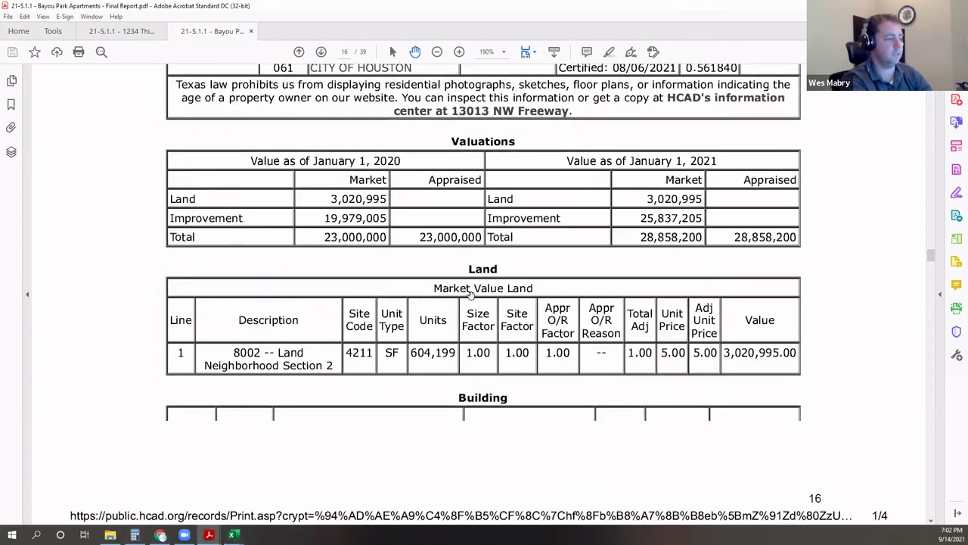
scroll(506, 264, "down", 6)
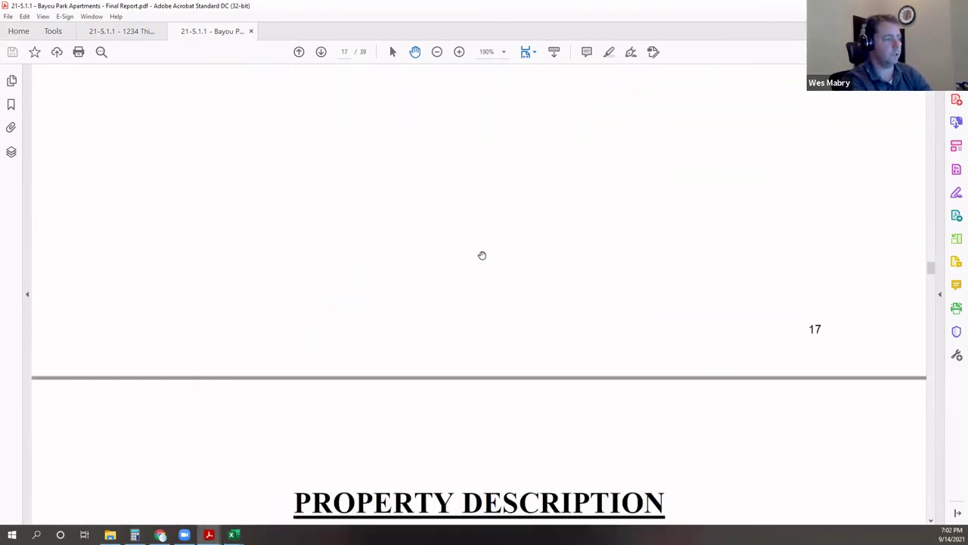
scroll(484, 254, "down", 5)
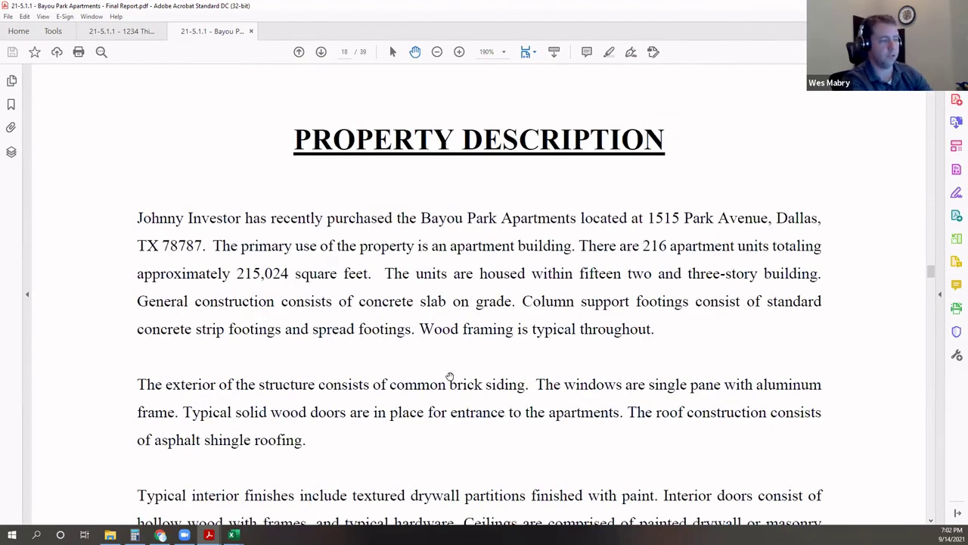
scroll(446, 360, "down", 3)
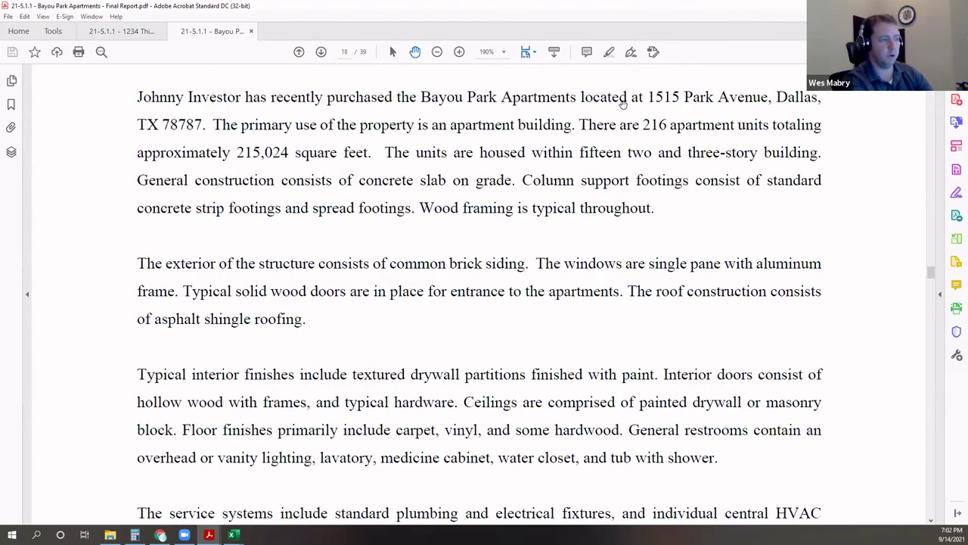
scroll(614, 193, "down", 2)
scroll(638, 185, "up", 1)
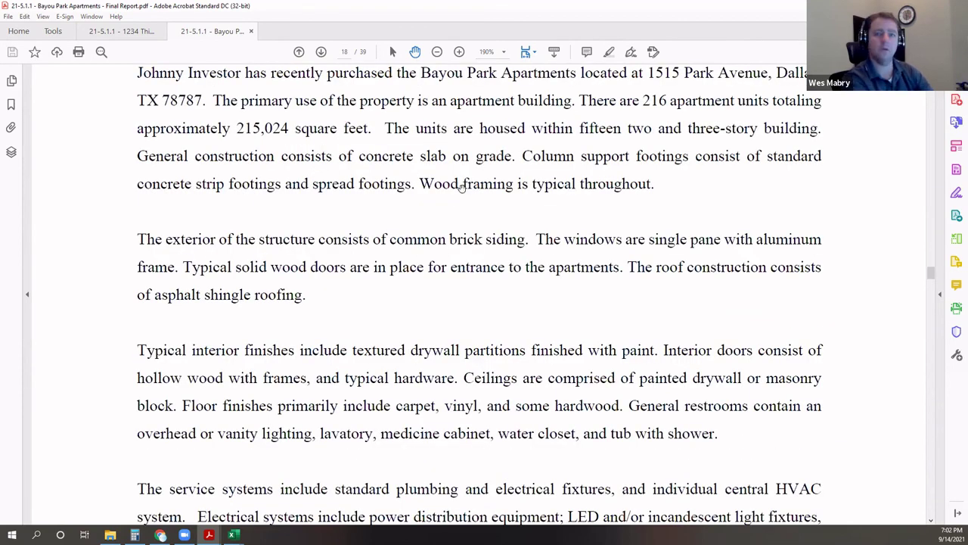
Step: Read the Property Description's paragraphs on interior finishes, service systems, and land and site improvements
scroll(469, 189, "down", 4)
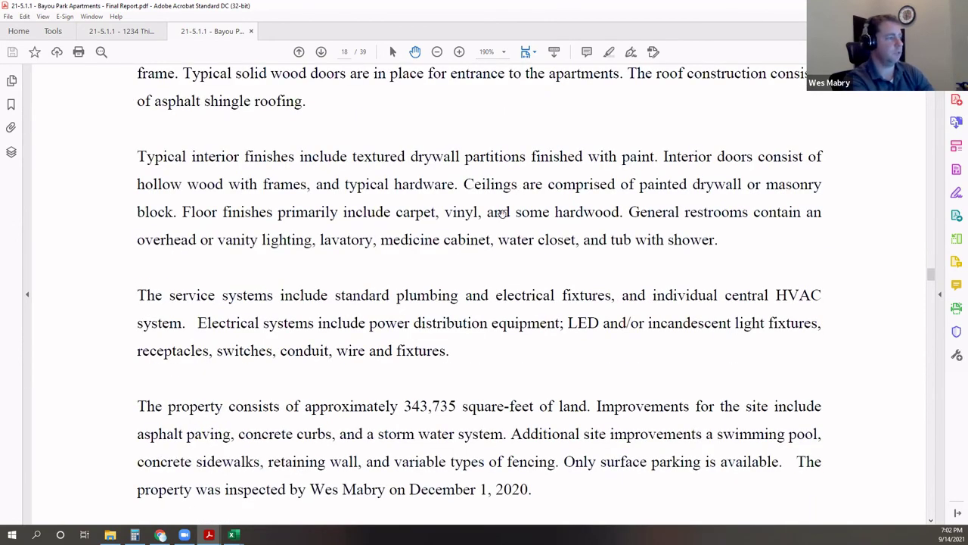
scroll(501, 218, "down", 1)
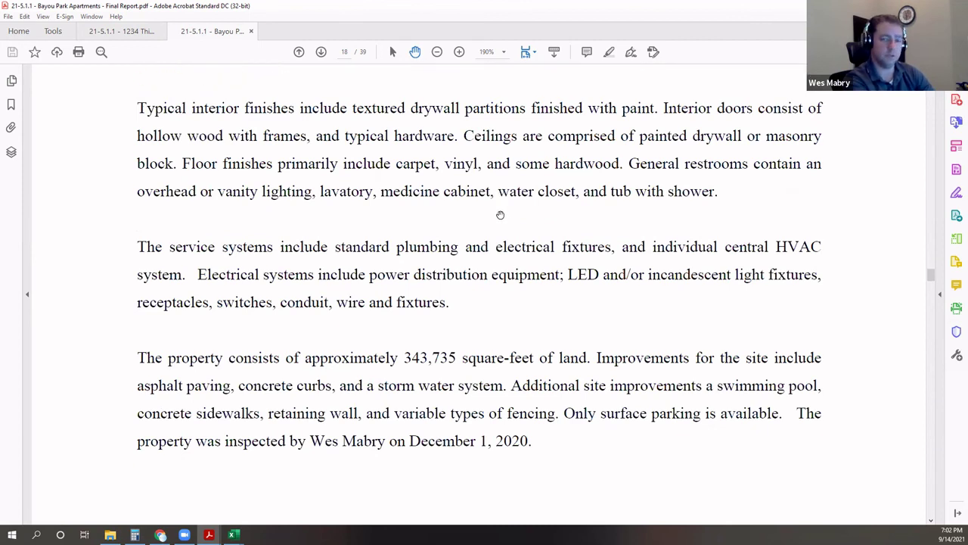
scroll(505, 223, "down", 1)
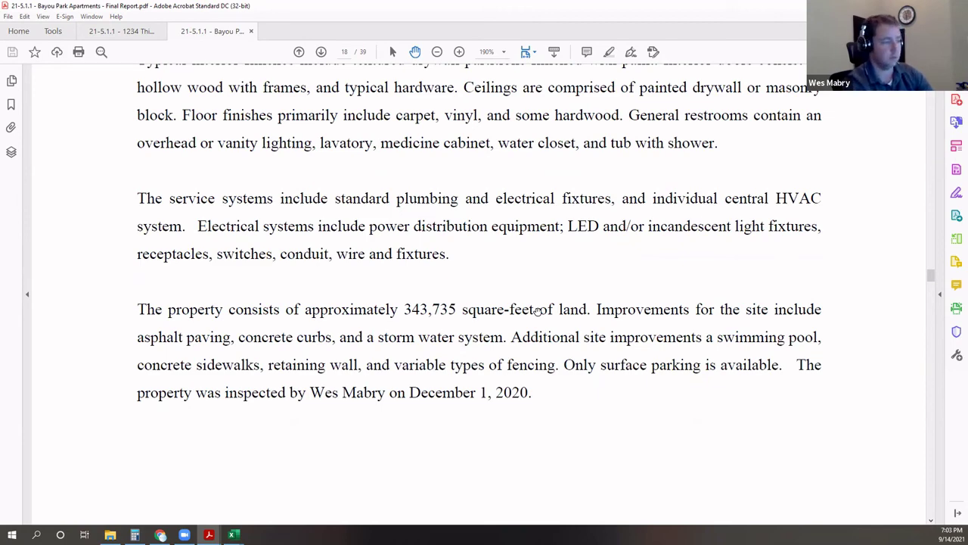
scroll(560, 262, "down", 1)
scroll(507, 259, "up", 3)
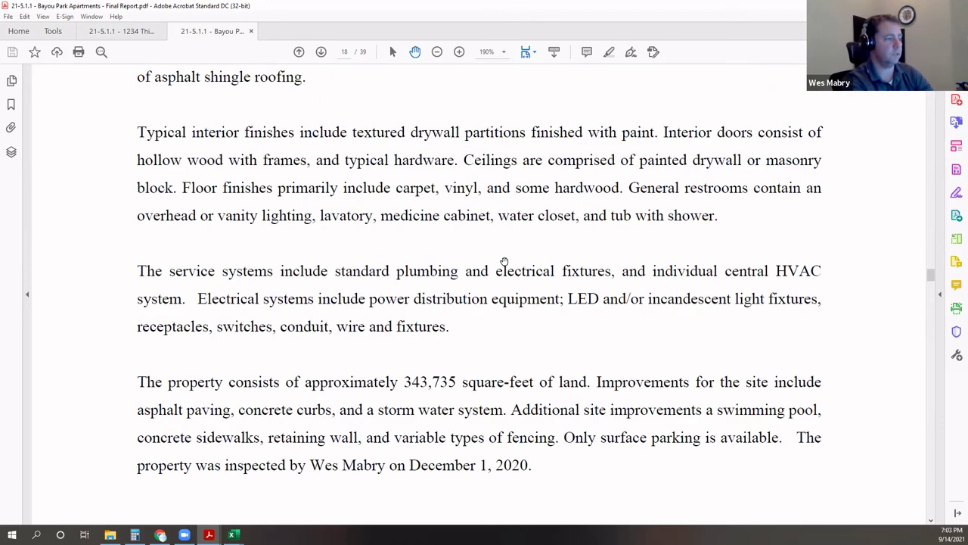
Step: View the subject property photographs and continue to the Study Purpose, Procedure & Methodology section page
scroll(504, 262, "down", 8)
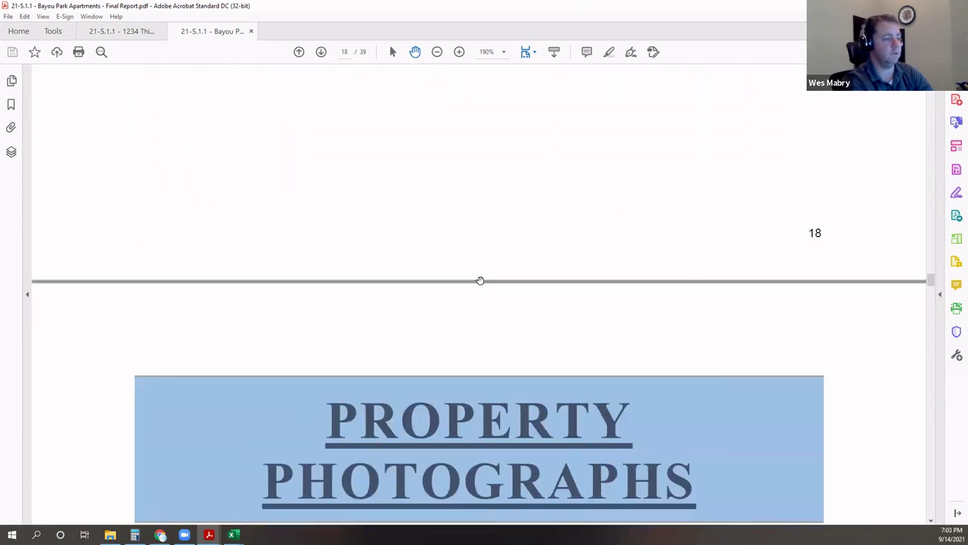
scroll(478, 276, "down", 8)
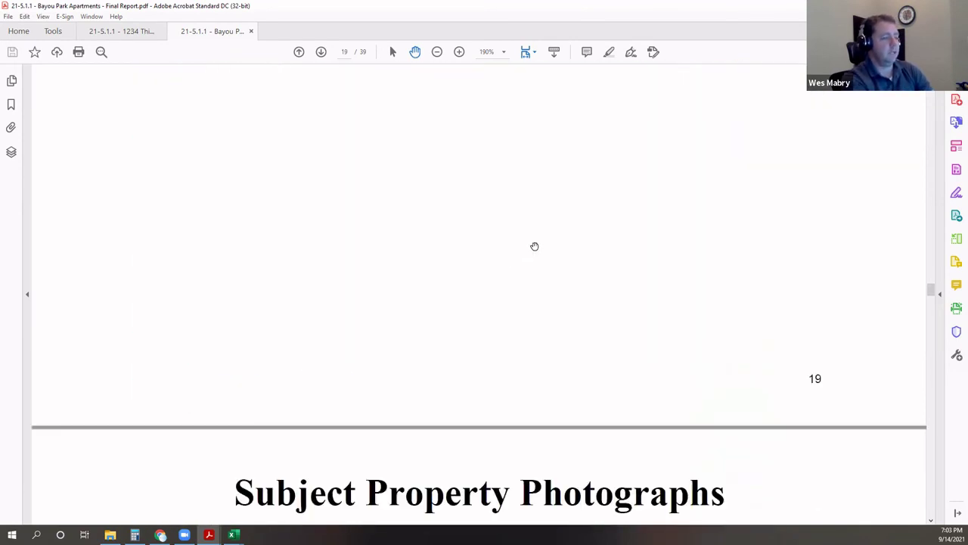
scroll(536, 243, "down", 6)
scroll(499, 300, "down", 12)
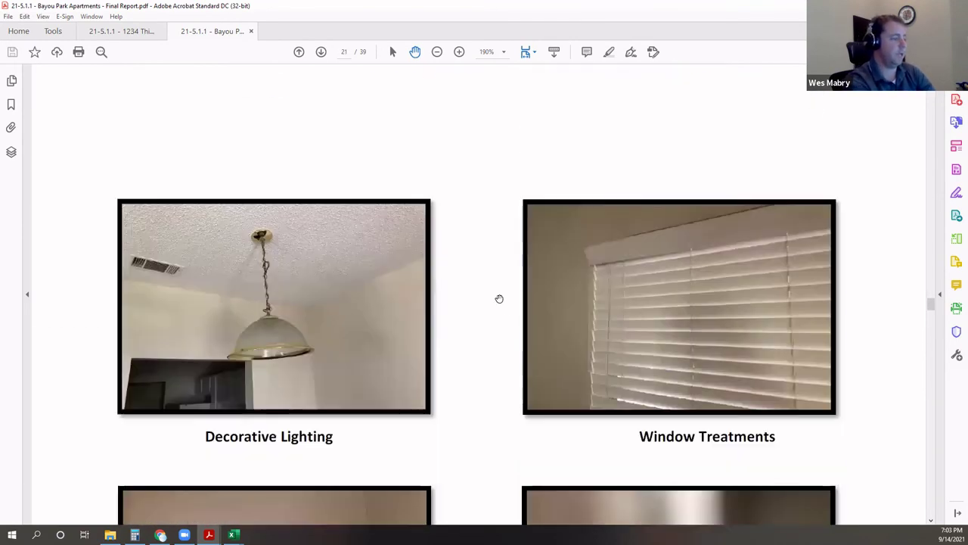
scroll(499, 299, "down", 6)
scroll(499, 299, "down", 6)
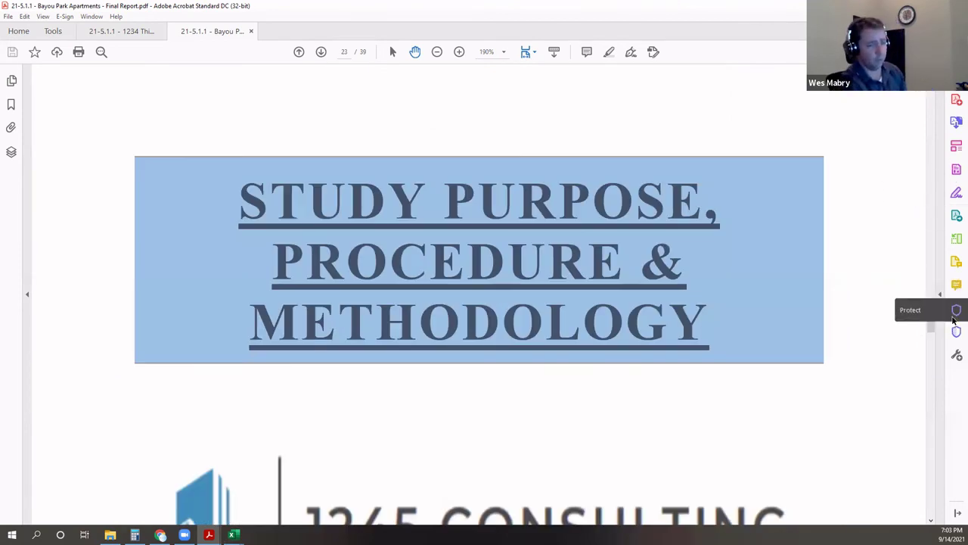
Step: Jump ahead to page 30 of the report and read the Carpet and Padding and Ceiling Fans justifications
left_click_drag(931, 331, 954, 409)
scroll(454, 362, "down", 2)
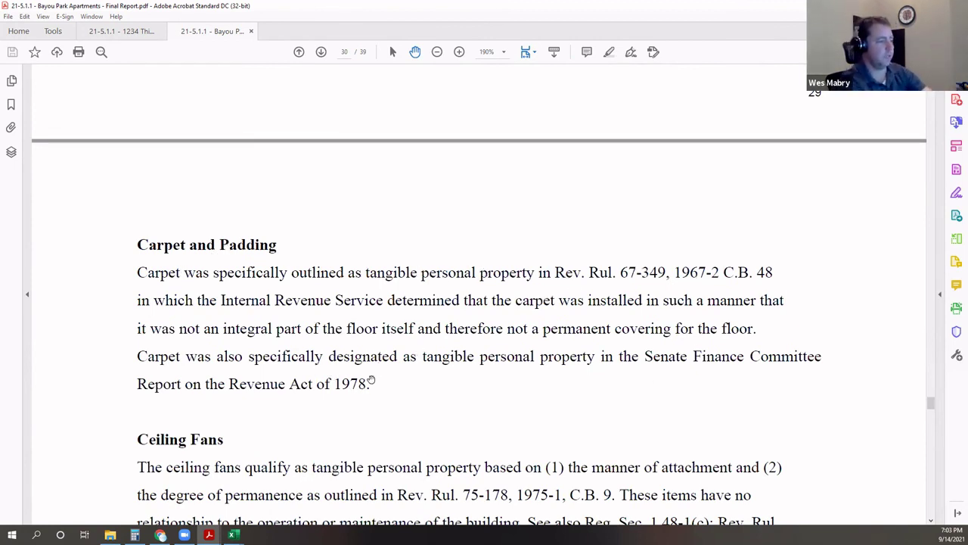
scroll(487, 406, "down", 3)
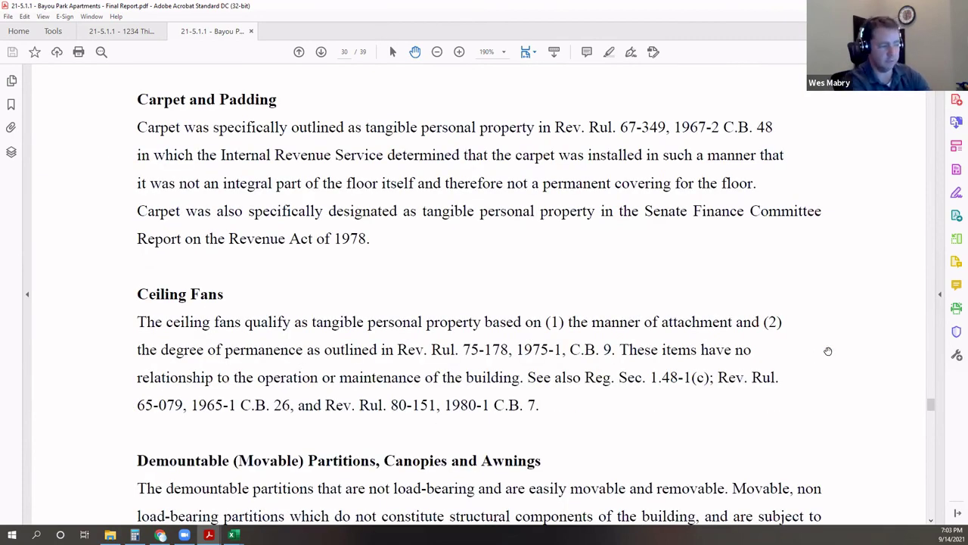
scroll(404, 306, "up", 5)
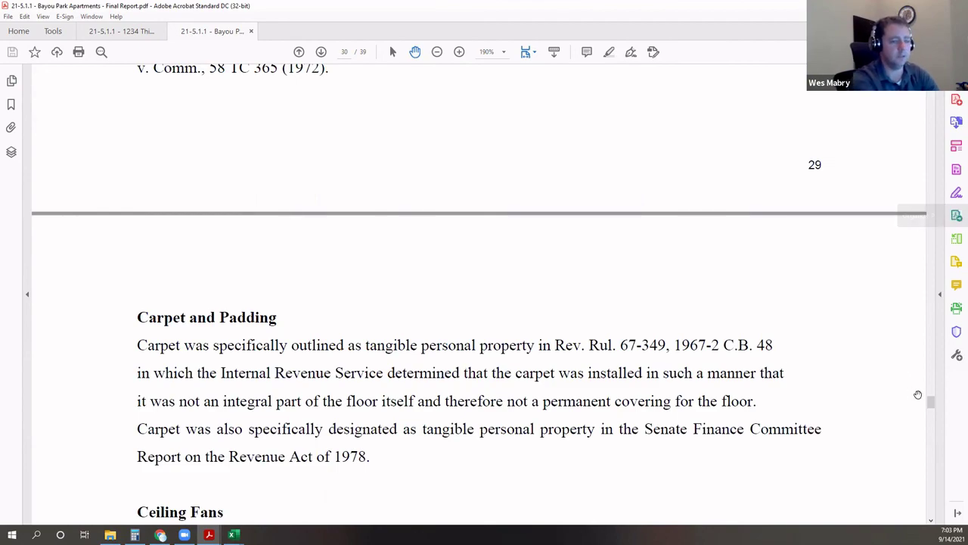
Step: Return to the report's cover page and close all open PDF documents
left_click_drag(930, 405, 577, 87)
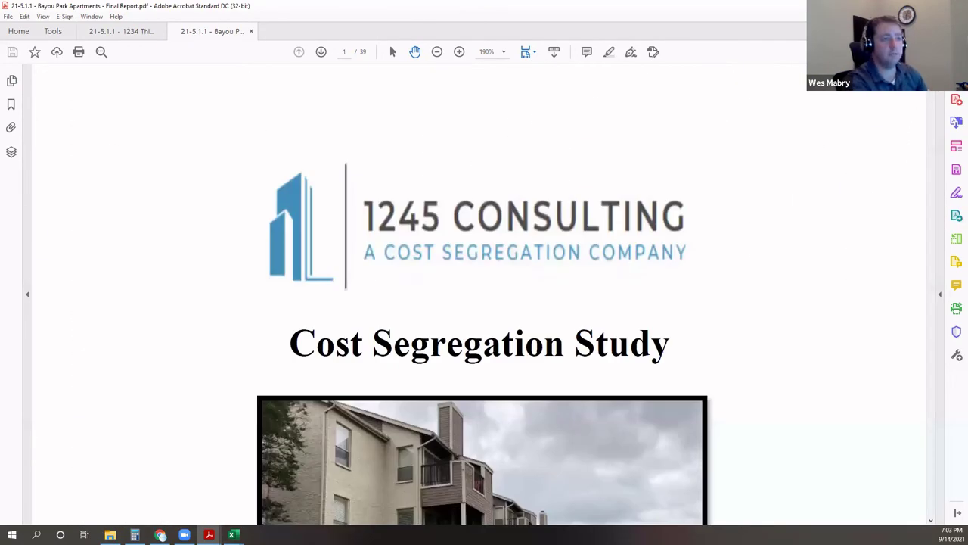
key("ctrl+q")
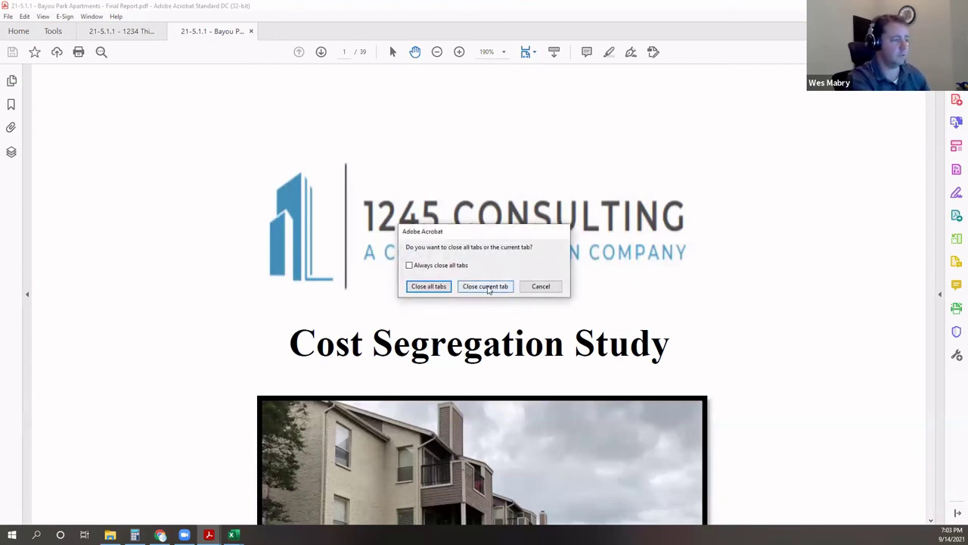
left_click(448, 288)
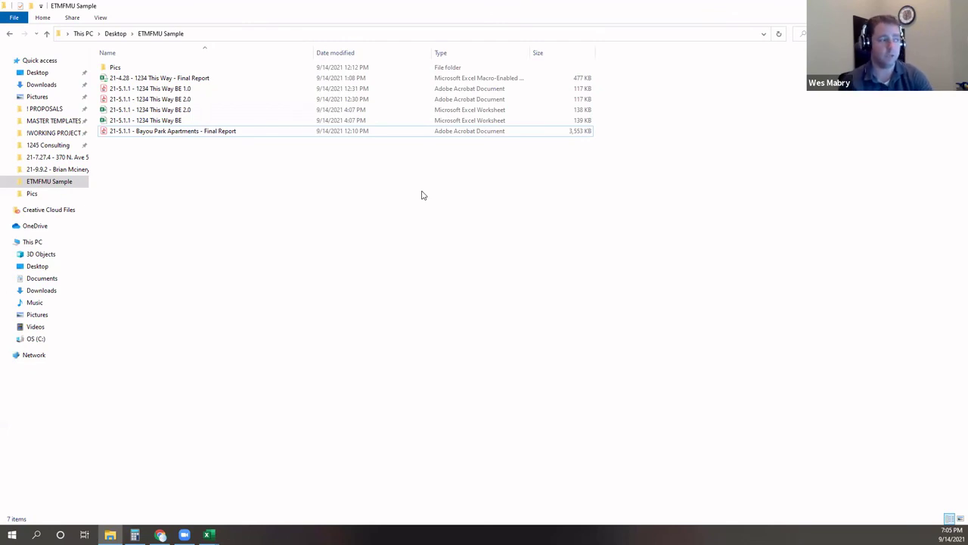
Step: Reopen the Bayou Park Apartments final report PDF and review the cost basis, results and square footage in the Itemized List of Improvements
double_click(194, 133)
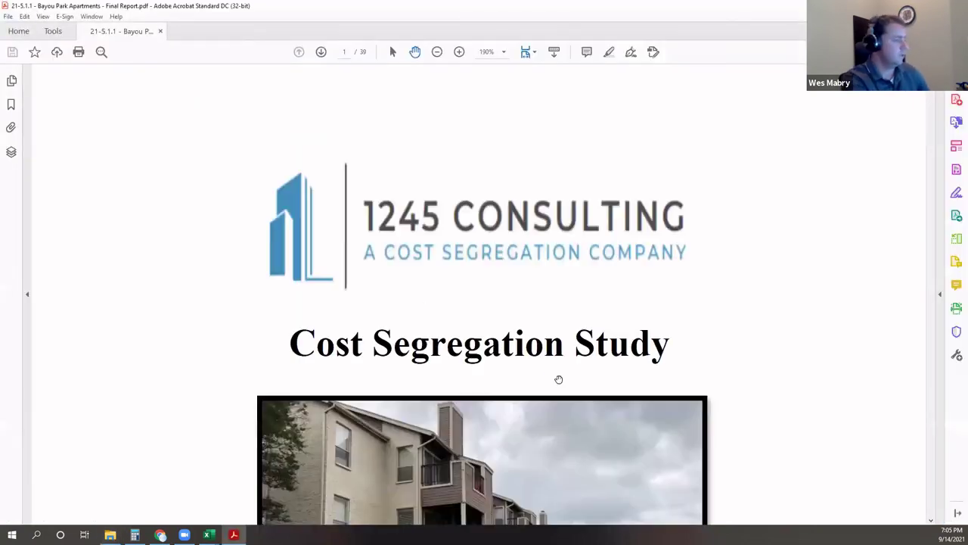
key("Page_Down")
key("Page_Down")
key("Page_Down")
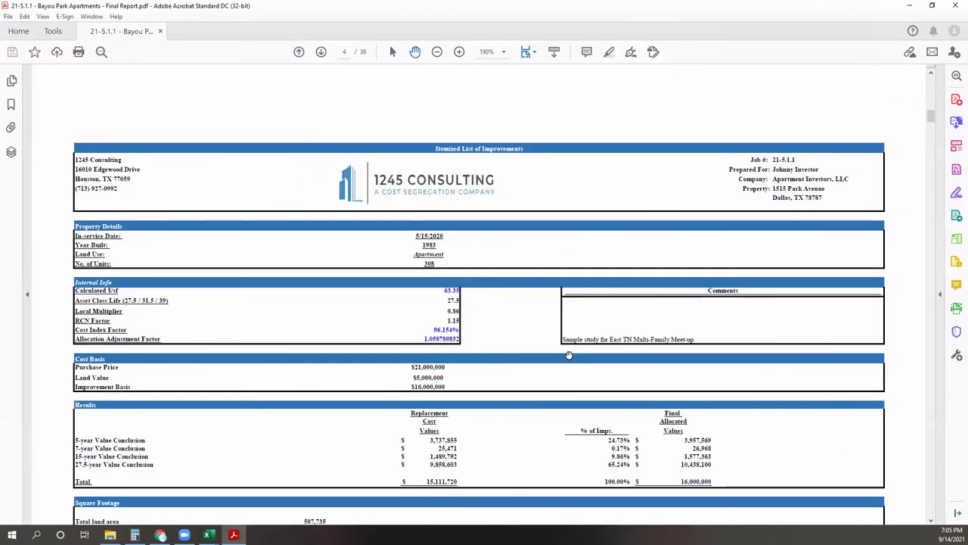
scroll(569, 356, "down", 5)
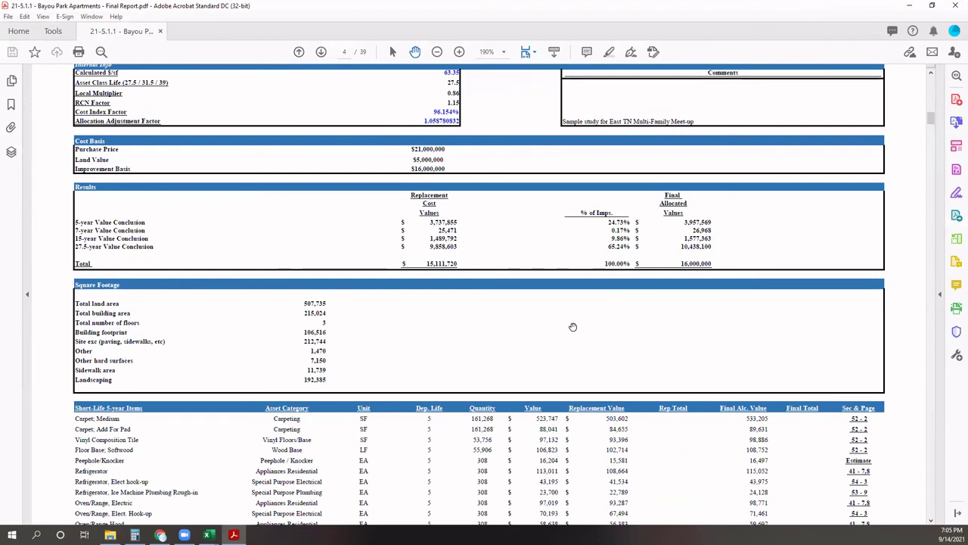
scroll(573, 327, "up", 2)
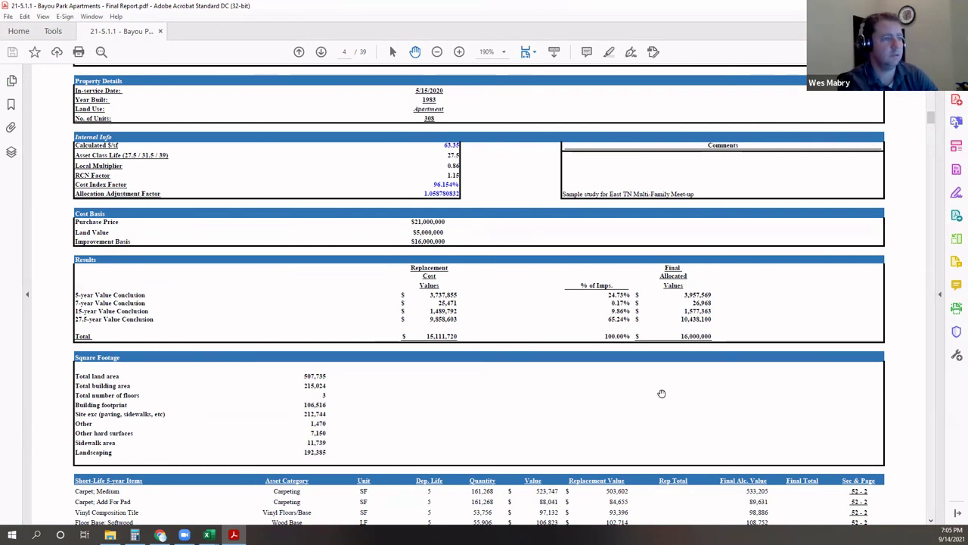
scroll(730, 333, "up", 2)
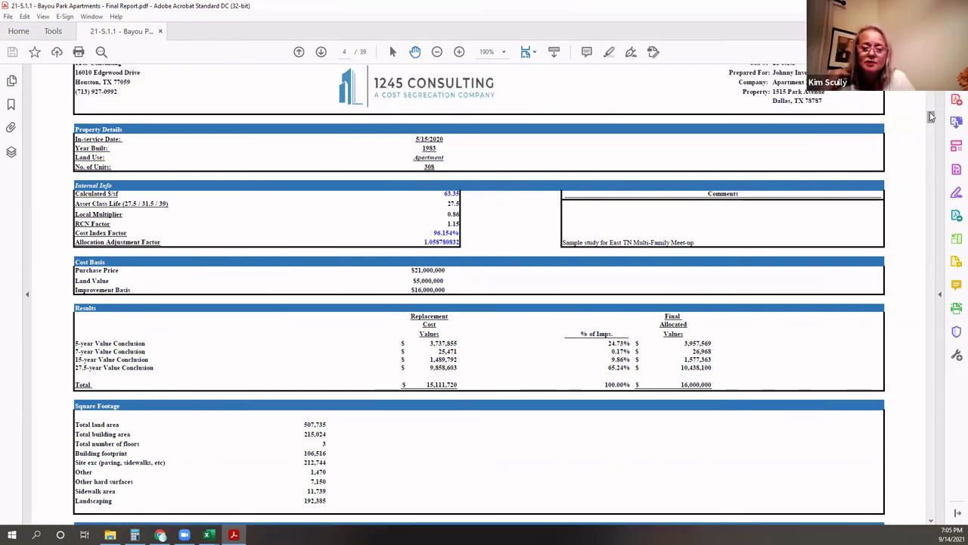
Step: Review the report's cover page and the asset class value table in the letter, then close the report
left_click_drag(930, 115, 931, 83)
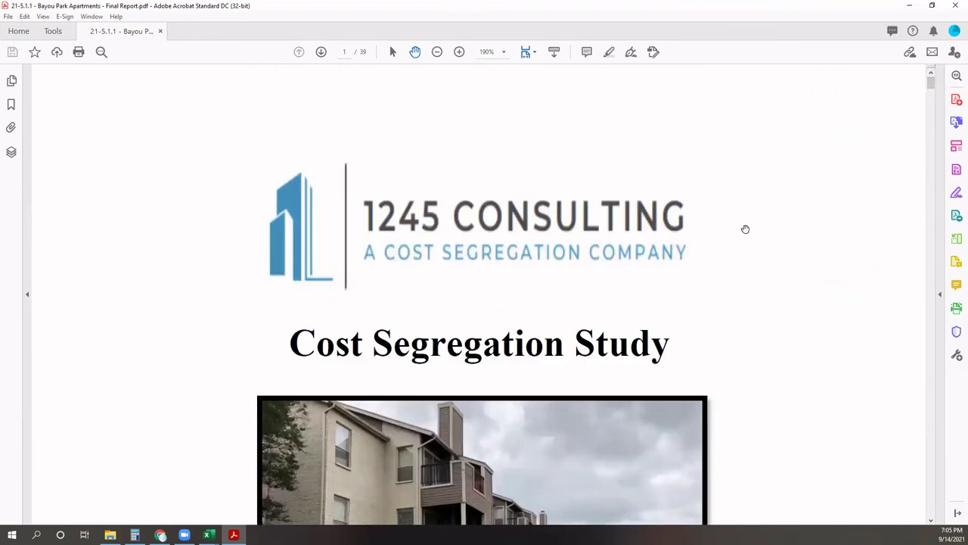
scroll(745, 230, "down", 10)
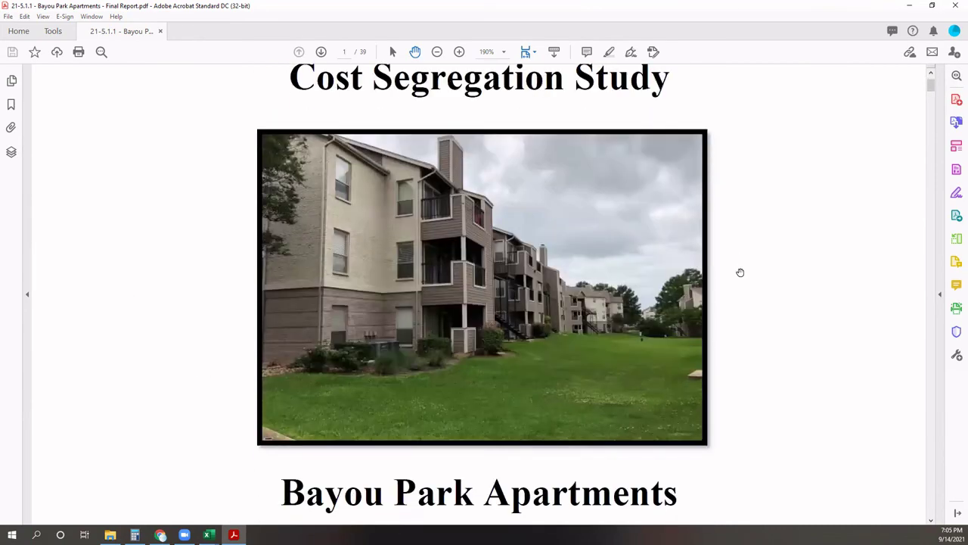
scroll(739, 275, "up", 1)
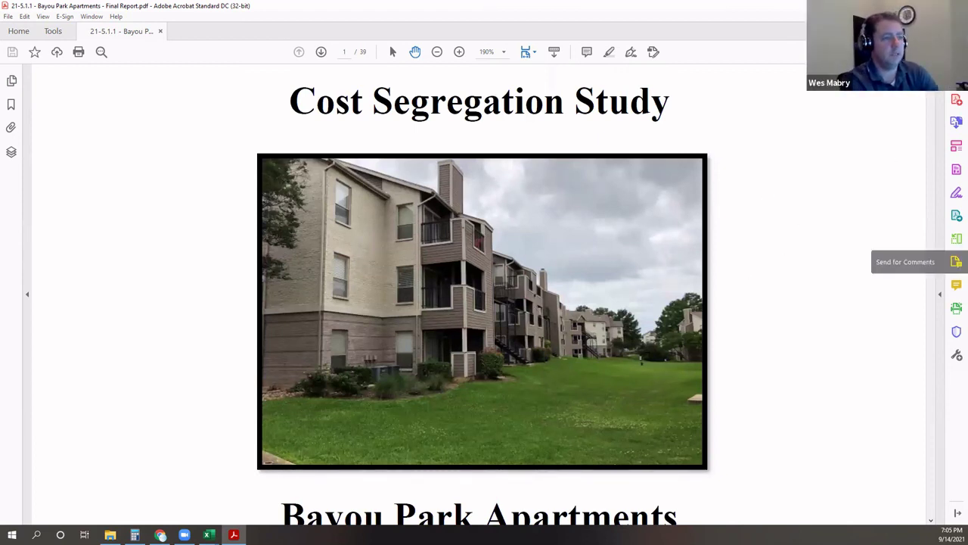
scroll(933, 99, "down", 15)
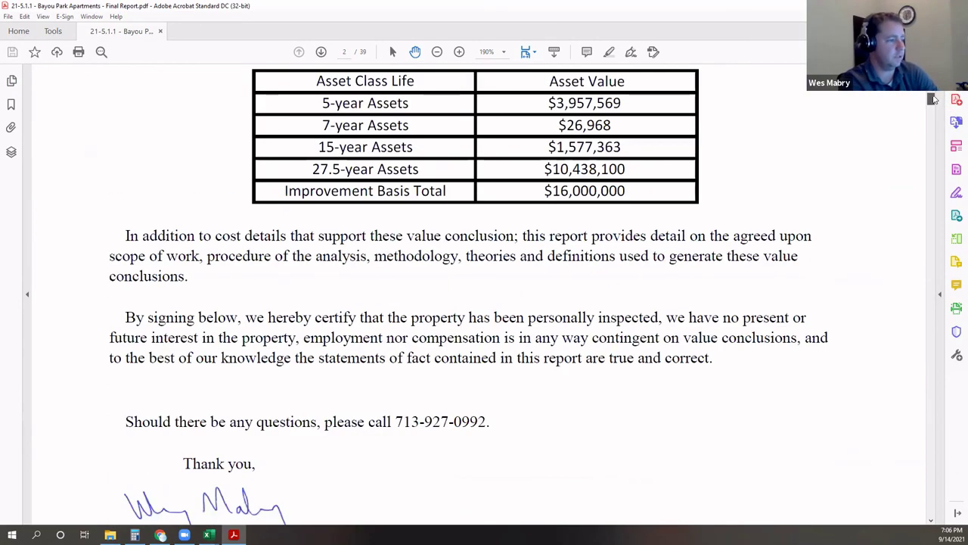
left_click_drag(933, 98, 933, 84)
key("alt+F4")
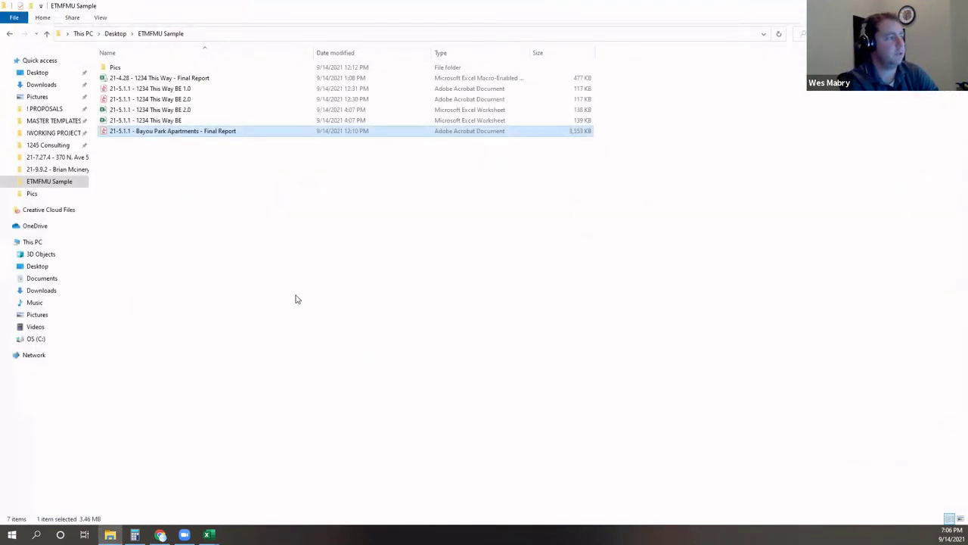